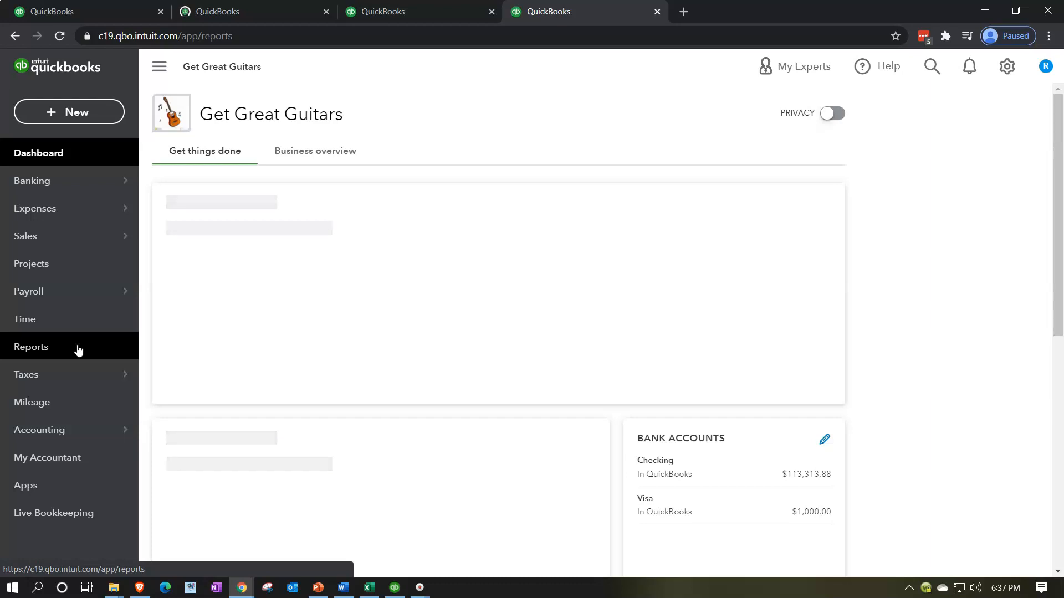
Step: Search the reports for "trial" and open the Trial Balance report
{"action": "type", "text": "t"}
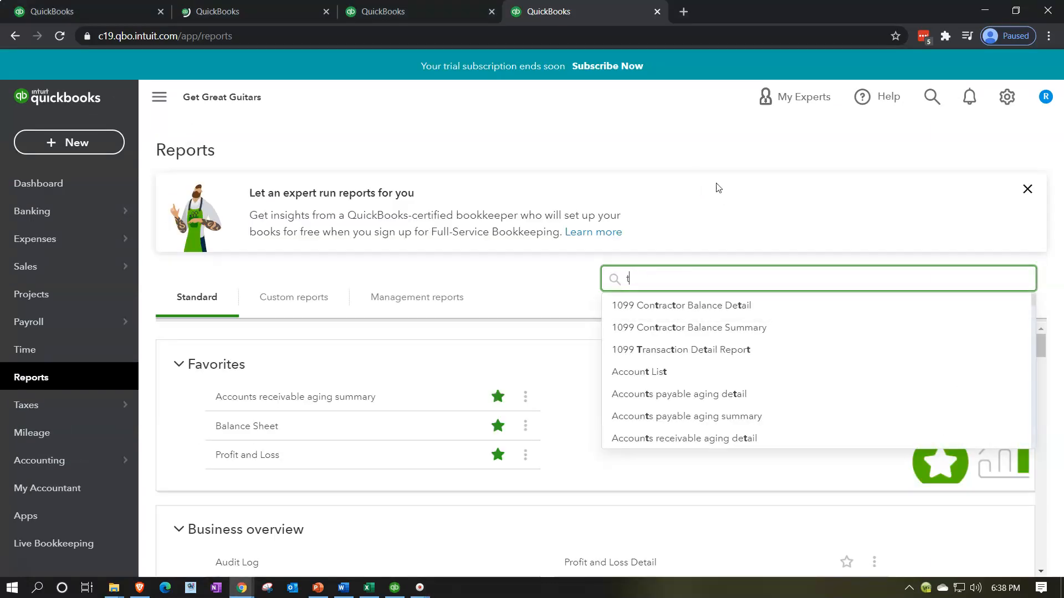
{"action": "type", "text": "rial"}
{"action": "key", "text": "Down"}
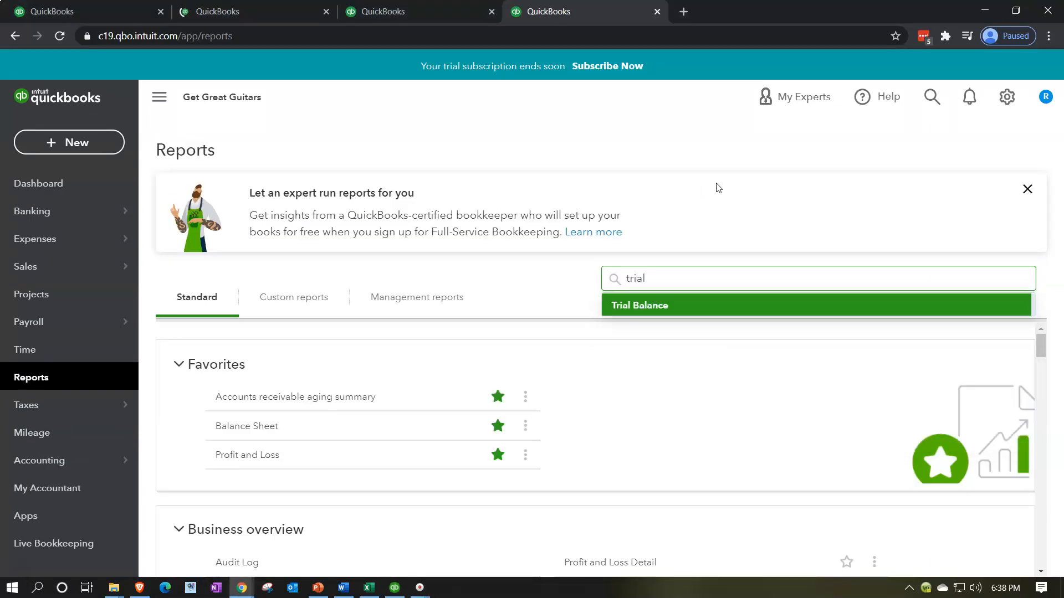
{"action": "key", "text": "Return"}
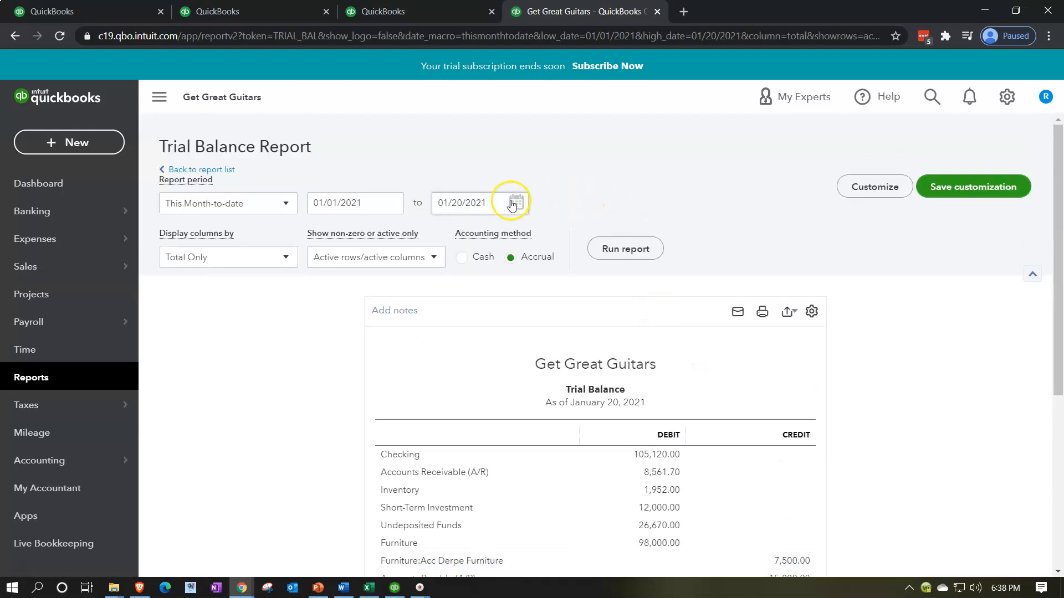
Step: Run the trial balance with an end date of 12/31/2021 and collapse the navigation menu to enlarge the report
{"action": "left_click", "coordinate": [507, 203]}
{"action": "type", "text": "12/31/2021"}
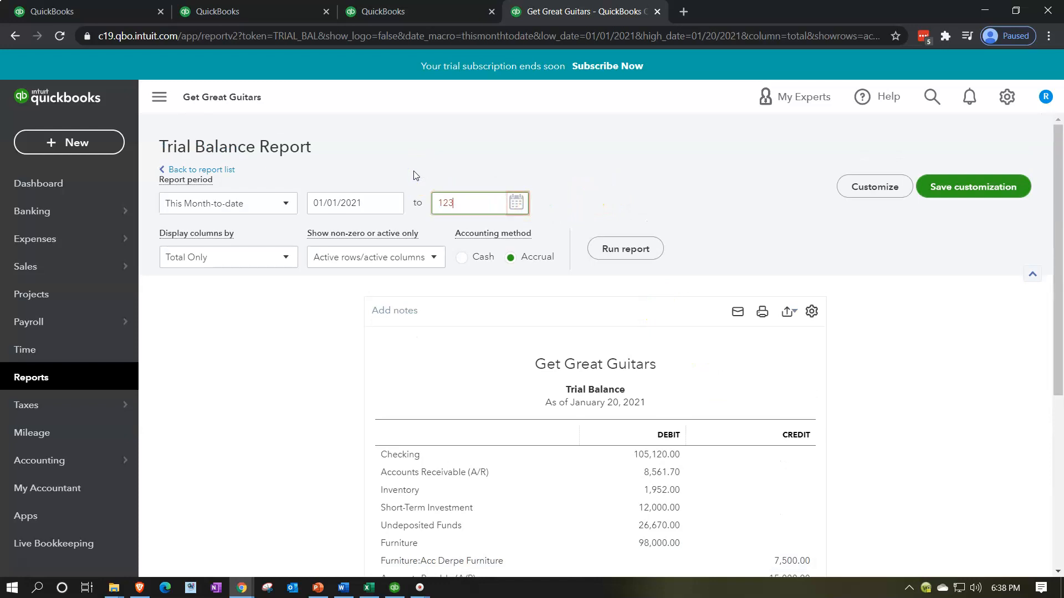
{"action": "left_click", "coordinate": [590, 254]}
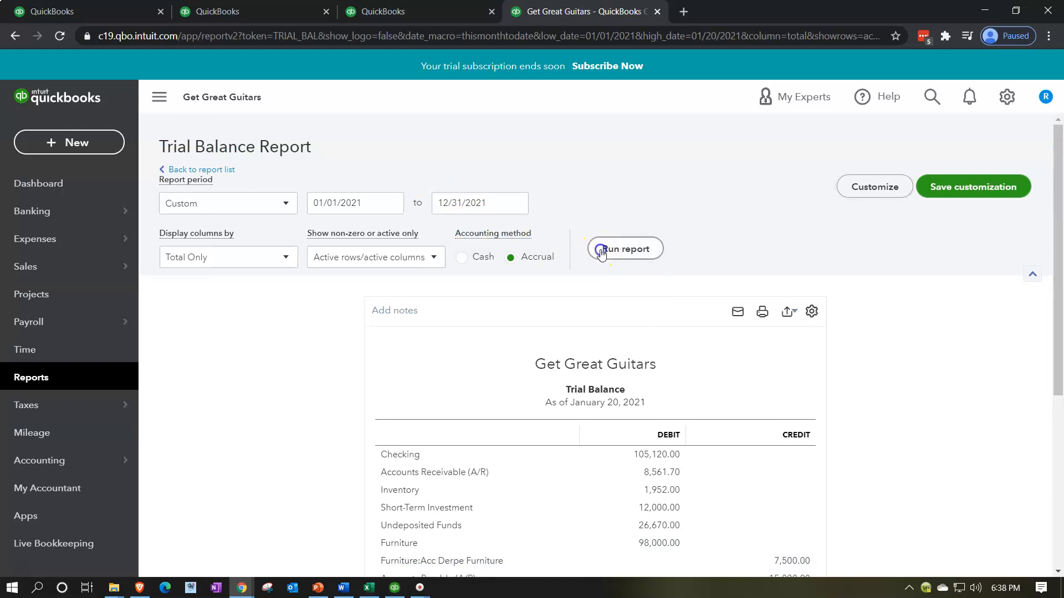
{"action": "scroll", "coordinate": [448, 221], "scroll_direction": "down", "scroll_amount": 3}
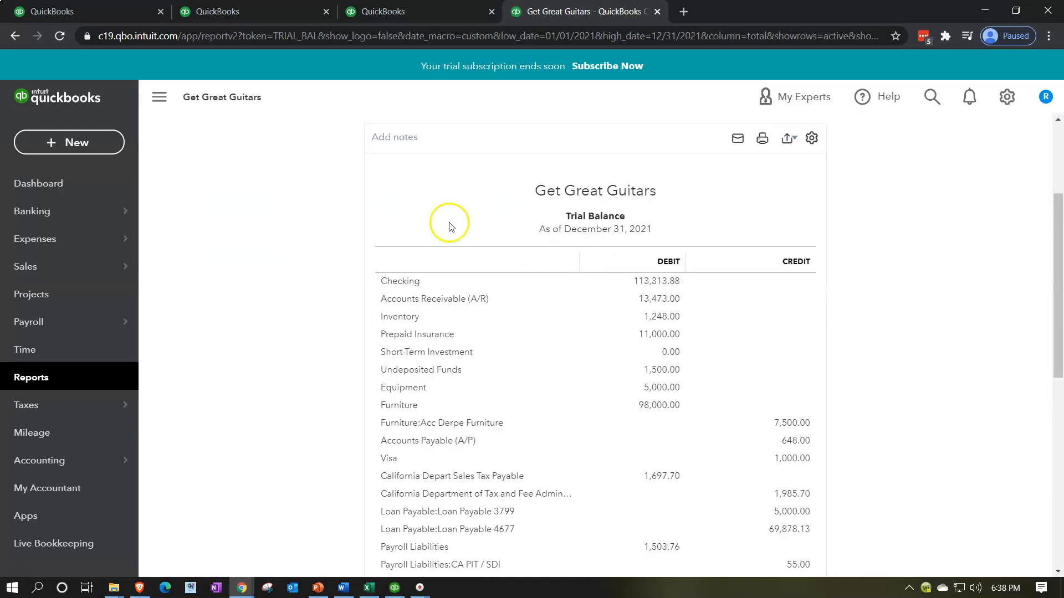
{"action": "left_click", "coordinate": [159, 97]}
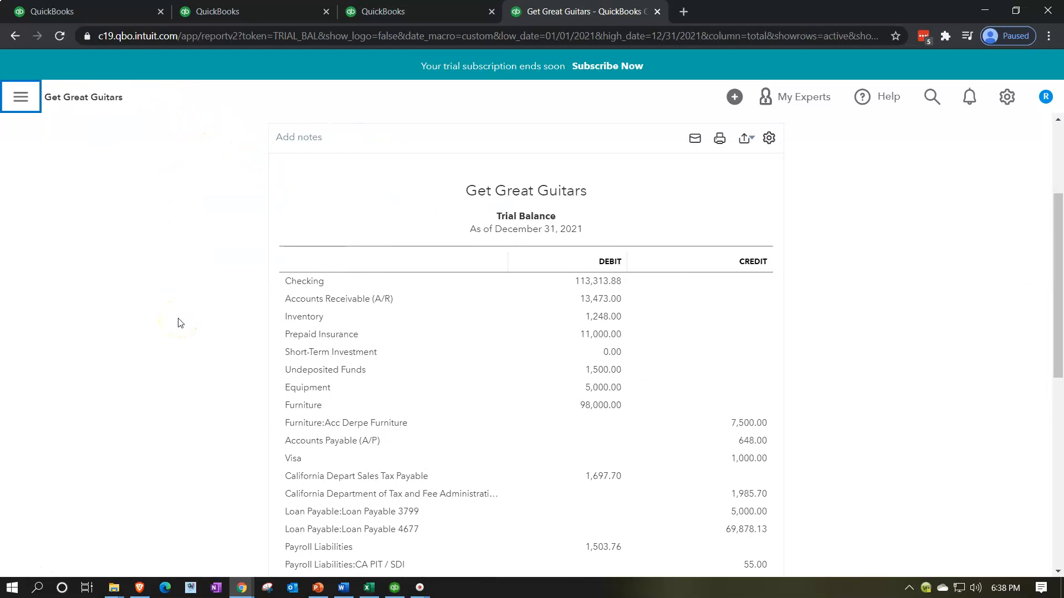
{"action": "key", "text": "ctrl+plus"}
{"action": "key", "text": "ctrl+plus"}
{"action": "key", "text": "ctrl+plus"}
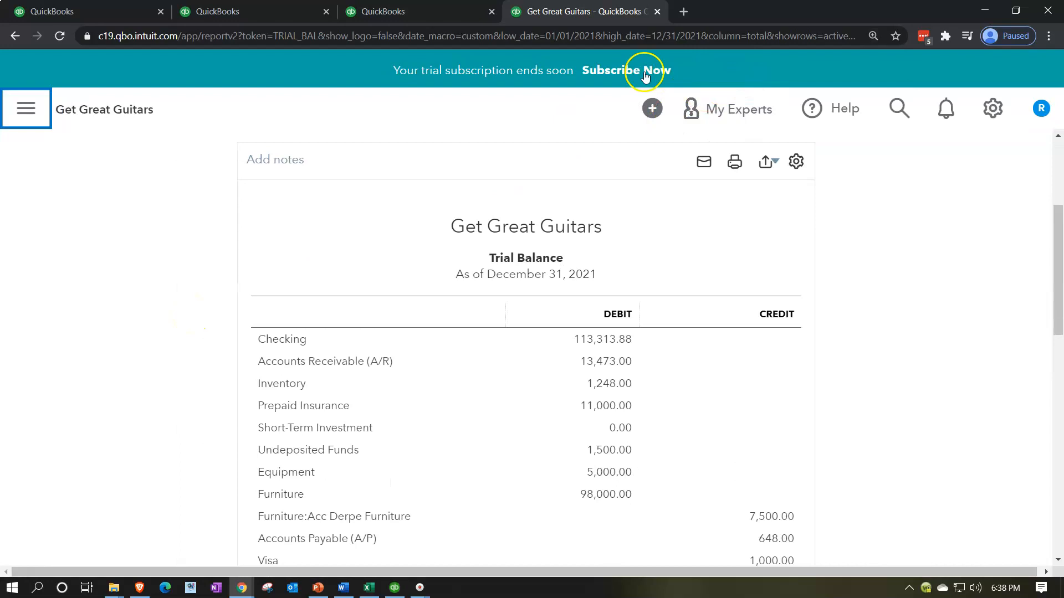
Step: Switch to the third browser tab and open the Profit and Loss report from the favorite reports
{"action": "left_click", "coordinate": [434, 20]}
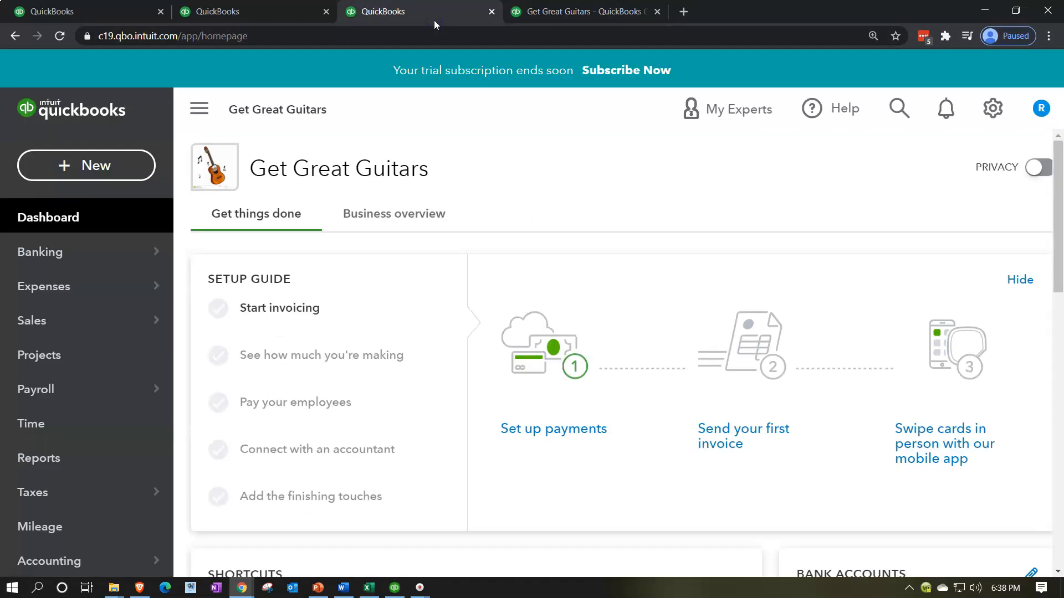
{"action": "left_click", "coordinate": [88, 469]}
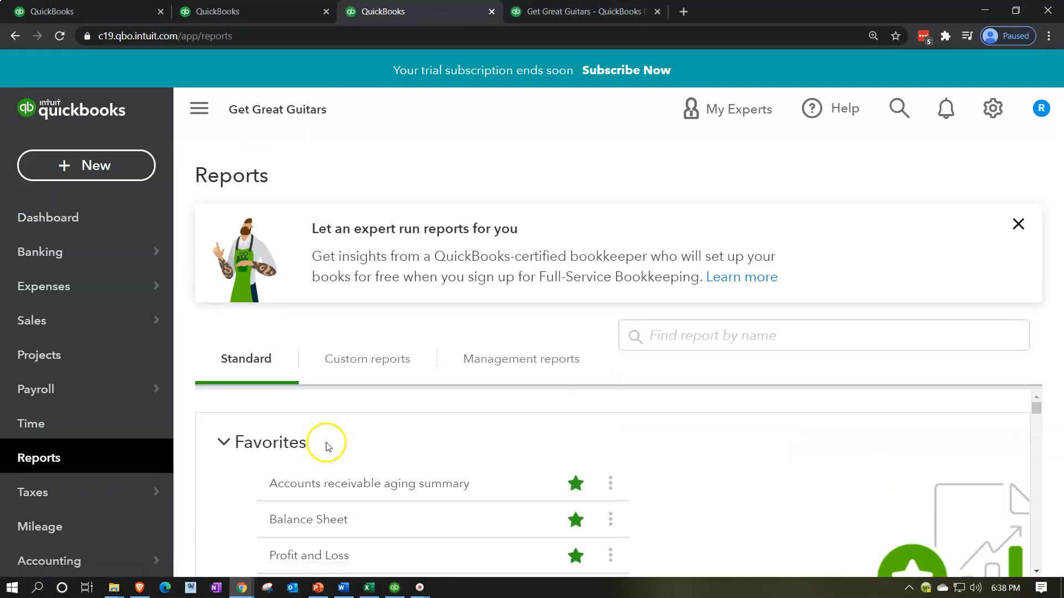
{"action": "scroll", "coordinate": [327, 447], "scroll_direction": "down", "scroll_amount": 1}
{"action": "left_click", "coordinate": [321, 487]}
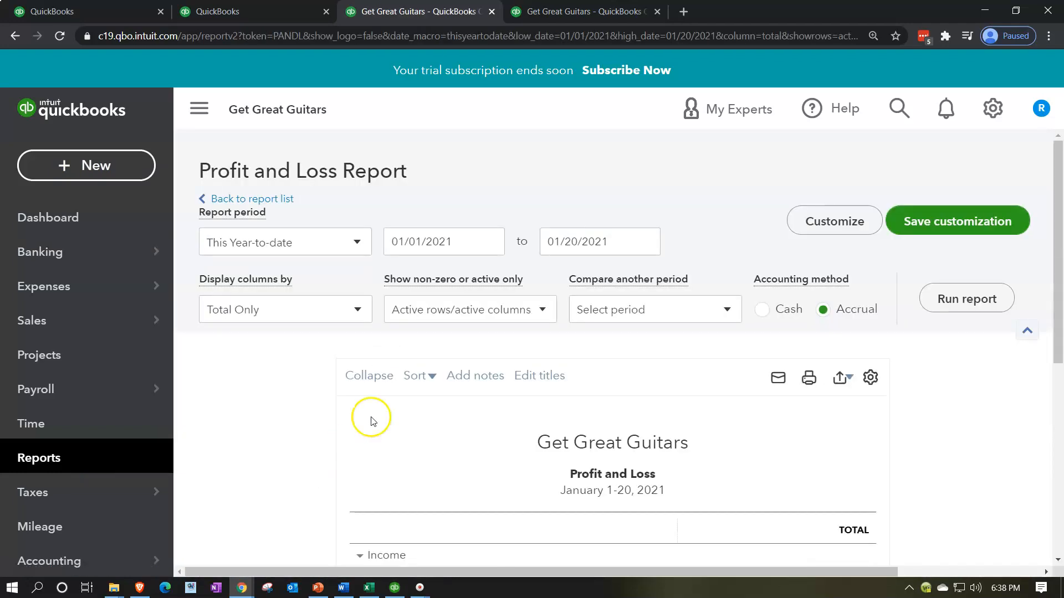
Step: Run the Profit and Loss report with an end date of 12/31/2021 and collapse the navigation menu
{"action": "left_click", "coordinate": [540, 231]}
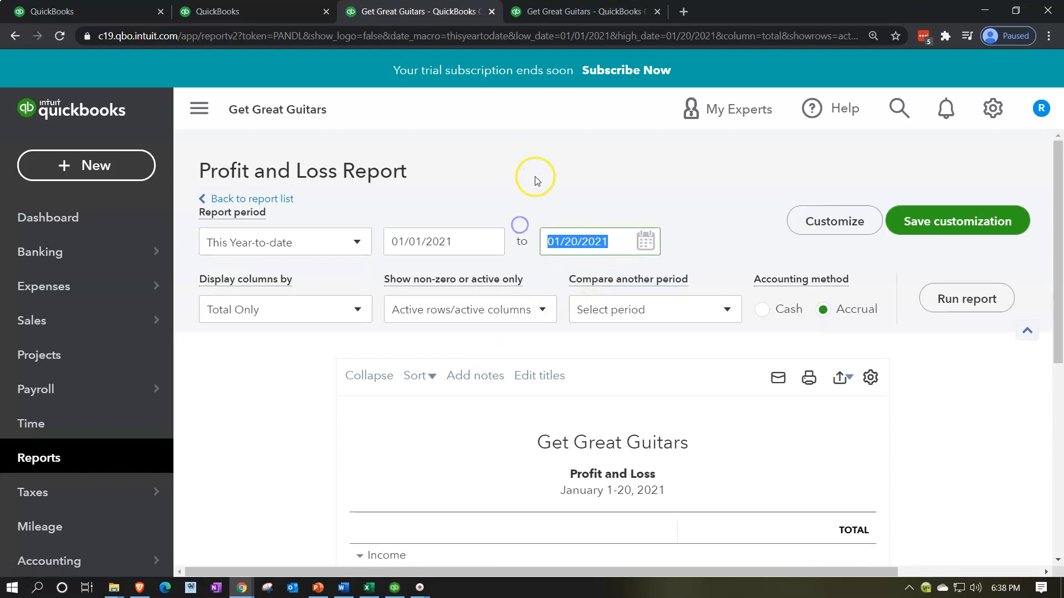
{"action": "type", "text": "12/31/2021"}
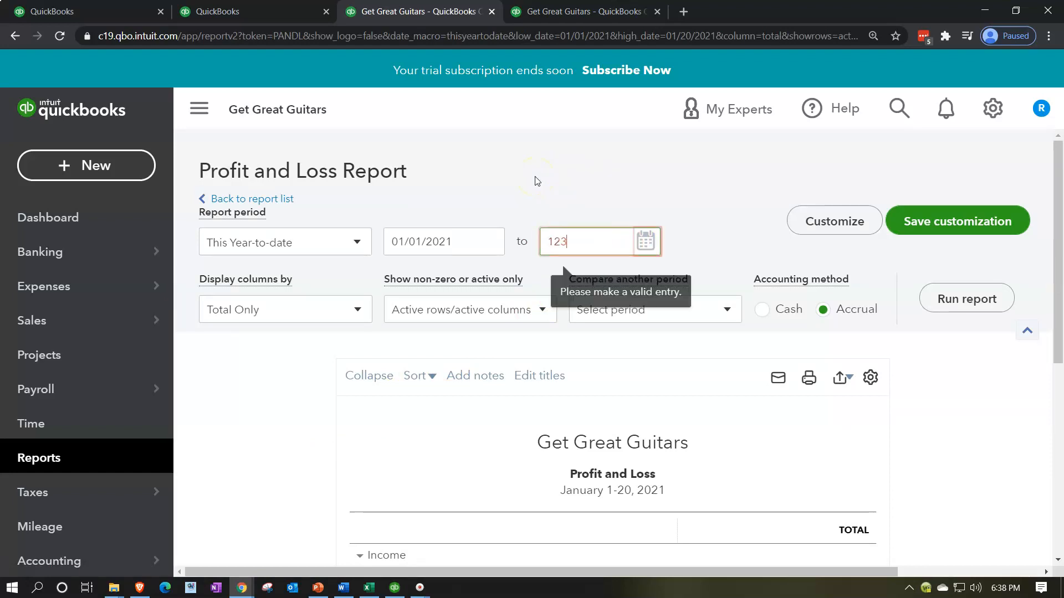
{"action": "key", "text": "Tab"}
{"action": "left_click", "coordinate": [931, 297]}
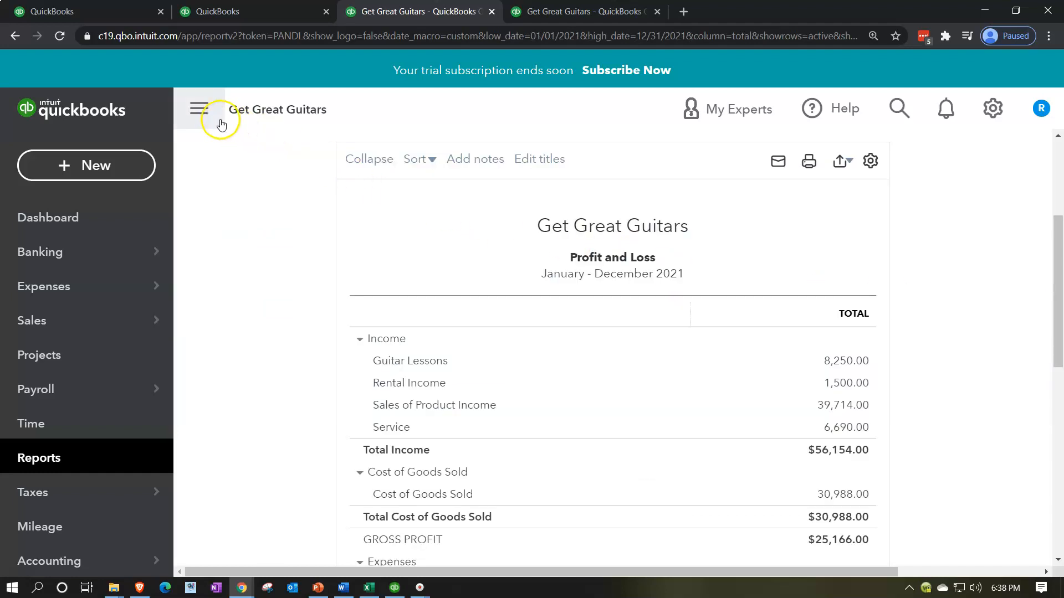
{"action": "left_click", "coordinate": [200, 109]}
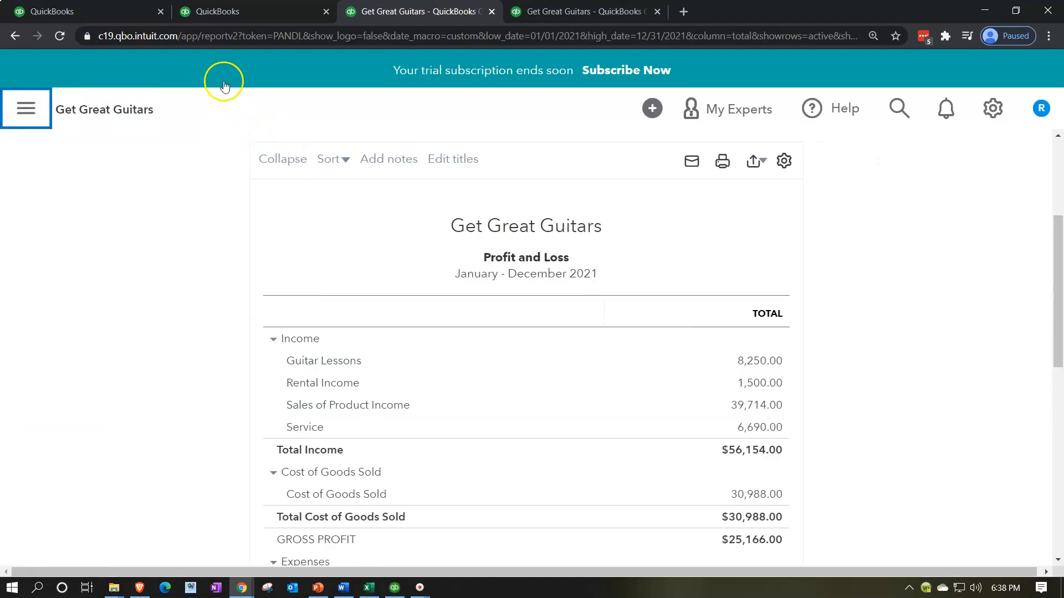
Step: Switch to the second browser tab and open the Balance Sheet report from the favorite reports
{"action": "left_click", "coordinate": [250, 12]}
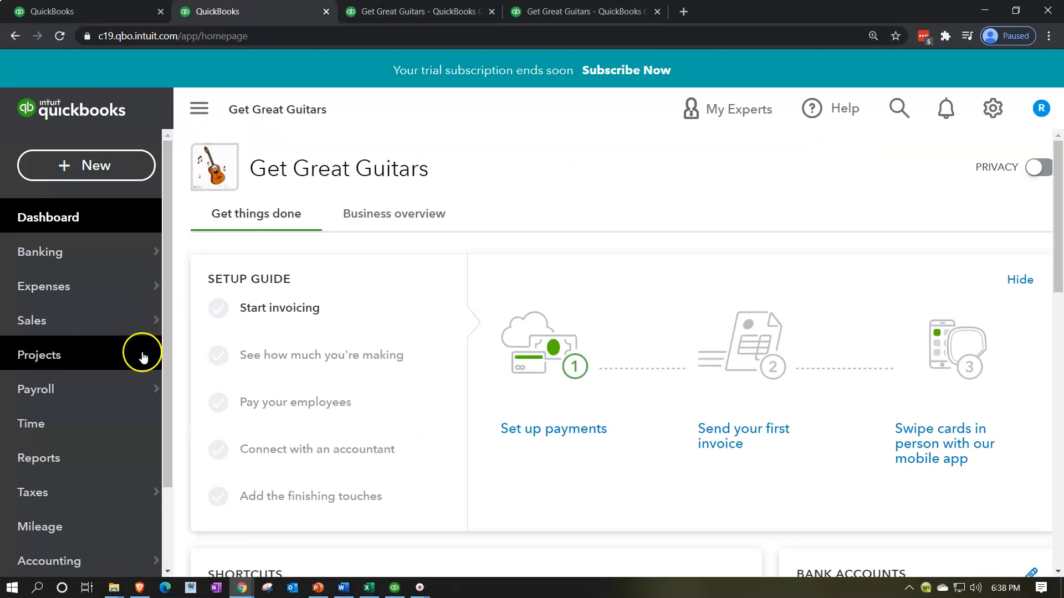
{"action": "left_click", "coordinate": [109, 461]}
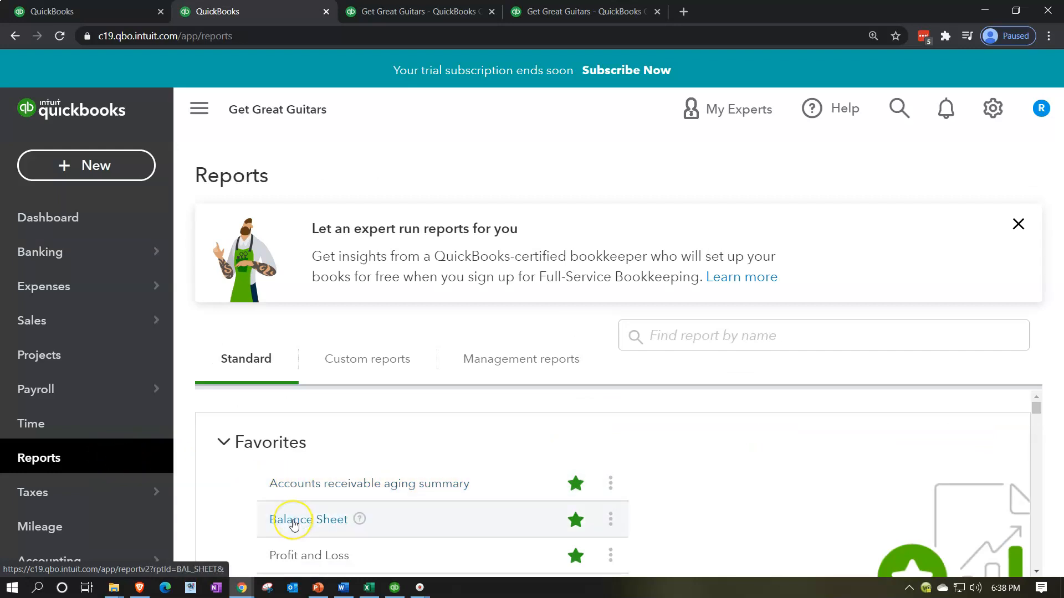
{"action": "left_click", "coordinate": [294, 524]}
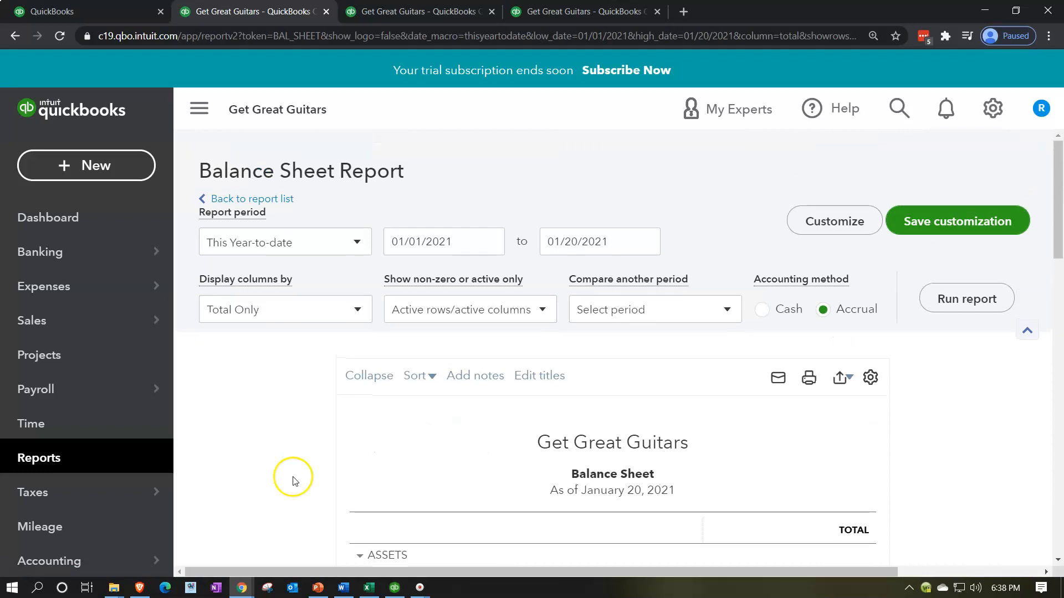
Step: Run the Balance Sheet report with an end date of 12/31/2021 and collapse the navigation menu
{"action": "left_click", "coordinate": [554, 241]}
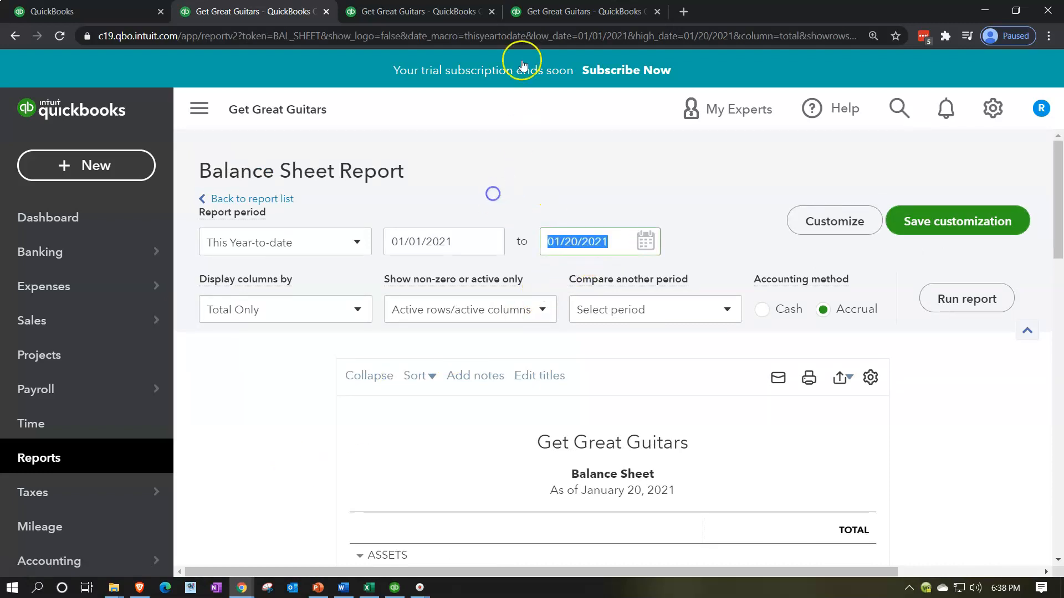
{"action": "type", "text": "12/31/21"}
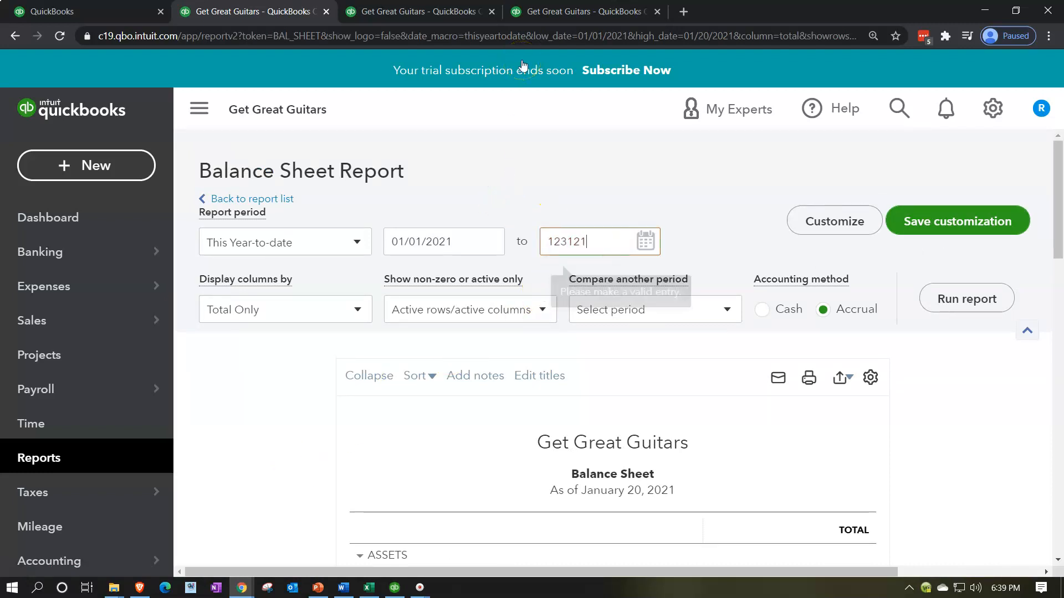
{"action": "key", "text": "Tab"}
{"action": "left_click", "coordinate": [941, 288]}
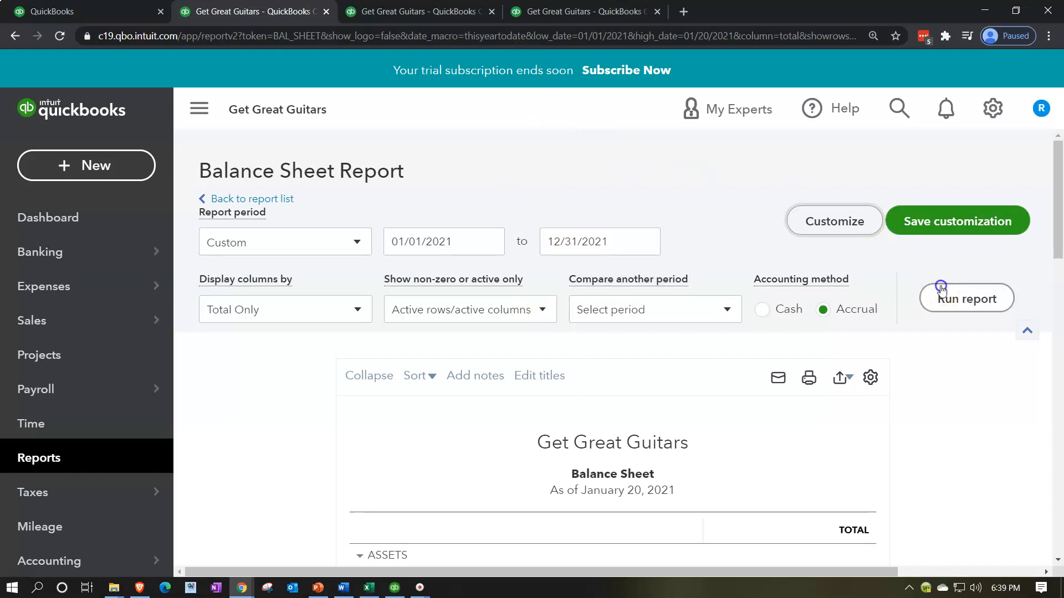
{"action": "left_click", "coordinate": [211, 114]}
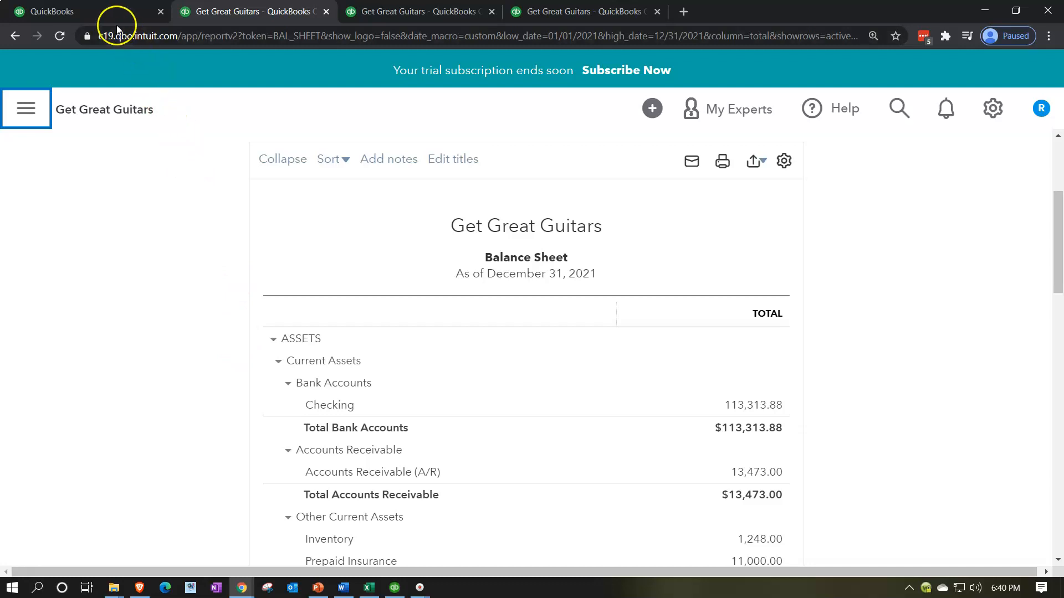
Step: Review the balance sheet from the checking account down to the payroll liabilities
{"action": "left_click", "coordinate": [105, 14]}
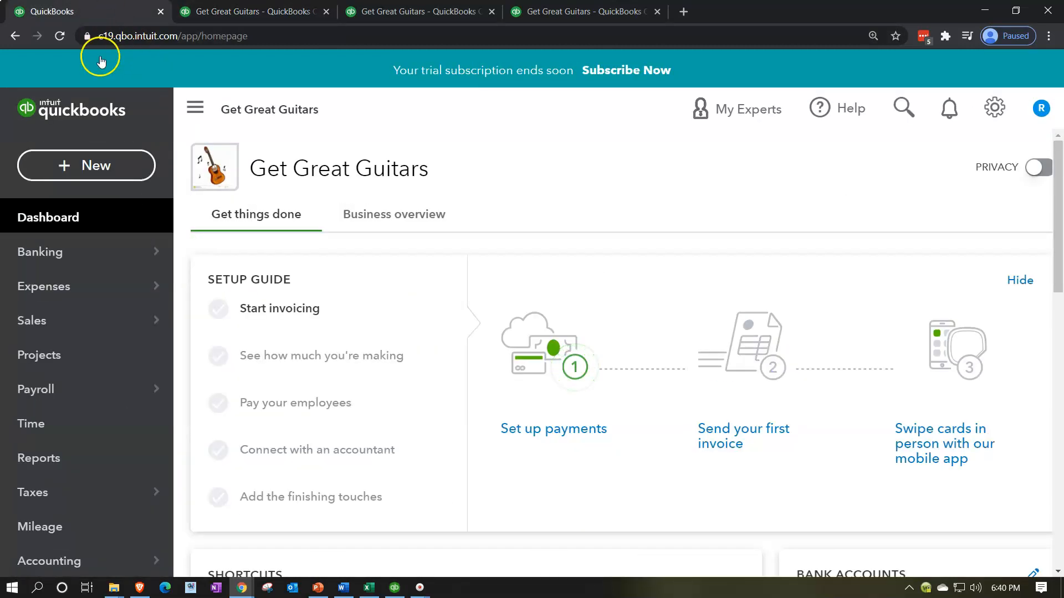
{"action": "left_click", "coordinate": [221, 15]}
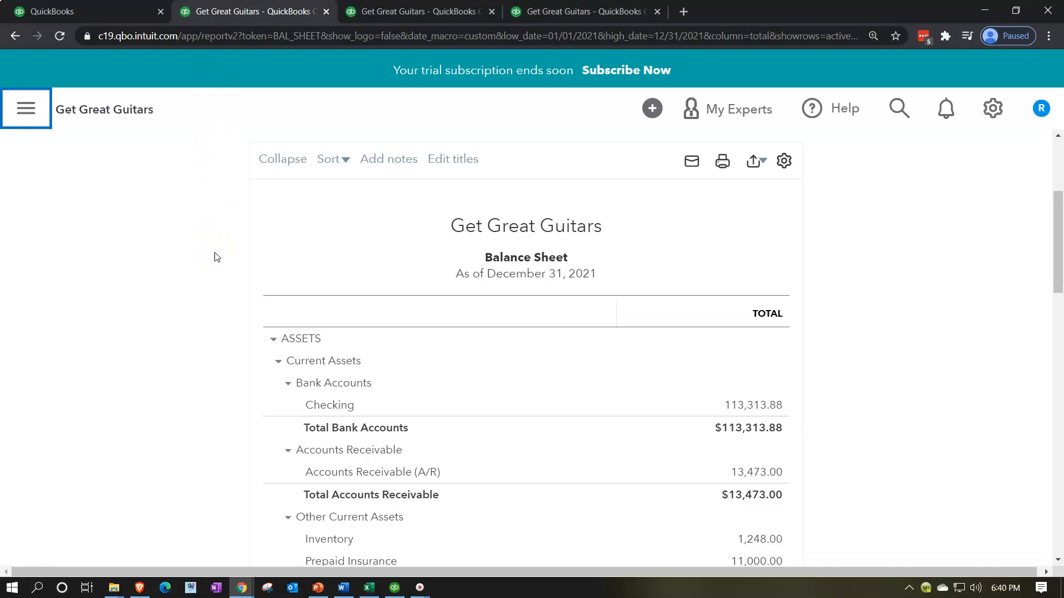
{"action": "scroll", "coordinate": [217, 257], "scroll_direction": "down", "scroll_amount": 1}
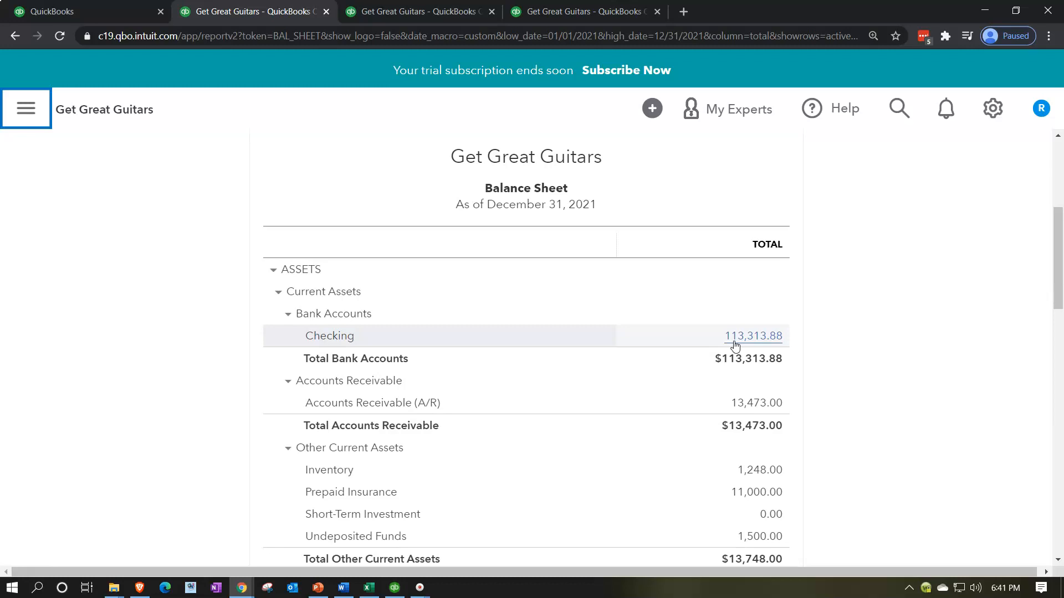
{"action": "scroll", "coordinate": [735, 345], "scroll_direction": "down", "scroll_amount": 6}
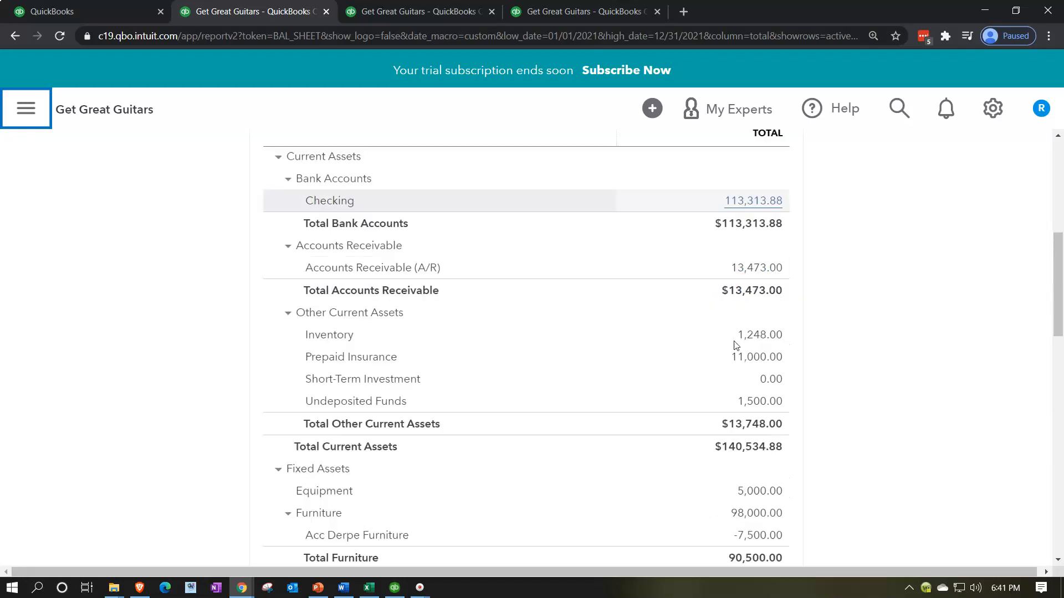
{"action": "scroll", "coordinate": [735, 346], "scroll_direction": "down", "scroll_amount": 6}
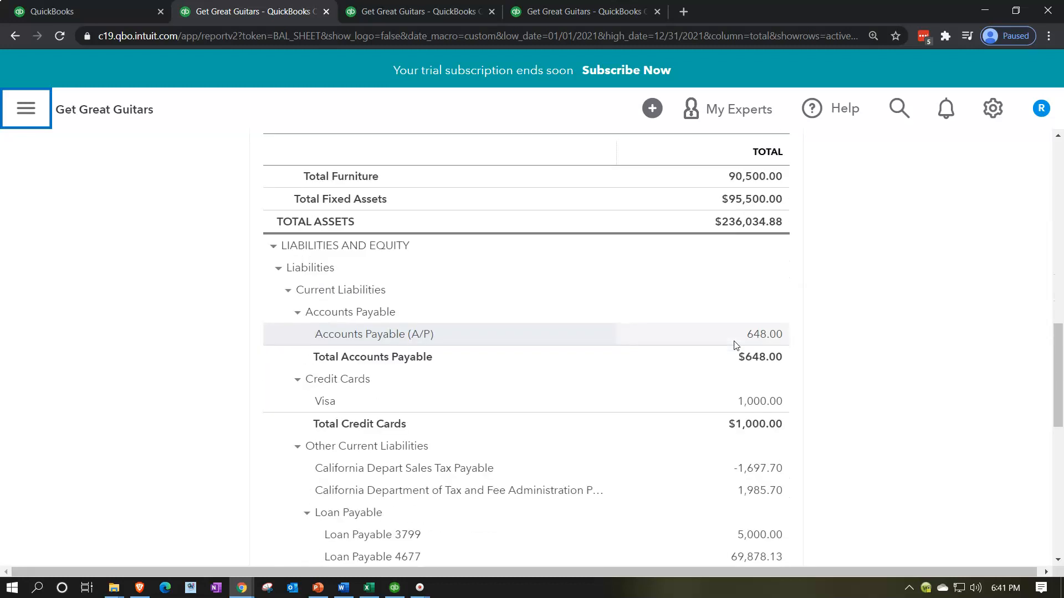
{"action": "scroll", "coordinate": [735, 346], "scroll_direction": "down", "scroll_amount": 3}
{"action": "left_click", "coordinate": [755, 356]}
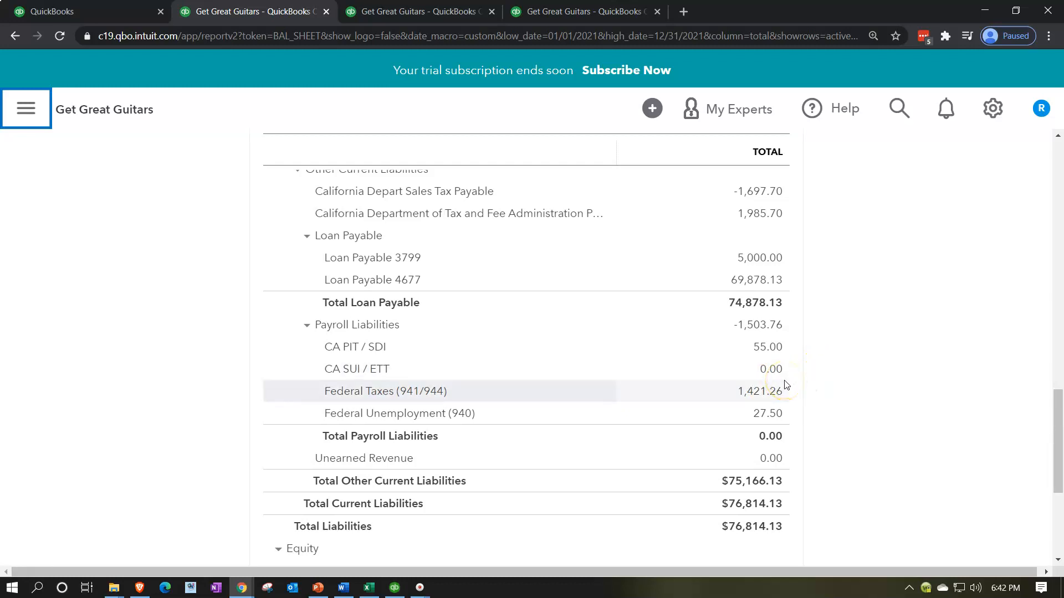
Step: Switch to the first browser tab, open the payroll overview and start a payroll run
{"action": "left_click", "coordinate": [113, 10]}
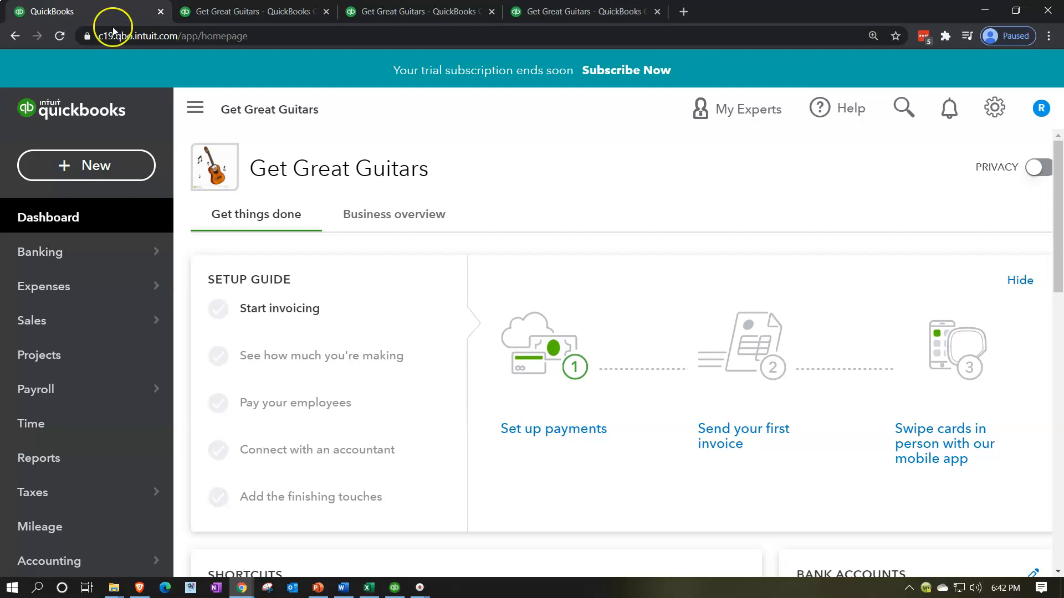
{"action": "mouse_move", "coordinate": [84, 390]}
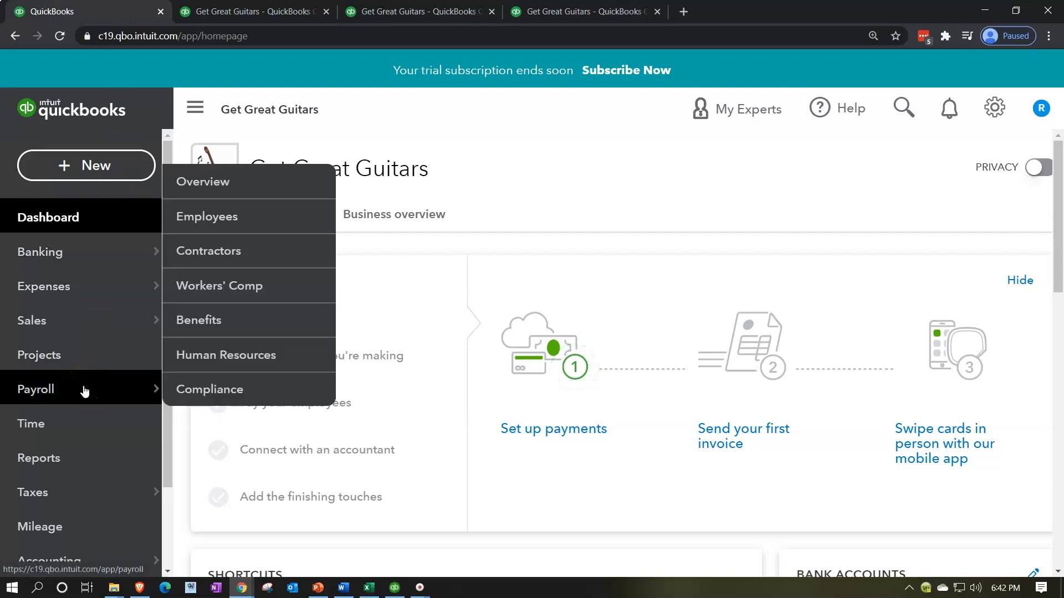
{"action": "left_click", "coordinate": [84, 391]}
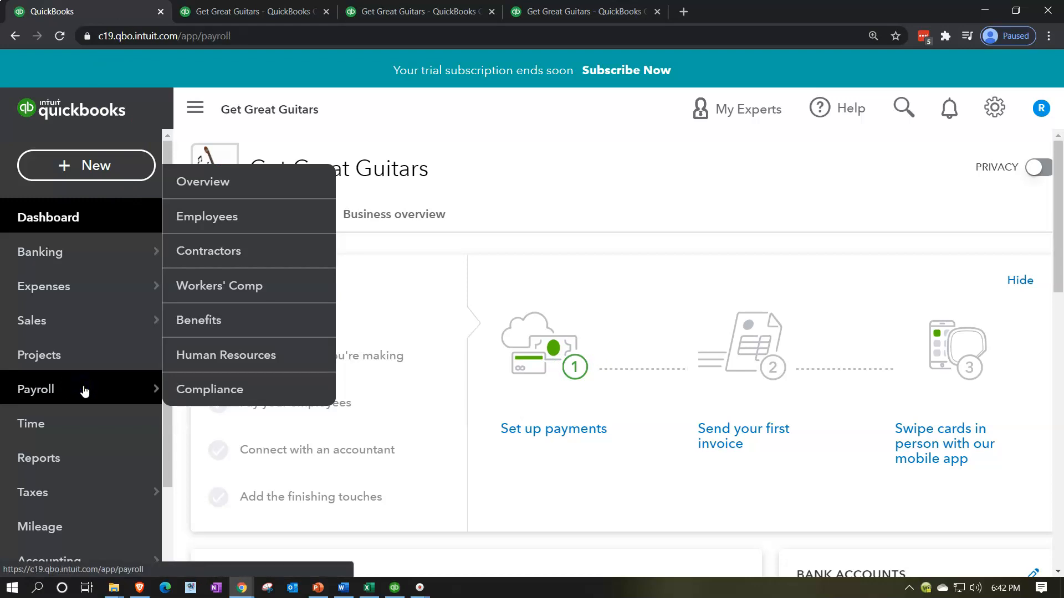
{"action": "left_click", "coordinate": [303, 370]}
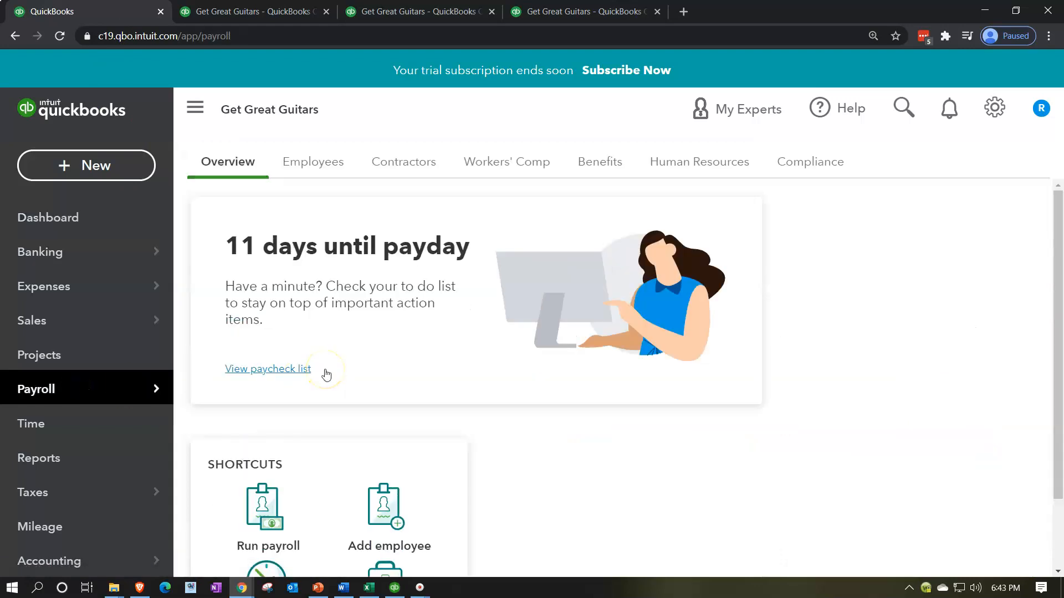
{"action": "scroll", "coordinate": [326, 375], "scroll_direction": "down", "scroll_amount": 1}
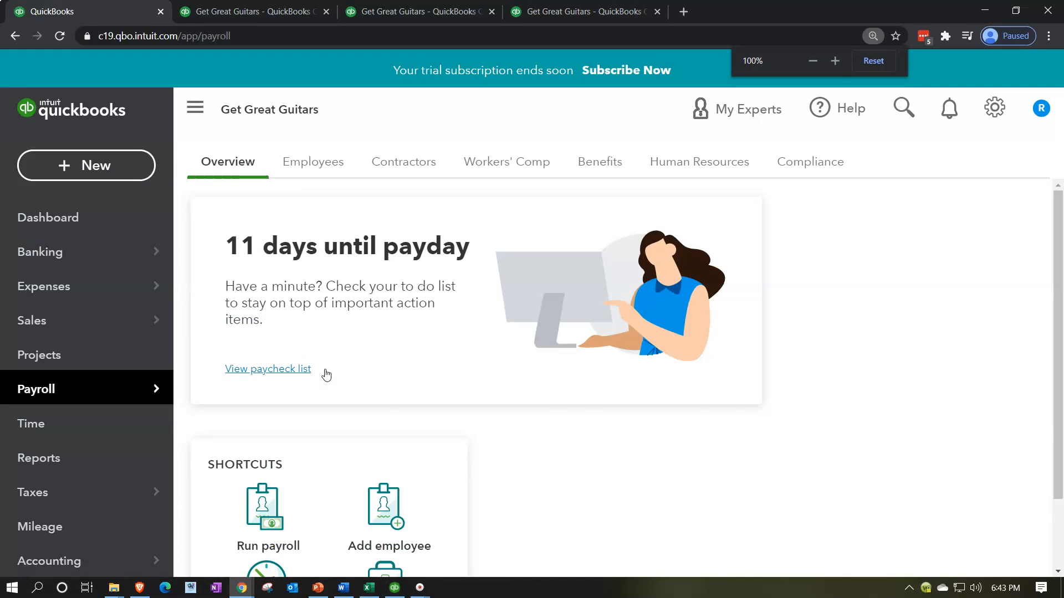
{"action": "scroll", "coordinate": [326, 375], "scroll_direction": "down", "scroll_amount": 2}
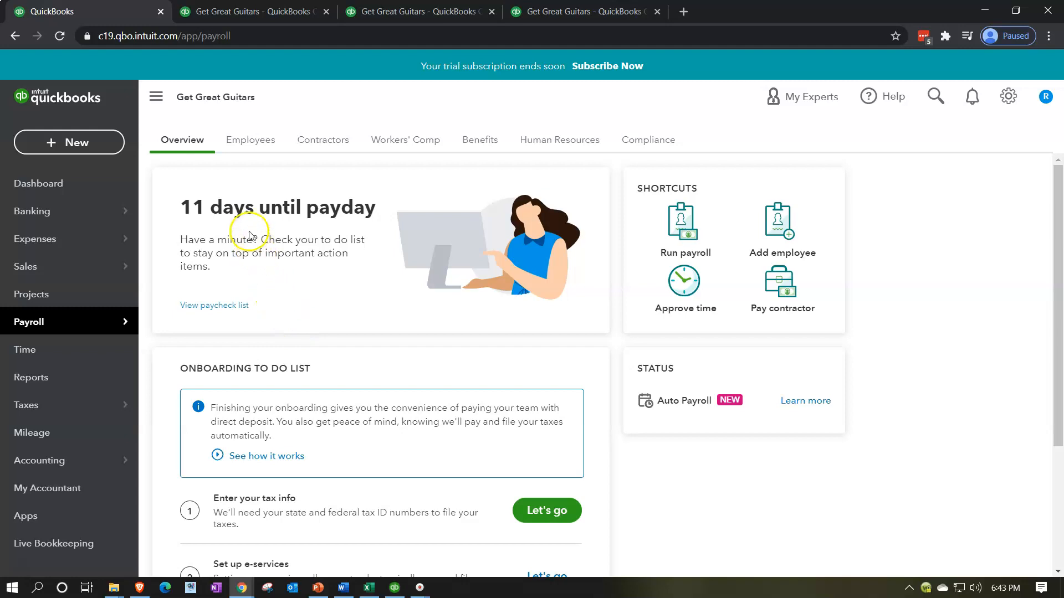
{"action": "scroll", "coordinate": [527, 247], "scroll_direction": "down", "scroll_amount": 1}
{"action": "scroll", "coordinate": [583, 244], "scroll_direction": "up", "scroll_amount": 1}
{"action": "left_click", "coordinate": [706, 254]}
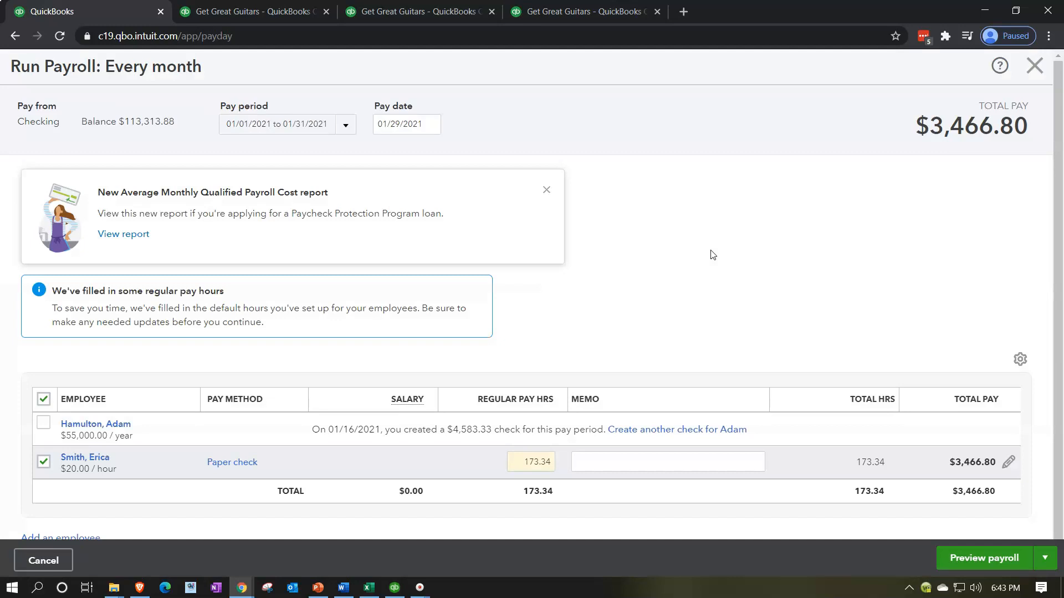
Step: Set the payroll's pay period to 02/01/2021 to 02/28/2021 and the pay date to 02/28/2021
{"action": "left_click", "coordinate": [346, 125]}
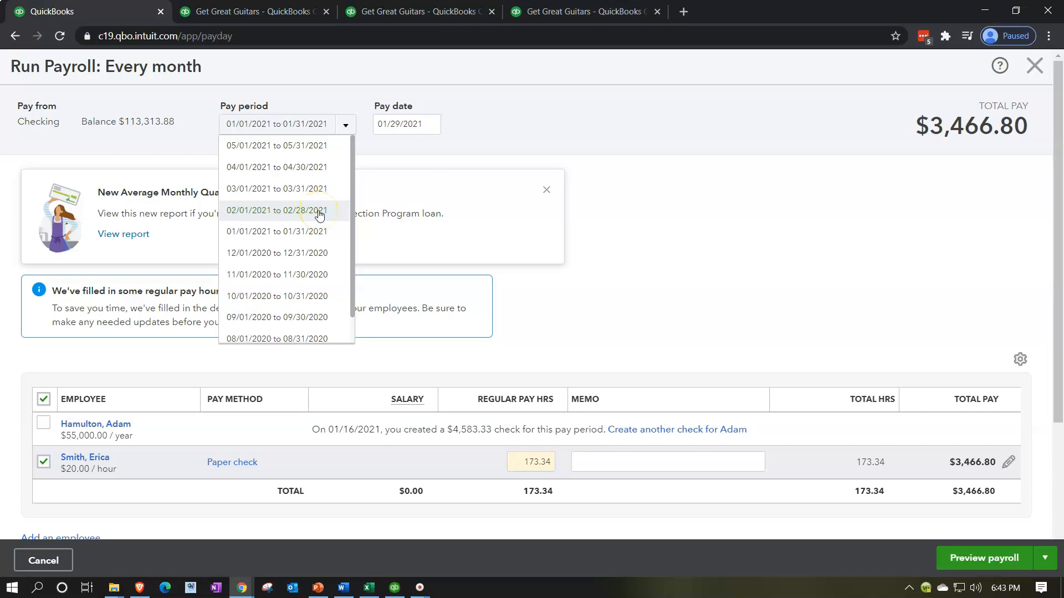
{"action": "left_click", "coordinate": [320, 215]}
{"action": "left_click", "coordinate": [418, 138]}
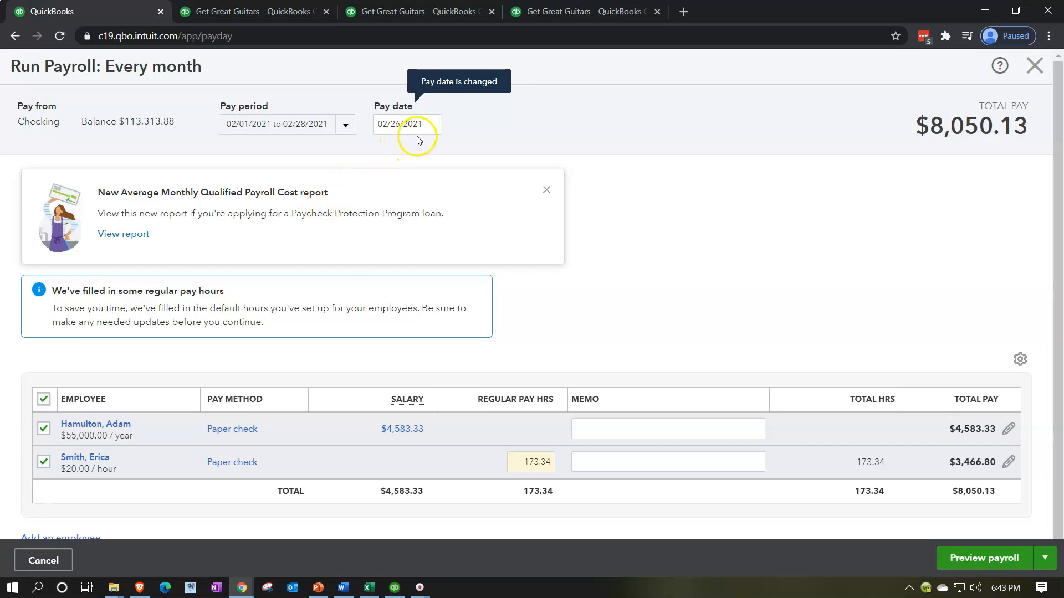
{"action": "left_click", "coordinate": [424, 124]}
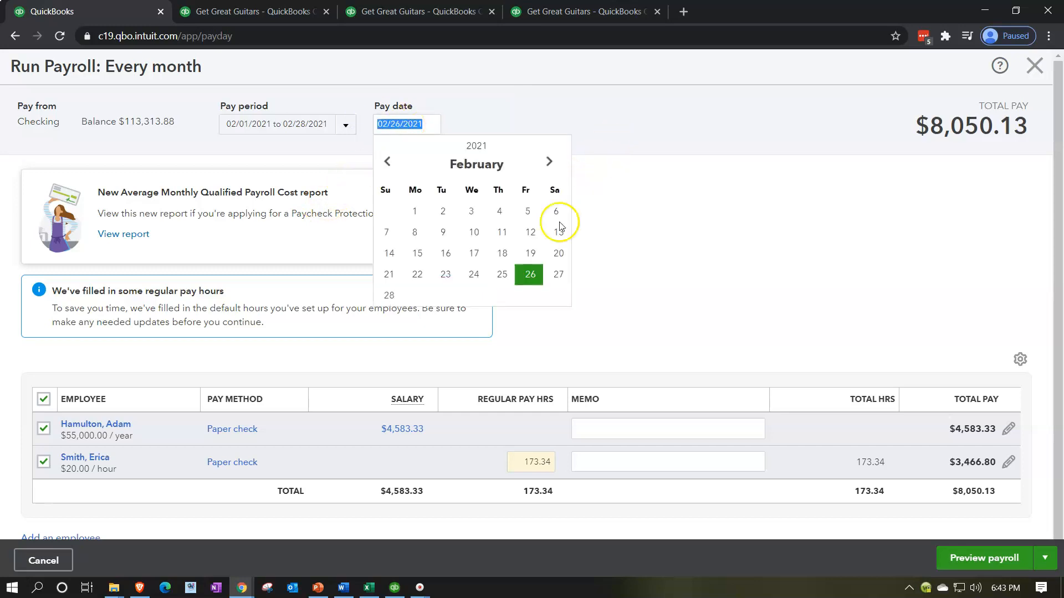
{"action": "left_click", "coordinate": [390, 295]}
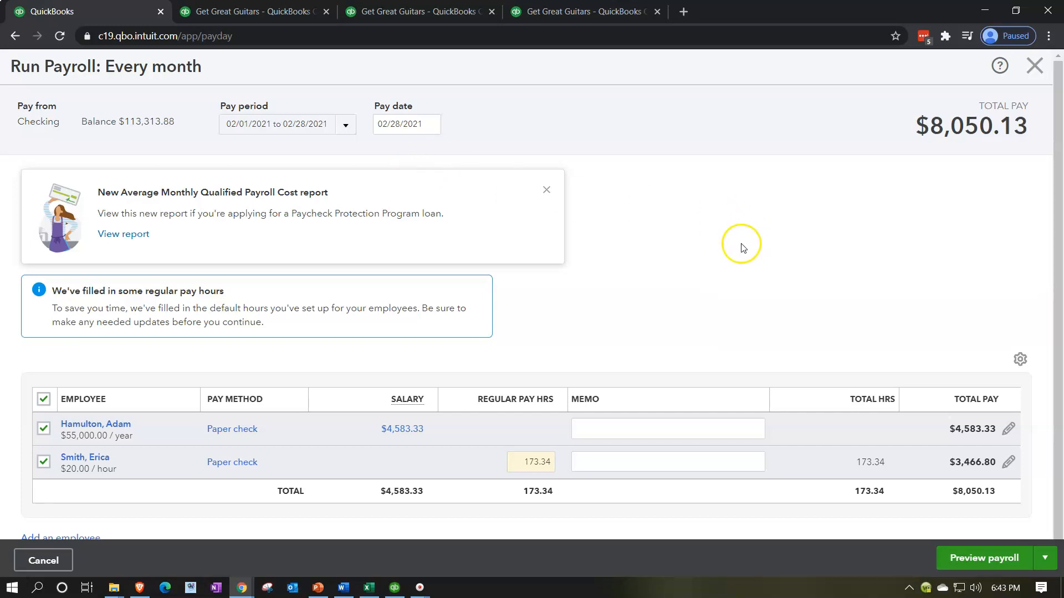
Step: Exclude the hourly employee from the payroll run and open the salaried employee's paycheck details with the employee taxes expanded
{"action": "scroll", "coordinate": [741, 247], "scroll_direction": "down", "scroll_amount": 1}
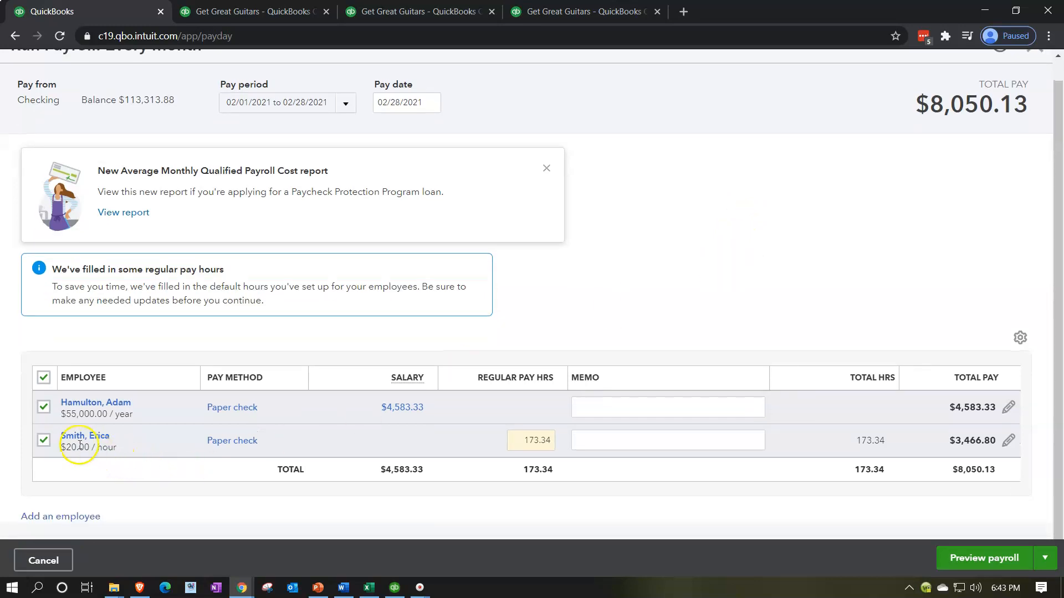
{"action": "left_click", "coordinate": [43, 439]}
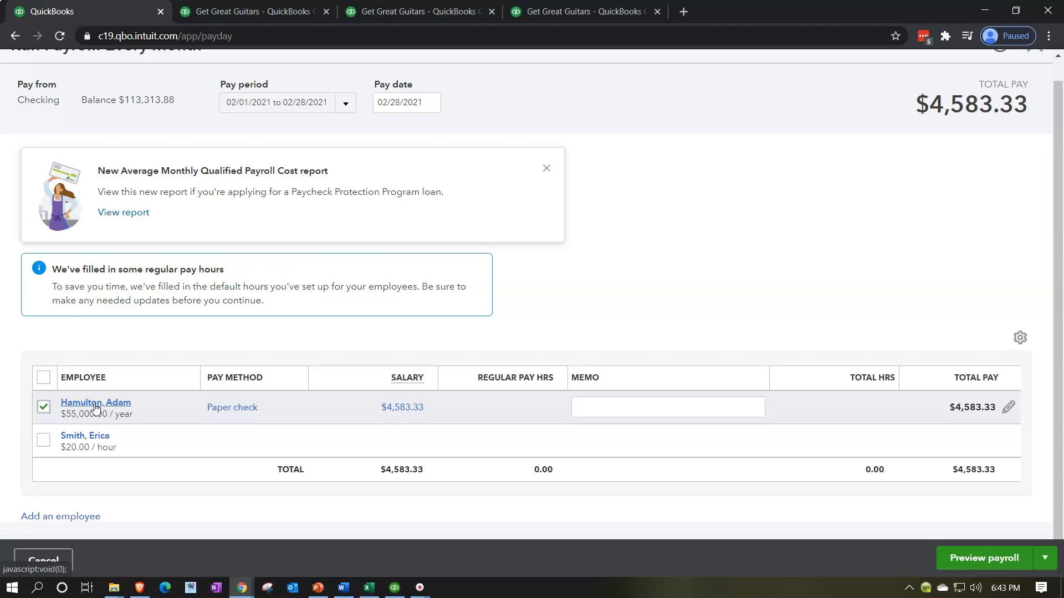
{"action": "left_click", "coordinate": [1009, 411]}
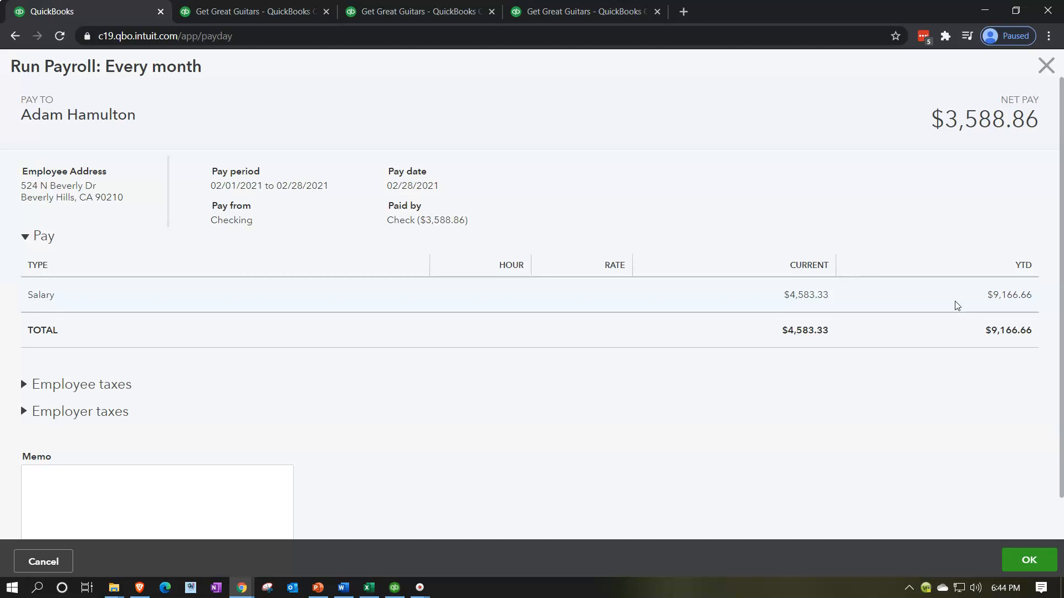
{"action": "left_click", "coordinate": [24, 383]}
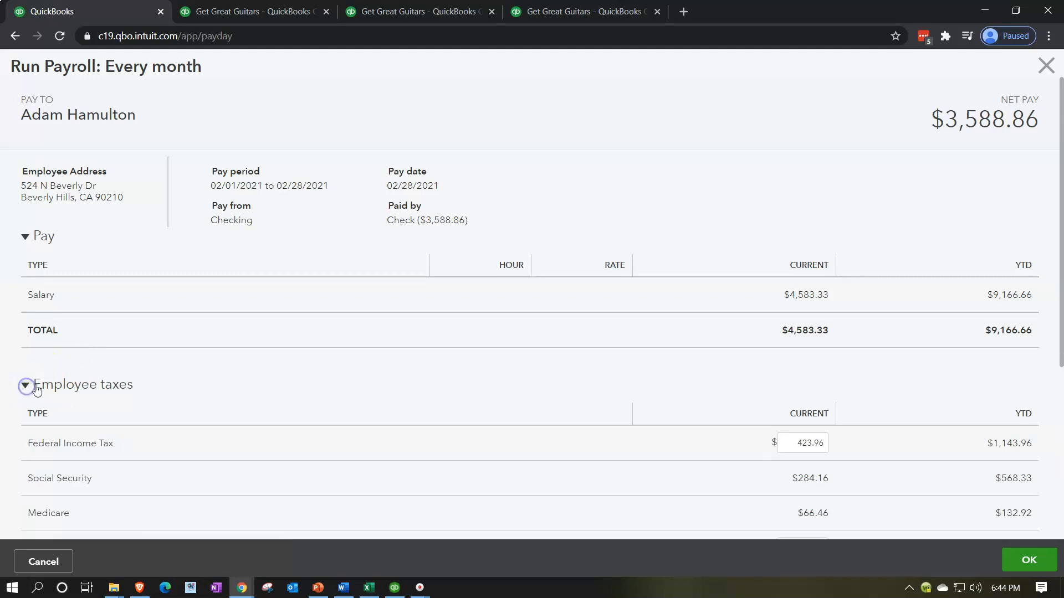
{"action": "scroll", "coordinate": [38, 388], "scroll_direction": "down", "scroll_amount": 3}
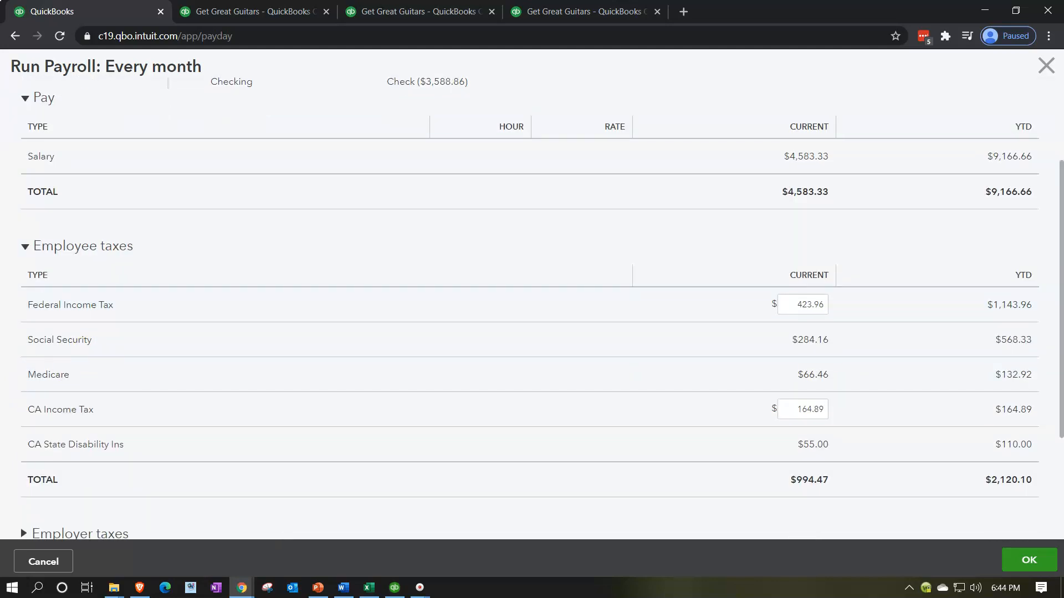
Step: Open the Calculator, keep it on top in compact size and place it beside the employee taxes
{"action": "key", "text": "XF86Calculator"}
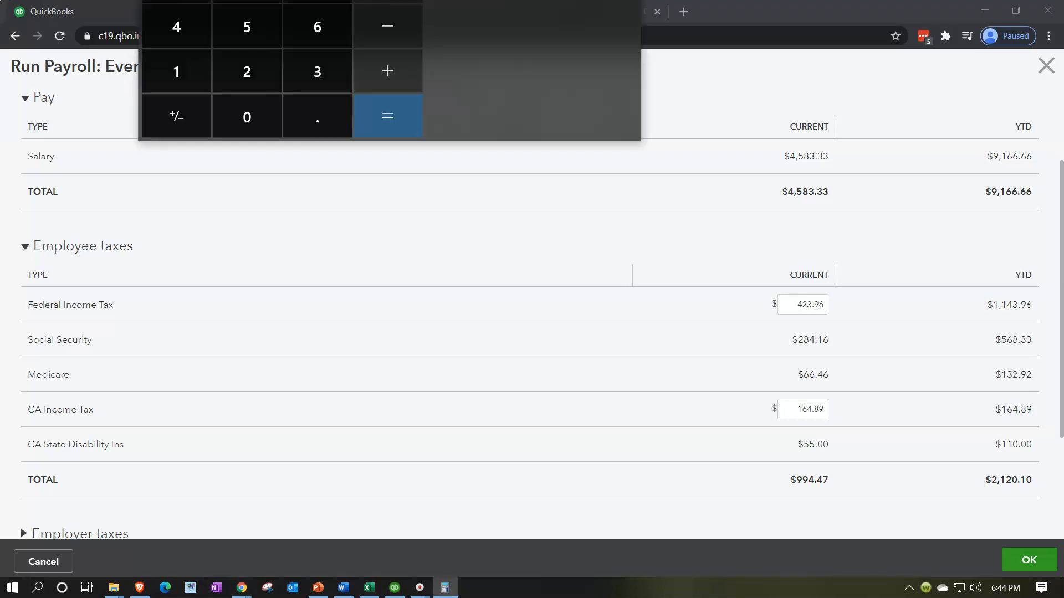
{"action": "left_click", "coordinate": [341, 176]}
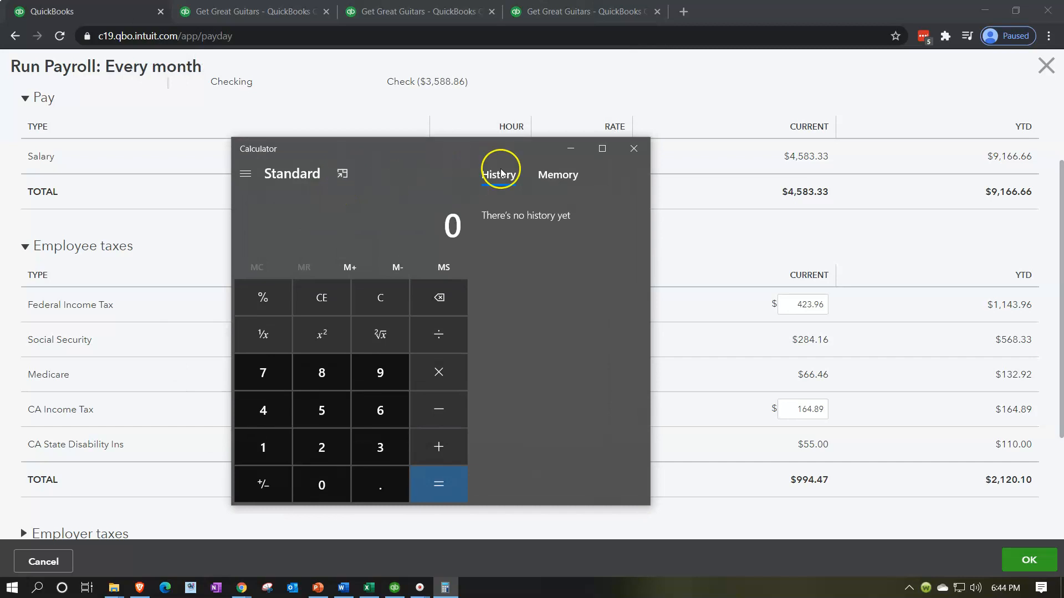
{"action": "left_click_drag", "start_coordinate": [944, 62], "coordinate": [543, 309]}
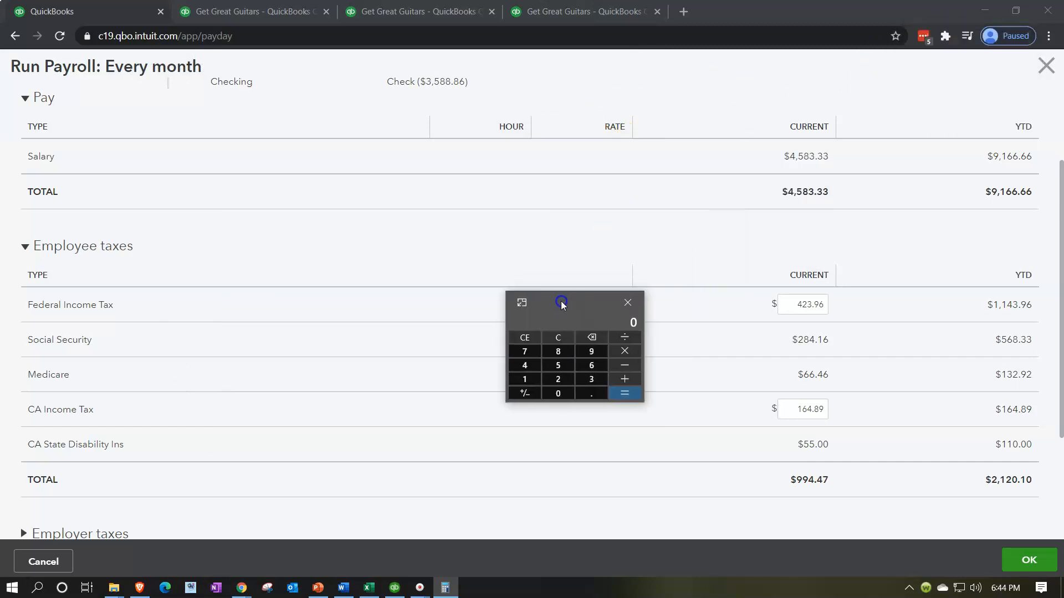
{"action": "left_click", "coordinate": [791, 303]}
Step: Switch to the Payroll.xlsx register in Excel, look up the salaried employee's income tax and return to the paycheck
{"action": "left_click", "coordinate": [369, 588]}
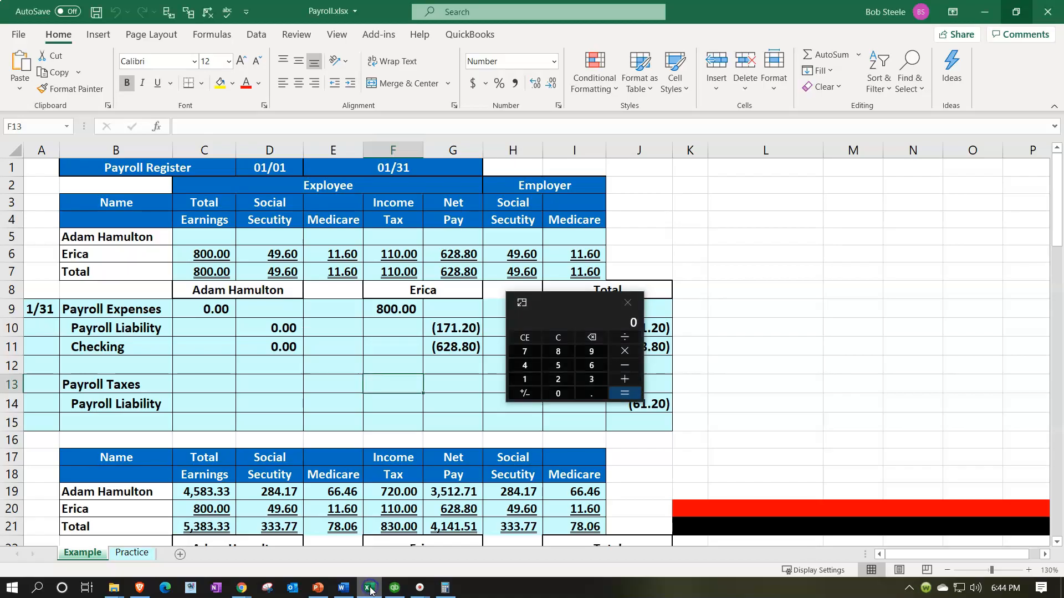
{"action": "left_click_drag", "start_coordinate": [563, 308], "coordinate": [759, 242]}
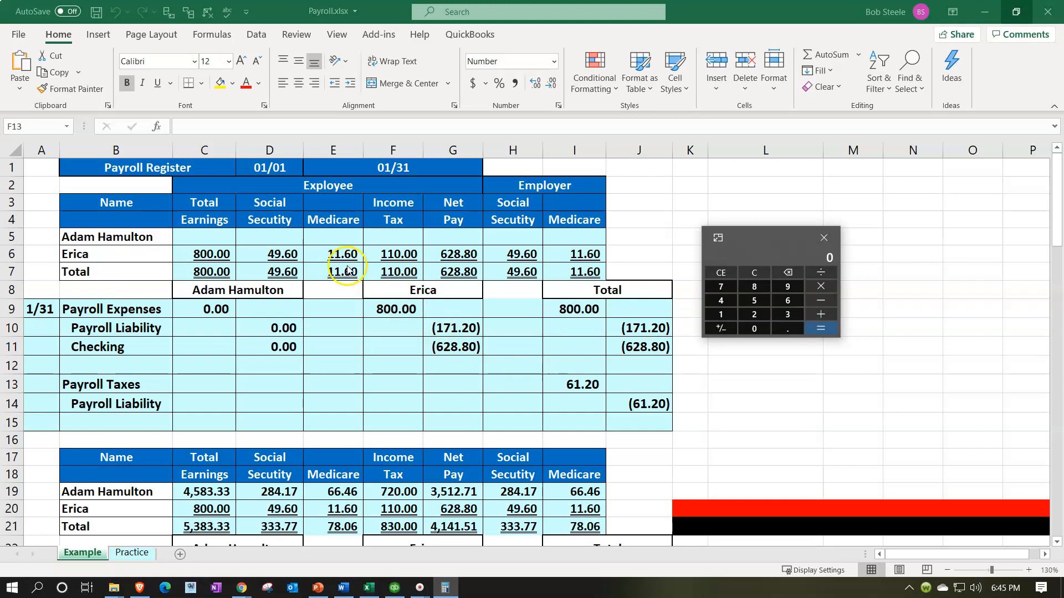
{"action": "scroll", "coordinate": [343, 370], "scroll_direction": "down", "scroll_amount": 1}
{"action": "scroll", "coordinate": [343, 370], "scroll_direction": "down", "scroll_amount": 1}
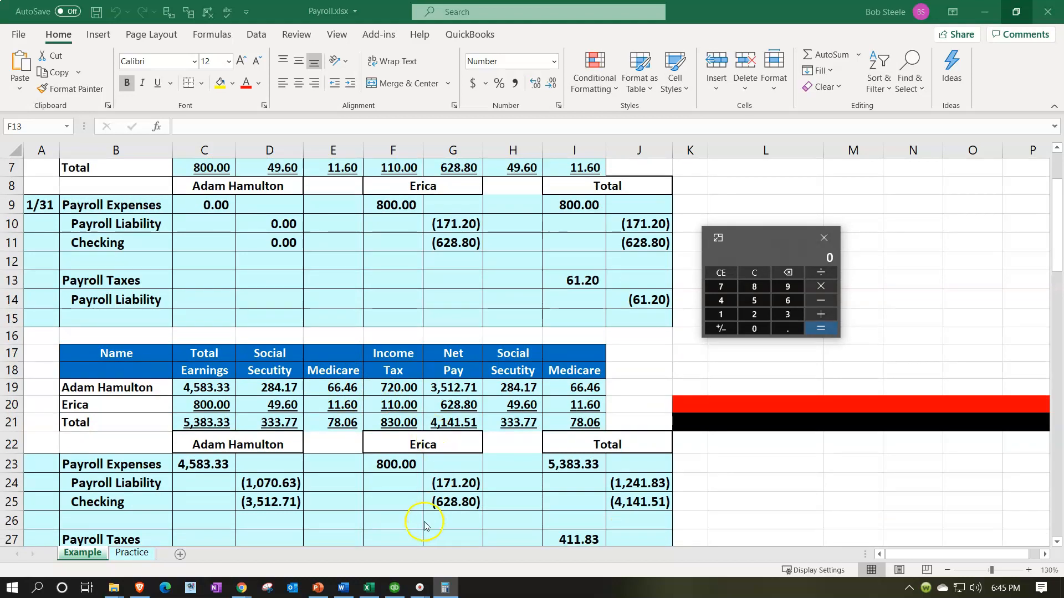
{"action": "left_click", "coordinate": [985, 12]}
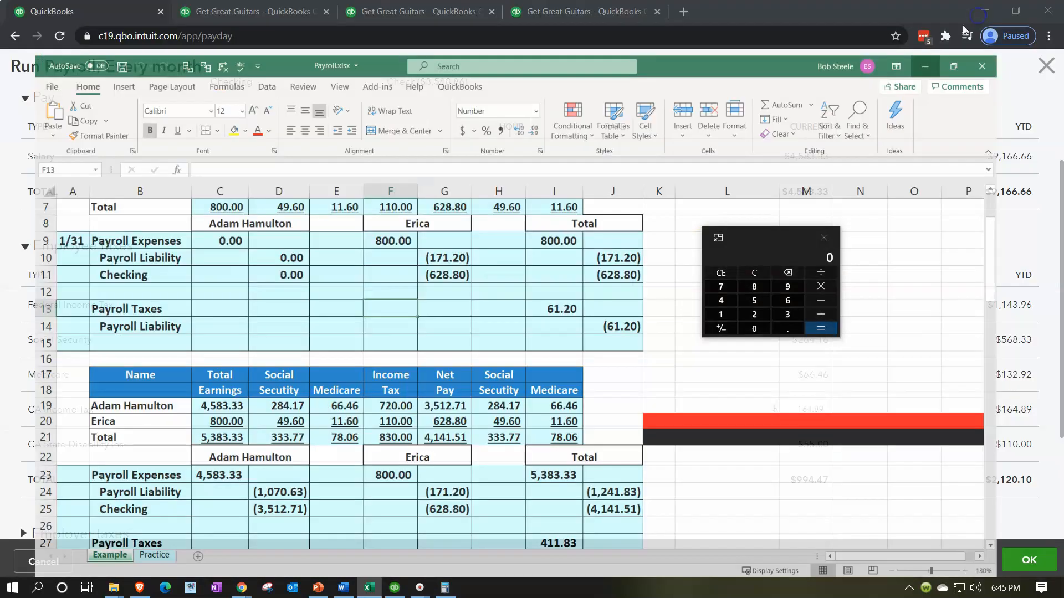
Step: Set the employee's Federal Income Tax for this paycheck to 720
{"action": "left_click_drag", "start_coordinate": [760, 237], "coordinate": [585, 273]}
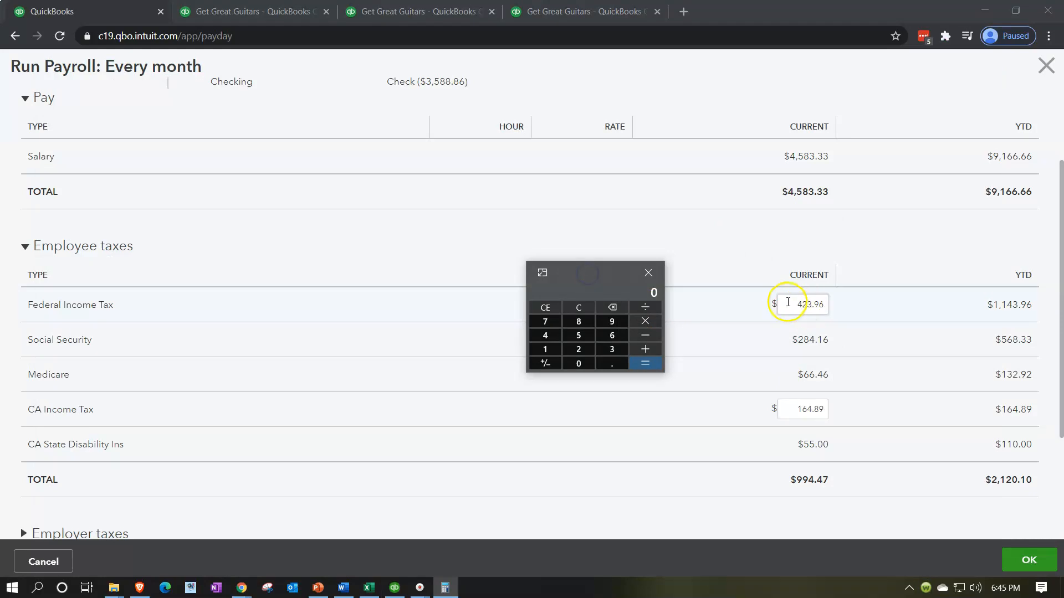
{"action": "left_click", "coordinate": [894, 313]}
{"action": "type", "text": "720"}
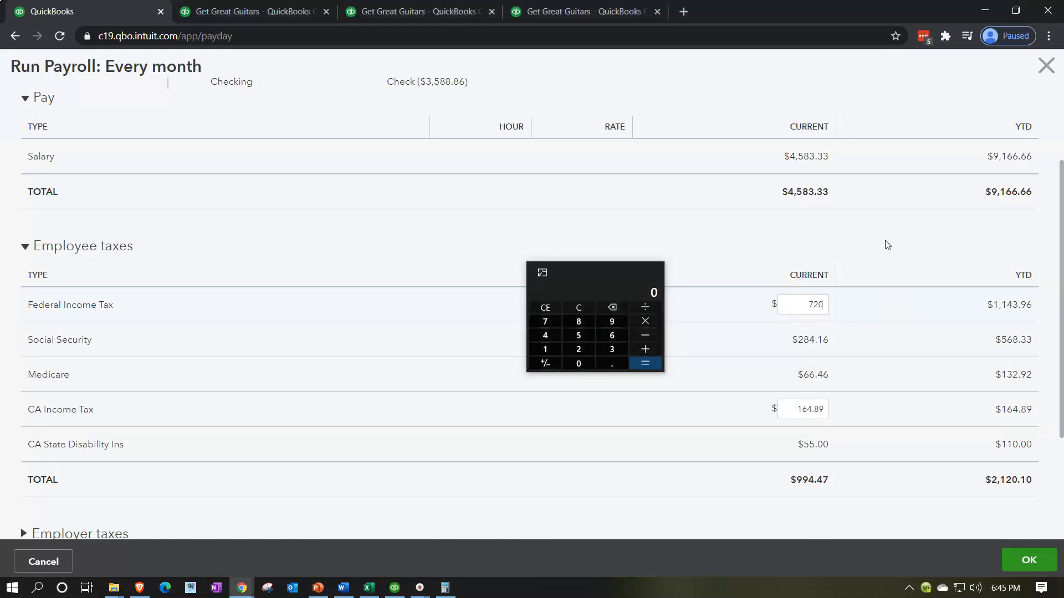
{"action": "key", "text": "Tab"}
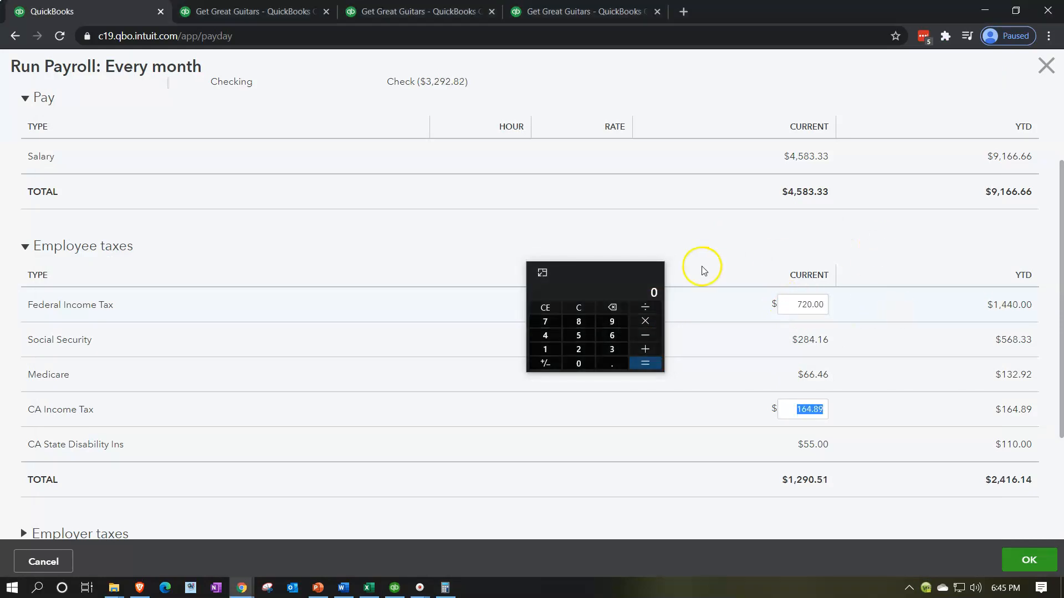
Step: Check the Social Security withholding by calculating 4583.33 times .062
{"action": "left_click_drag", "start_coordinate": [599, 282], "coordinate": [618, 186]}
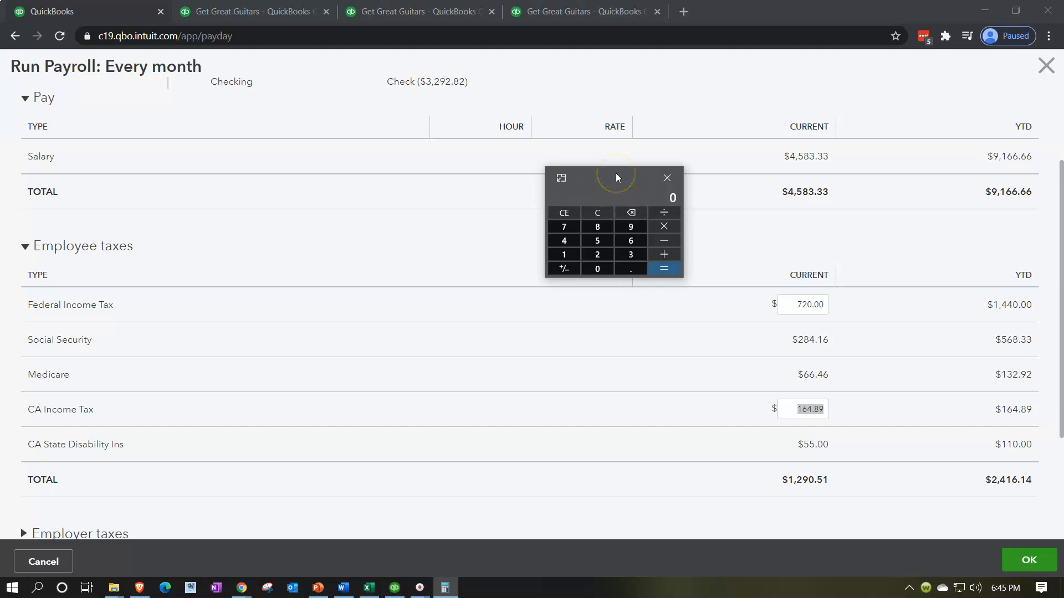
{"action": "left_click_drag", "start_coordinate": [616, 178], "coordinate": [598, 297]}
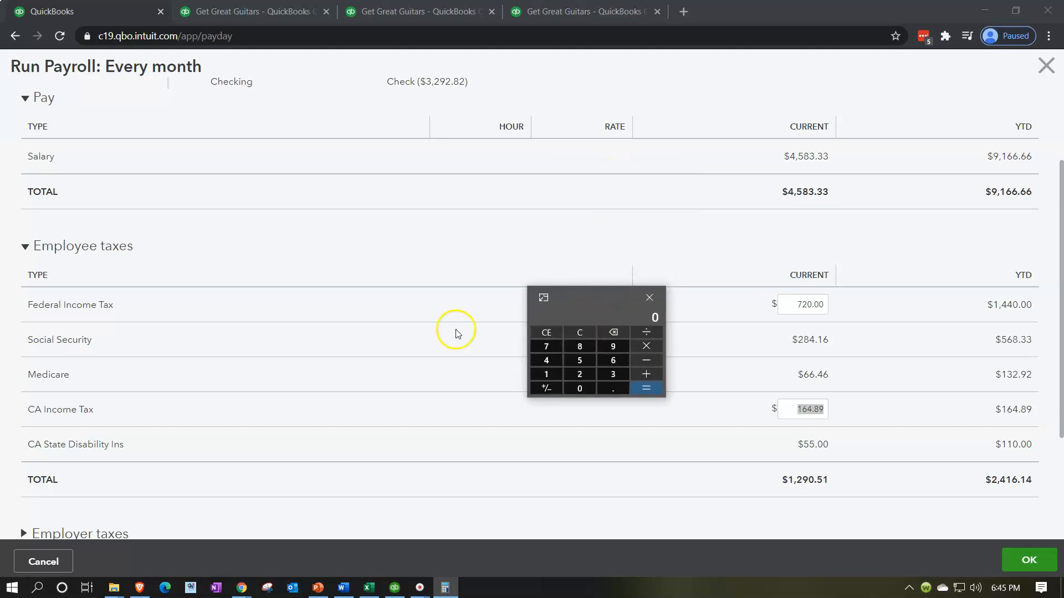
{"action": "type", "text": "4583.33"}
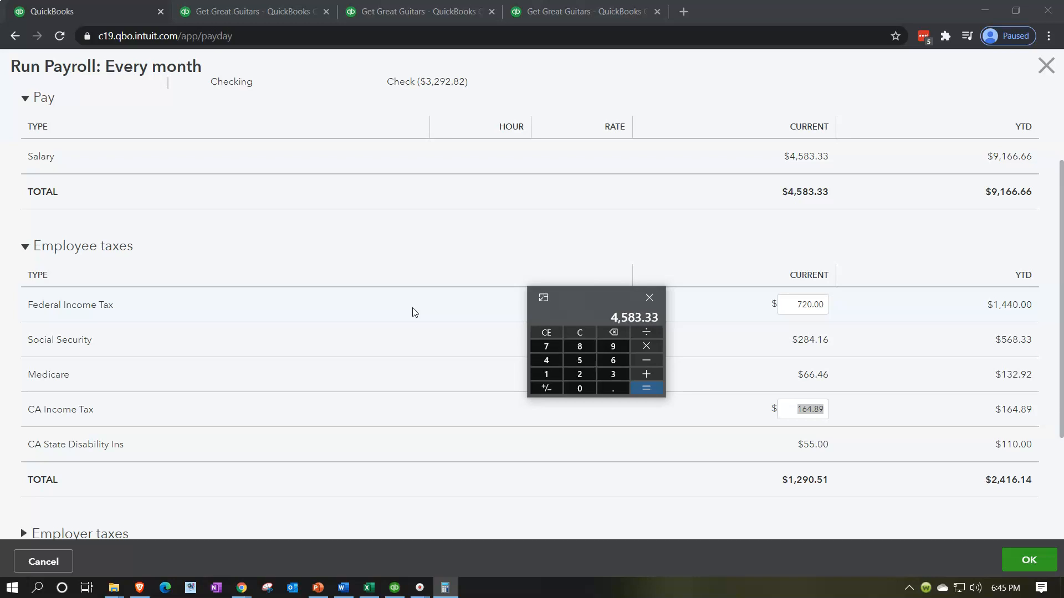
{"action": "type", "text": "*.062"}
{"action": "key", "text": "Return"}
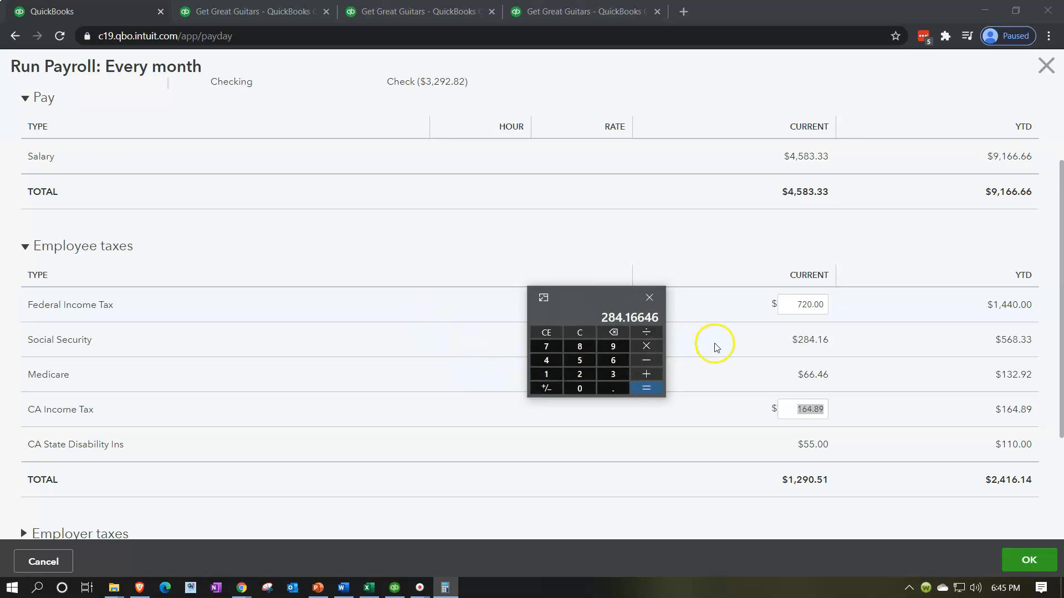
Step: Clear the calculator and check the Medicare withholding by calculating 4583.33 times .0145
{"action": "left_click", "coordinate": [581, 332]}
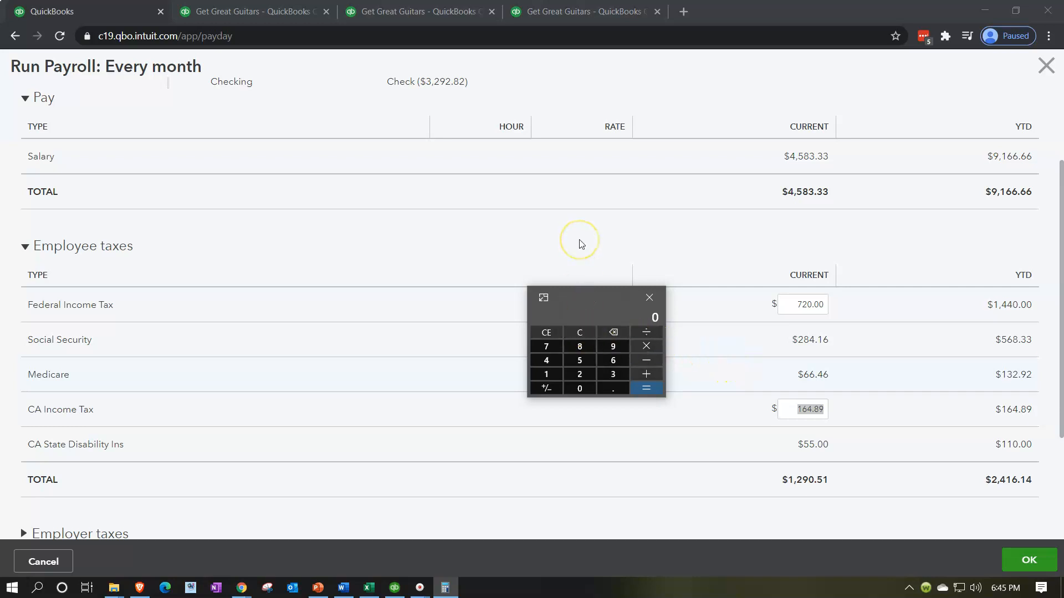
{"action": "type", "text": "4583.3"}
{"action": "type", "text": "3"}
{"action": "type", "text": "*"}
{"action": "type", "text": ".0145"}
{"action": "key", "text": "Return"}
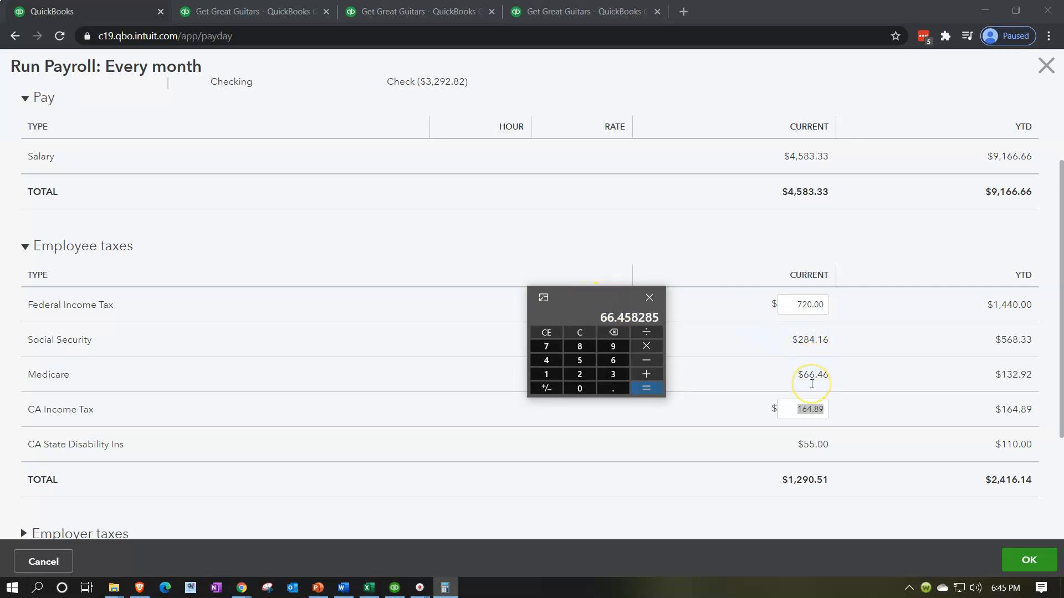
Step: Set the employee's CA Income Tax for this paycheck to 0
{"action": "left_click", "coordinate": [788, 412]}
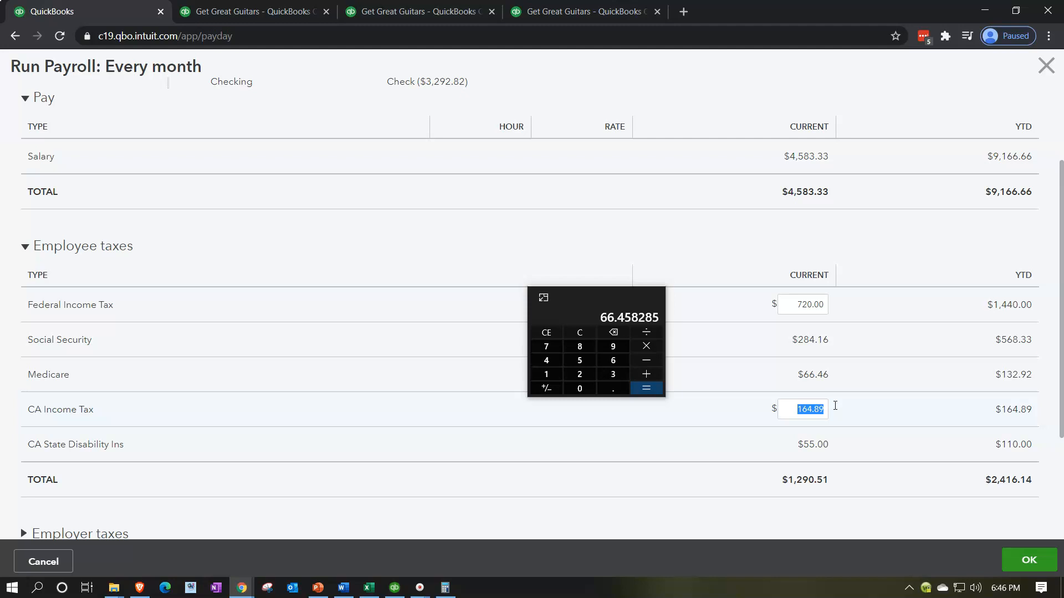
{"action": "type", "text": "0"}
{"action": "left_click", "coordinate": [800, 445]}
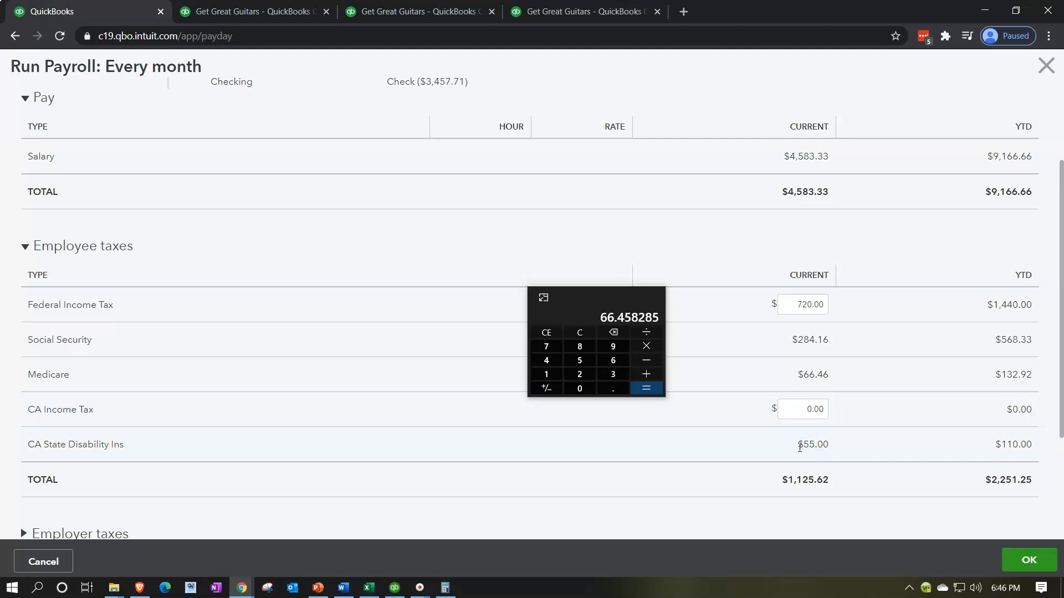
Step: Check the net pay by subtracting the total employee taxes of 1125.62 from the 4583.33 salary and comparing it with the paycheck
{"action": "scroll", "coordinate": [800, 448], "scroll_direction": "down", "scroll_amount": 2}
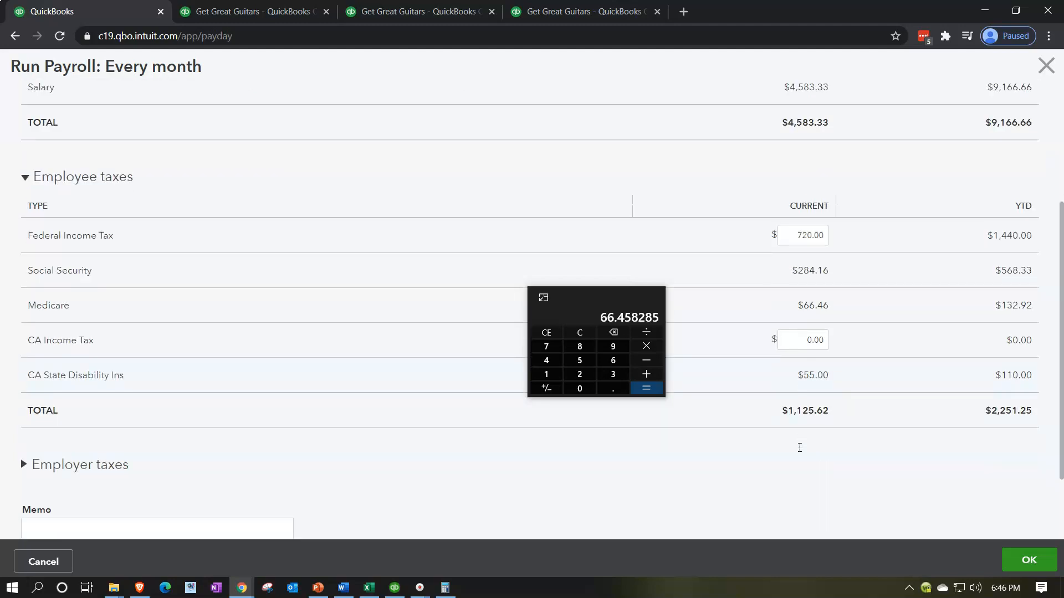
{"action": "left_click", "coordinate": [800, 443]}
{"action": "scroll", "coordinate": [800, 444], "scroll_direction": "down", "scroll_amount": 2}
{"action": "scroll", "coordinate": [799, 443], "scroll_direction": "up", "scroll_amount": 2}
{"action": "left_click", "coordinate": [581, 333]}
{"action": "type", "text": "4583.33"}
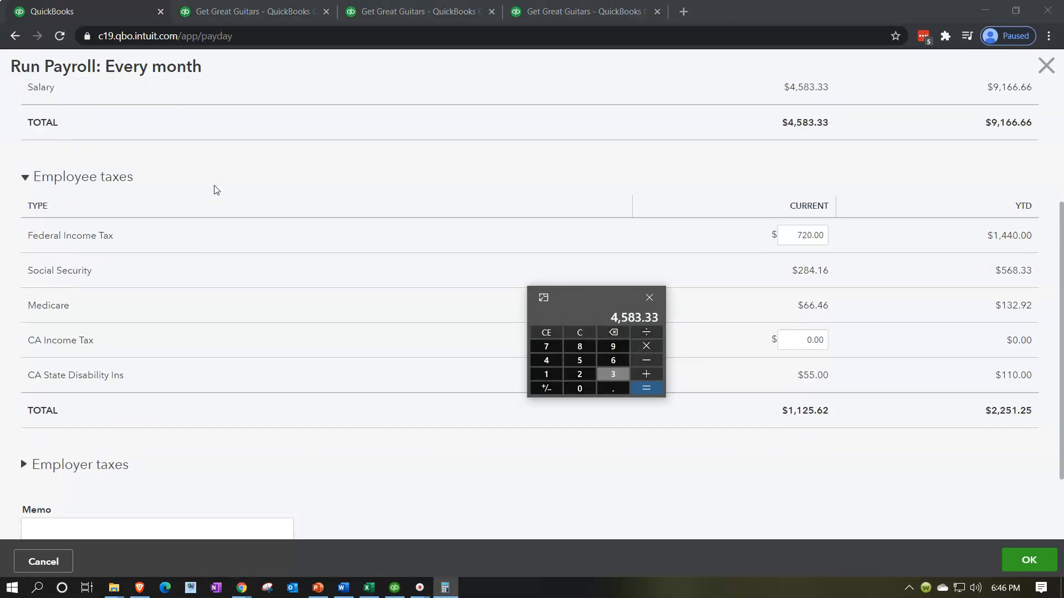
{"action": "type", "text": "-1125.62="}
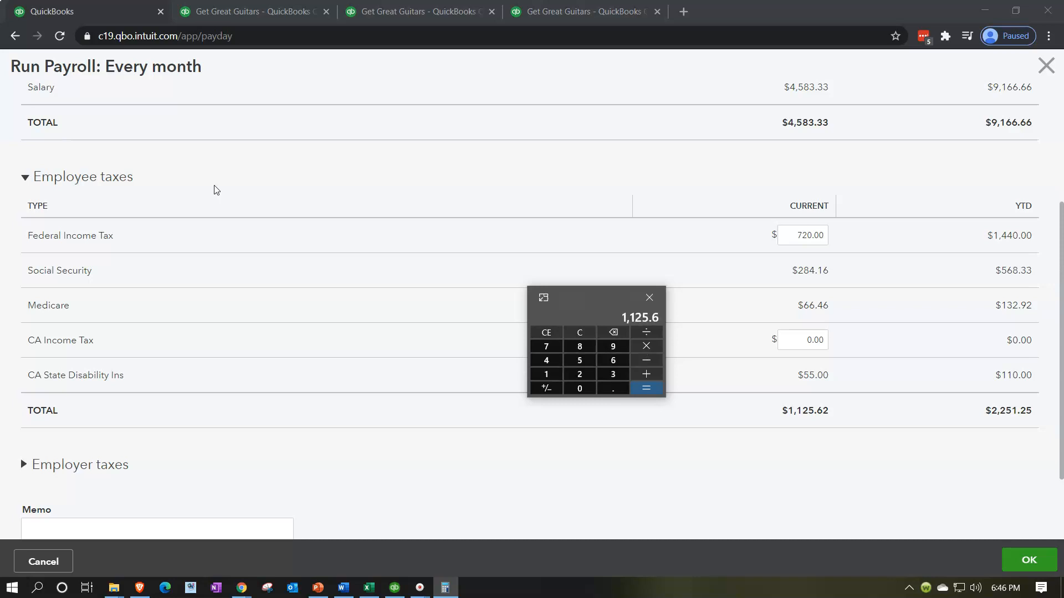
{"action": "scroll", "coordinate": [857, 173], "scroll_direction": "up", "scroll_amount": 4}
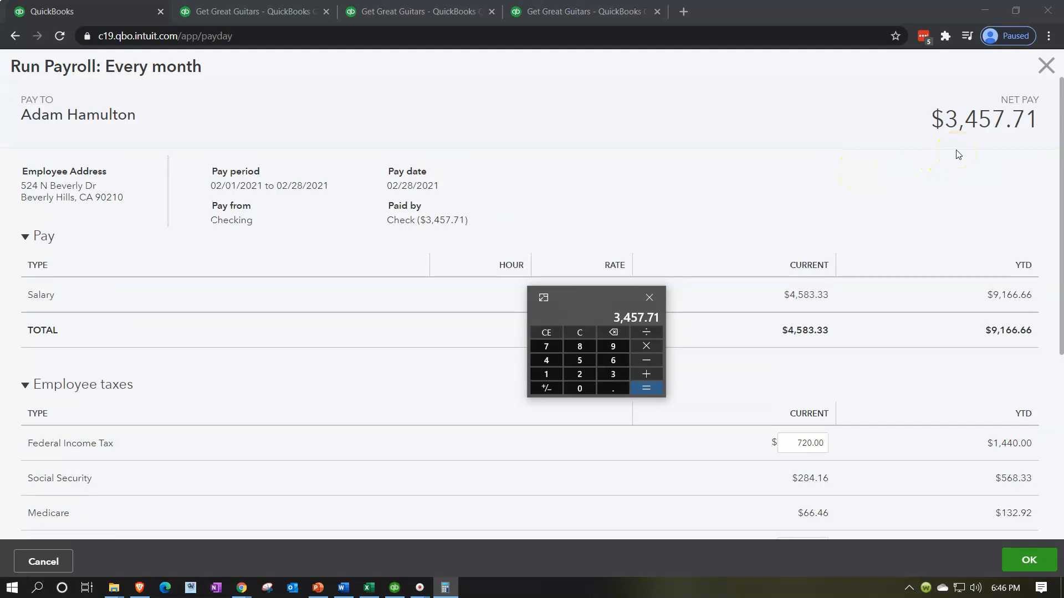
Step: Move the calculator out of the paycheck view and review the employee taxes down to their total
{"action": "left_click", "coordinate": [516, 325]}
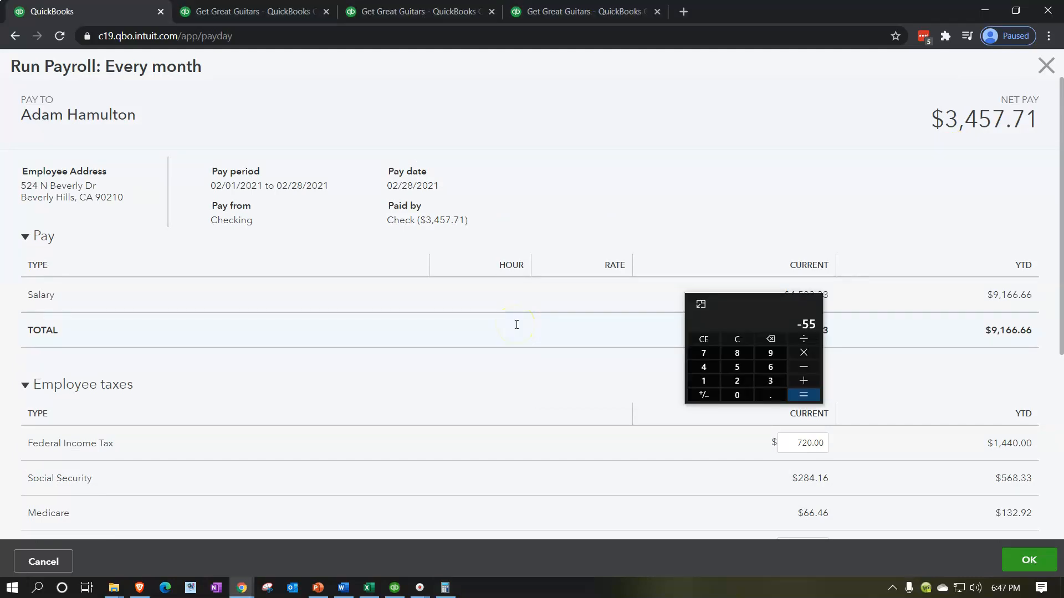
{"action": "scroll", "coordinate": [516, 325], "scroll_direction": "down", "scroll_amount": 1}
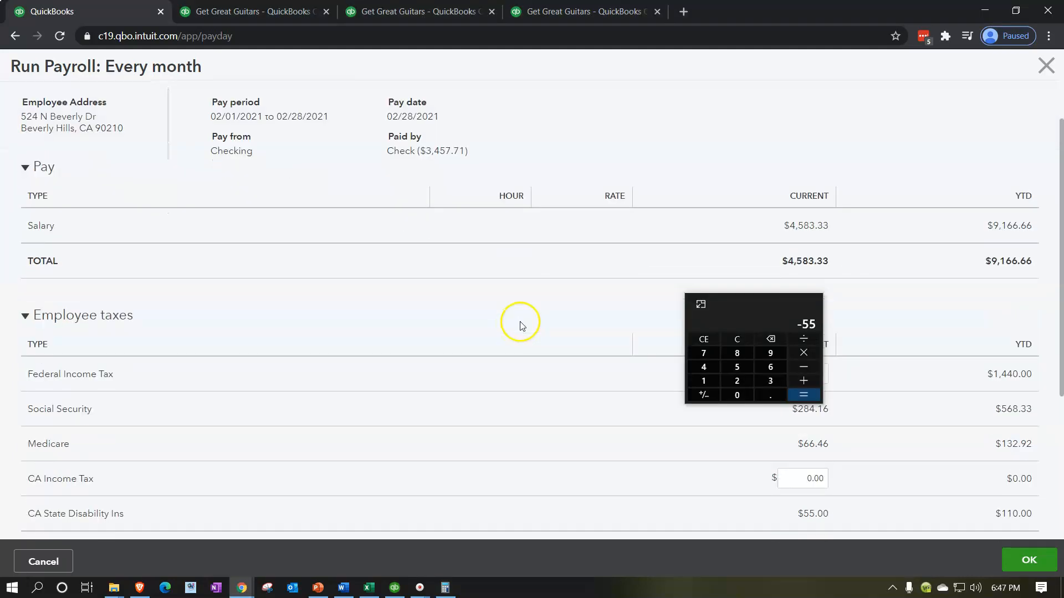
{"action": "left_click_drag", "start_coordinate": [769, 308], "coordinate": [770, 0]}
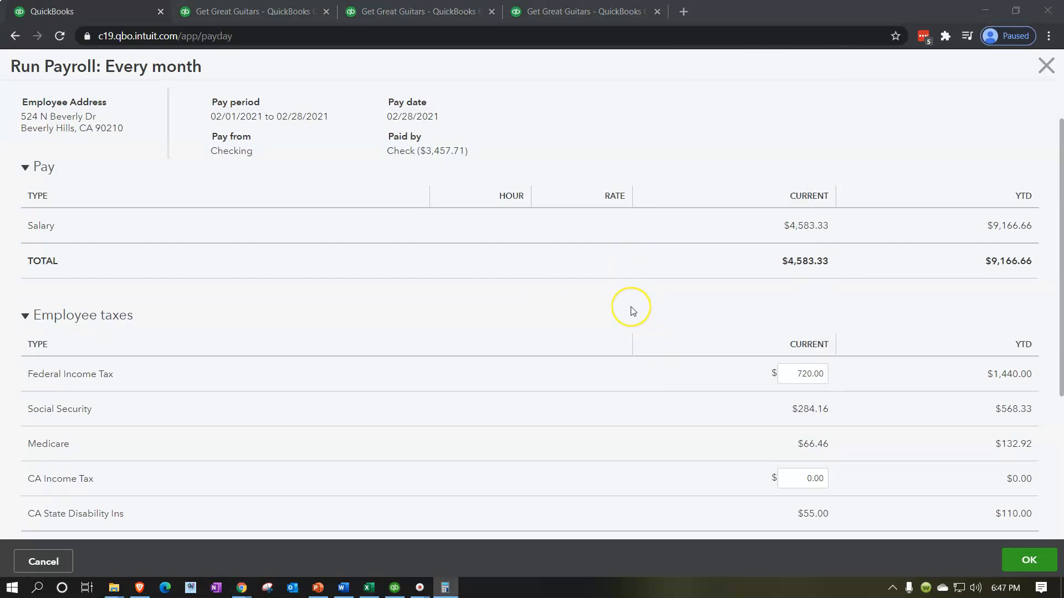
{"action": "scroll", "coordinate": [633, 306], "scroll_direction": "down", "scroll_amount": 2}
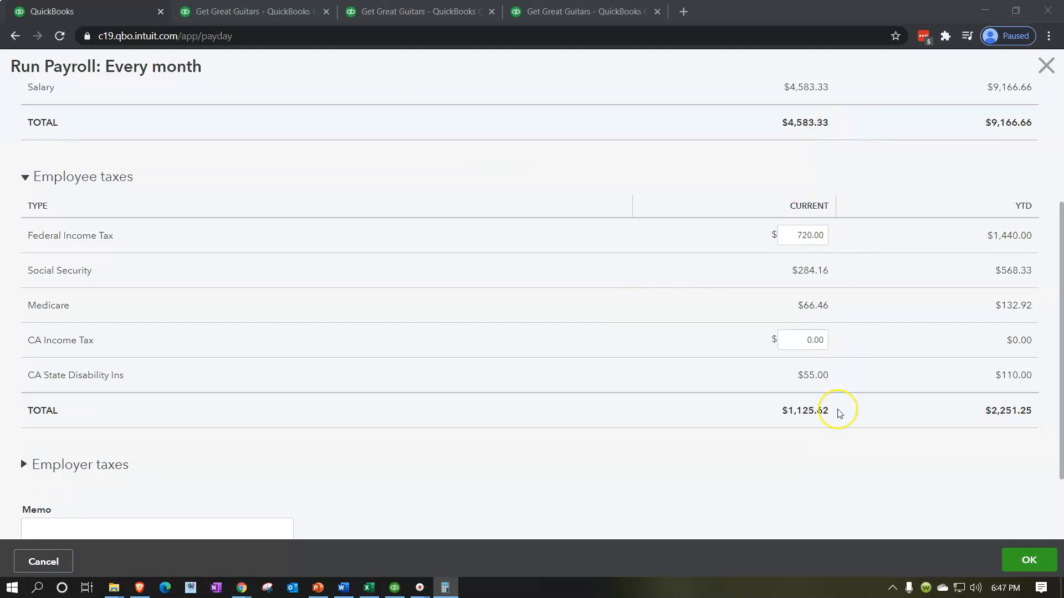
Step: Expand the paycheck's employer taxes and review each tax line down to the total
{"action": "scroll", "coordinate": [840, 413], "scroll_direction": "down", "scroll_amount": 2}
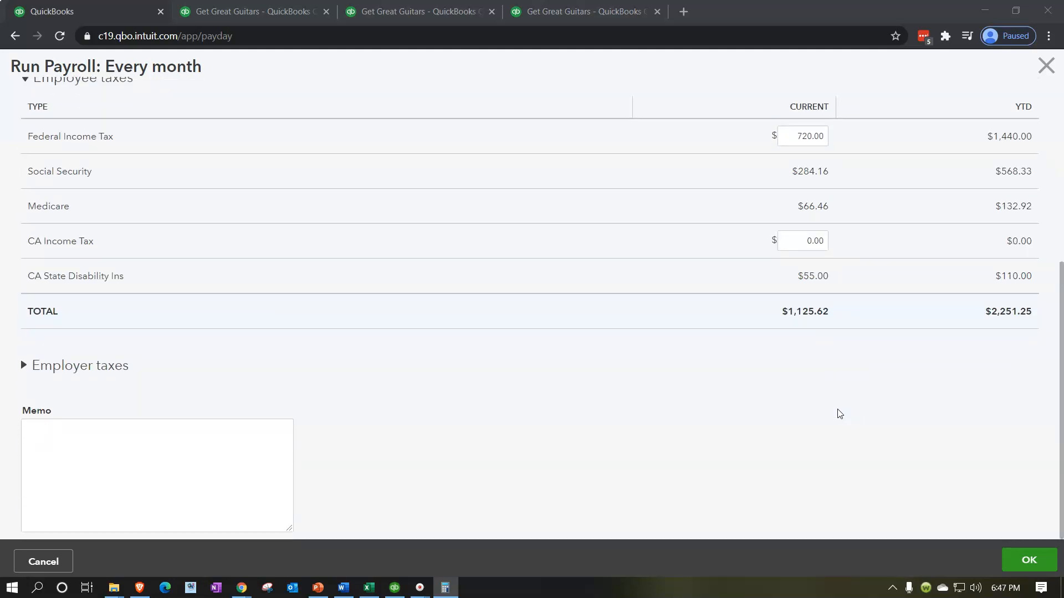
{"action": "left_click", "coordinate": [23, 367]}
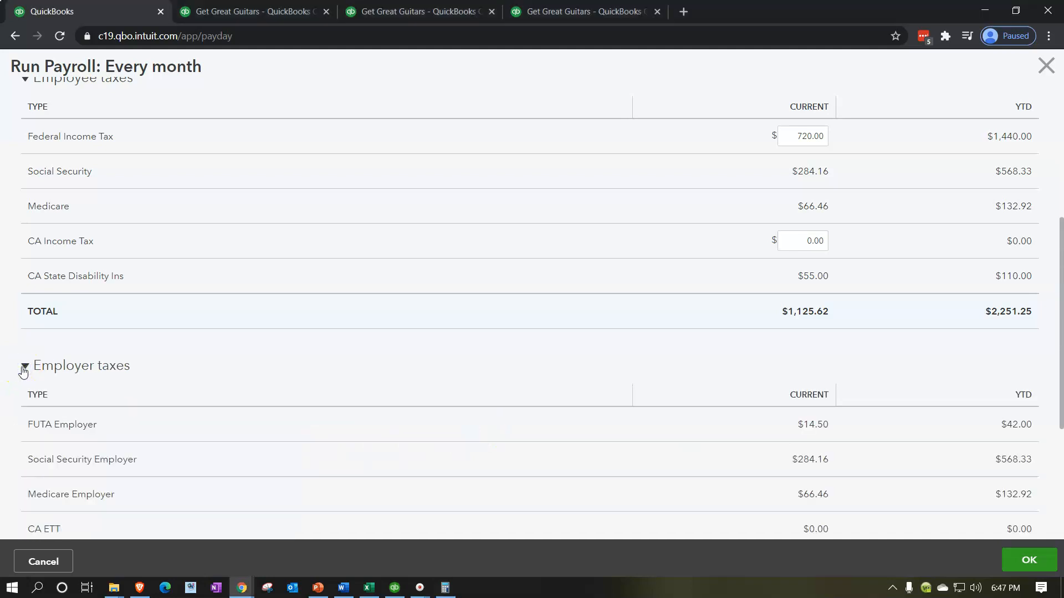
{"action": "scroll", "coordinate": [22, 371], "scroll_direction": "down", "scroll_amount": 1}
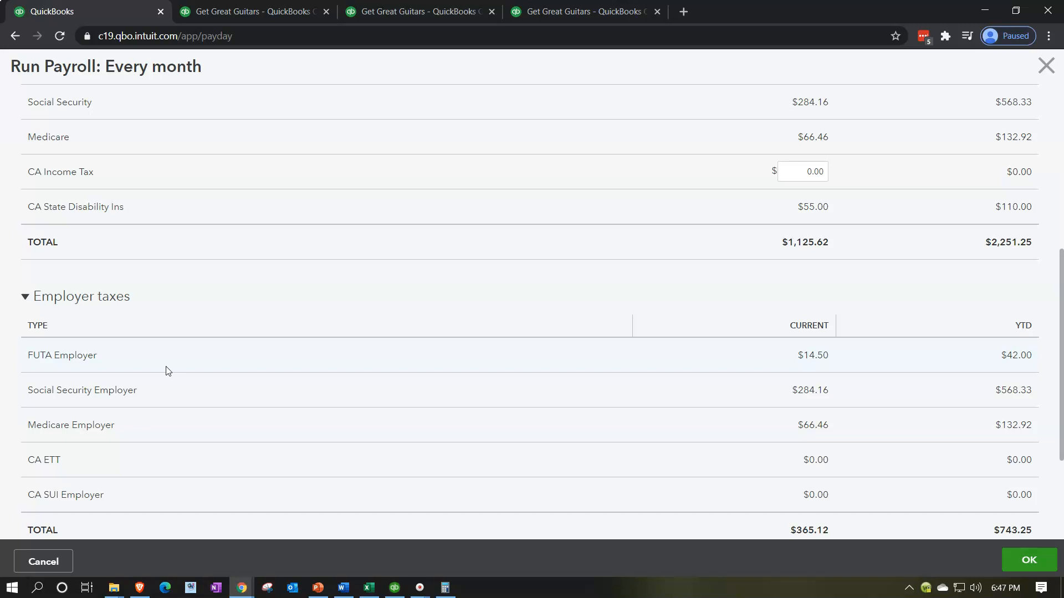
Step: Compare the paycheck's net pay with the gross salary, employee taxes and employer taxes
{"action": "scroll", "coordinate": [168, 370], "scroll_direction": "up", "scroll_amount": 7}
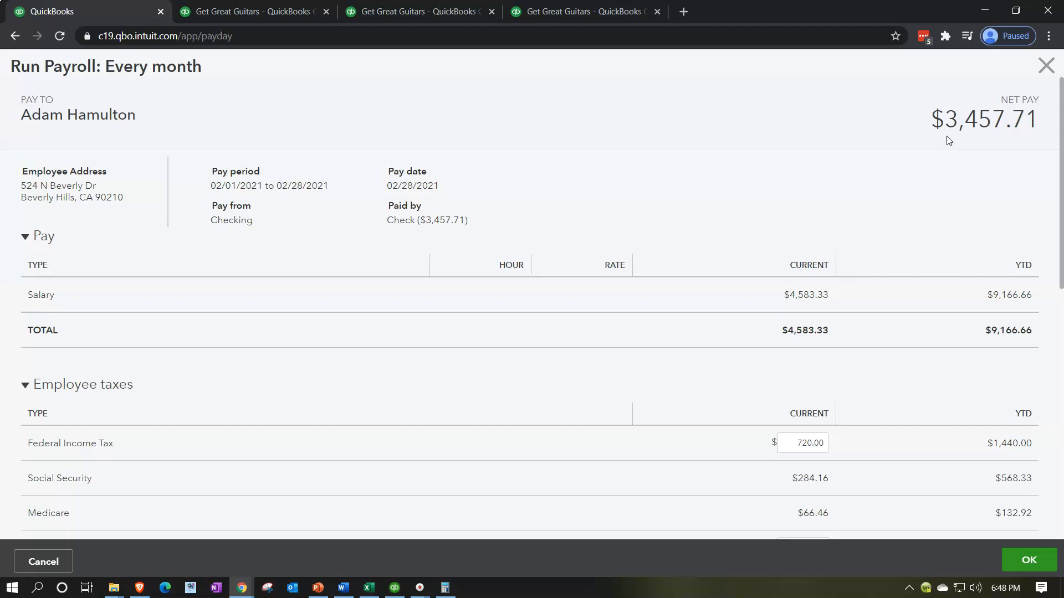
{"action": "scroll", "coordinate": [949, 140], "scroll_direction": "down", "scroll_amount": 3}
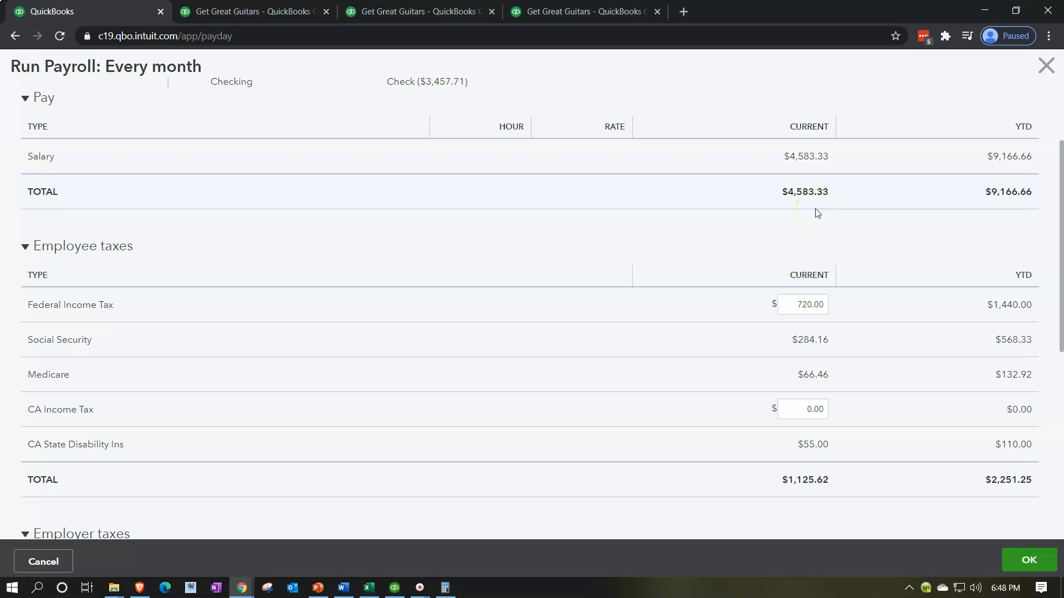
{"action": "scroll", "coordinate": [806, 217], "scroll_direction": "up", "scroll_amount": 3}
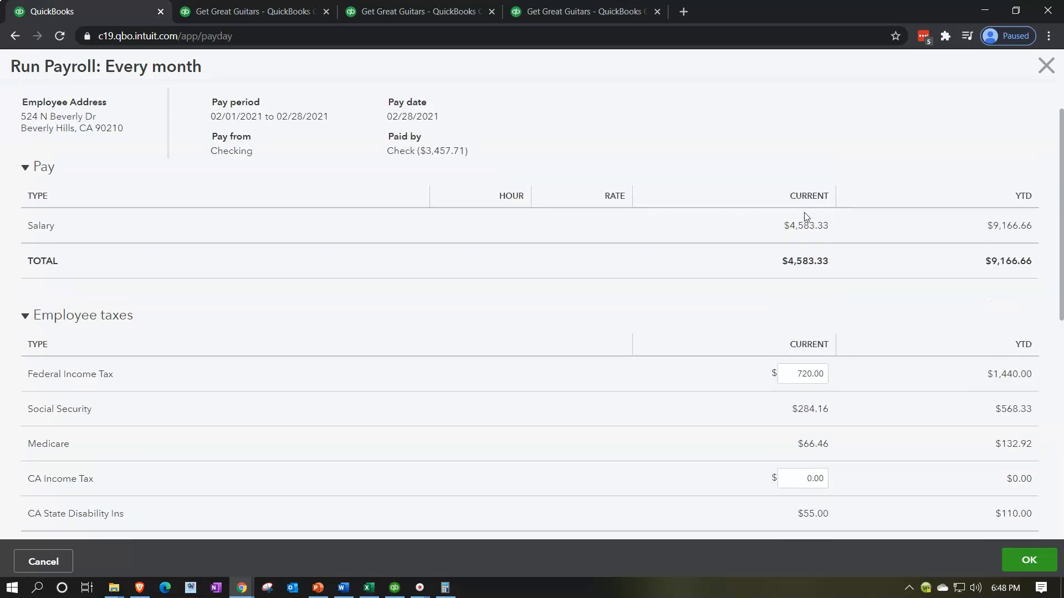
{"action": "scroll", "coordinate": [817, 287], "scroll_direction": "down", "scroll_amount": 1}
{"action": "scroll", "coordinate": [816, 287], "scroll_direction": "down", "scroll_amount": 1}
{"action": "scroll", "coordinate": [825, 327], "scroll_direction": "down", "scroll_amount": 1}
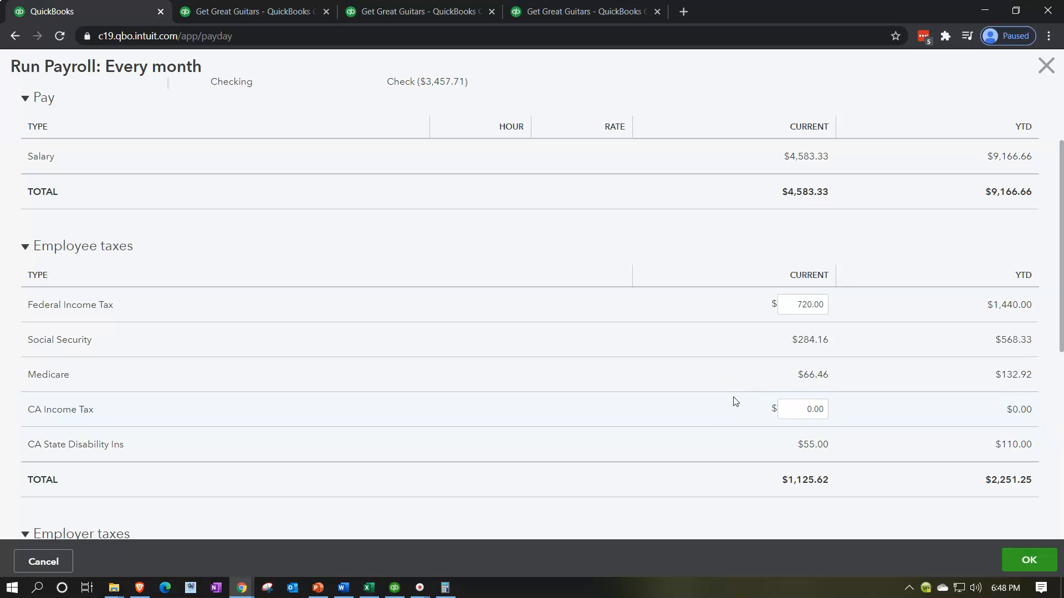
{"action": "scroll", "coordinate": [723, 400], "scroll_direction": "down", "scroll_amount": 4}
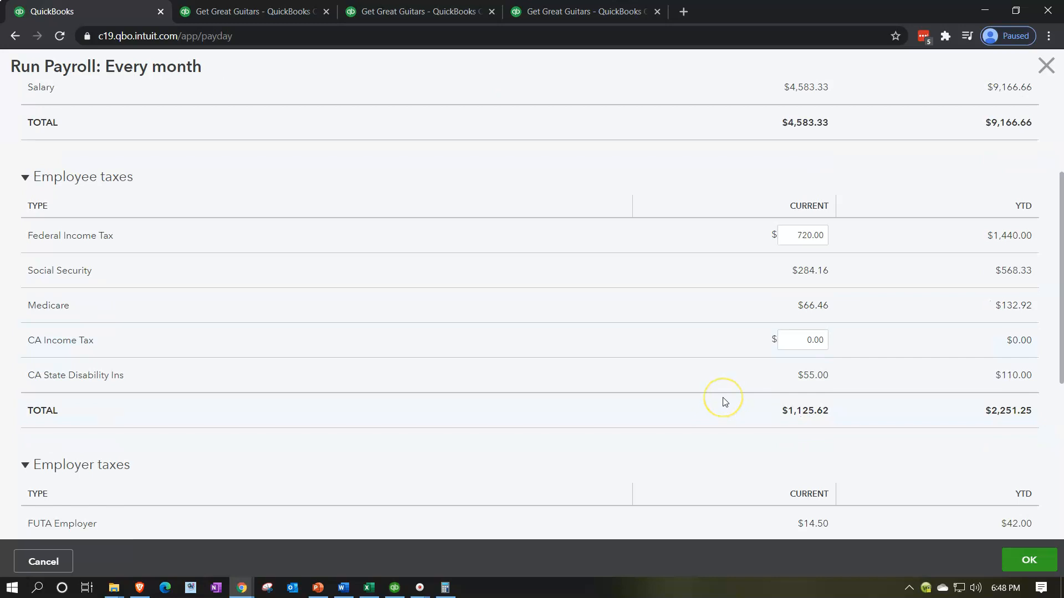
{"action": "scroll", "coordinate": [723, 400], "scroll_direction": "down", "scroll_amount": 2}
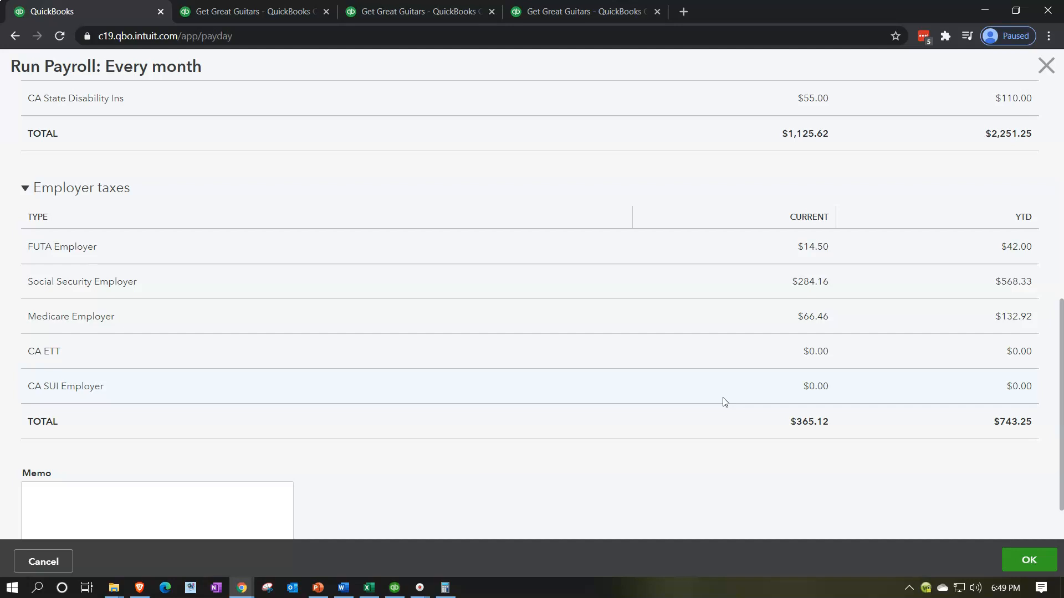
{"action": "scroll", "coordinate": [723, 401], "scroll_direction": "down", "scroll_amount": 2}
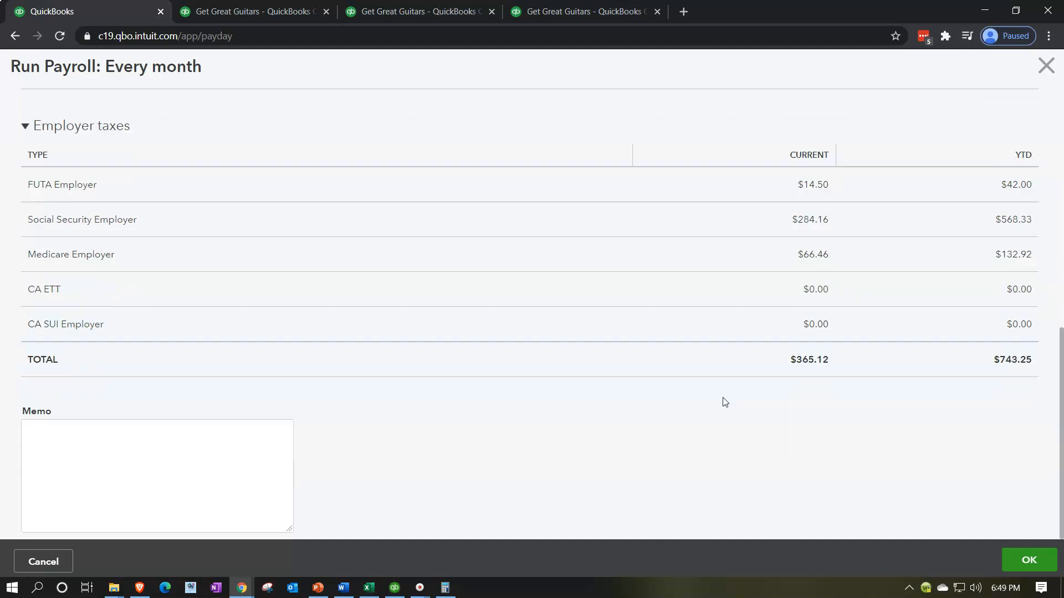
Step: Accept the edited paycheck and preview the 02/01/2021 to 02/28/2021 payroll with only the salaried employee included
{"action": "left_click", "coordinate": [1029, 566]}
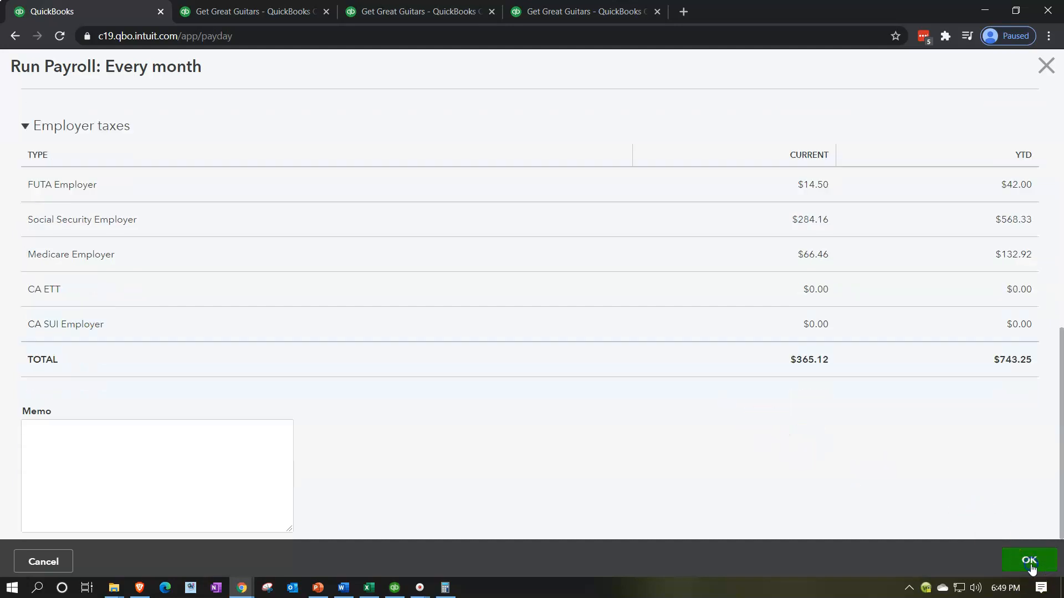
{"action": "scroll", "coordinate": [648, 450], "scroll_direction": "down", "scroll_amount": 1}
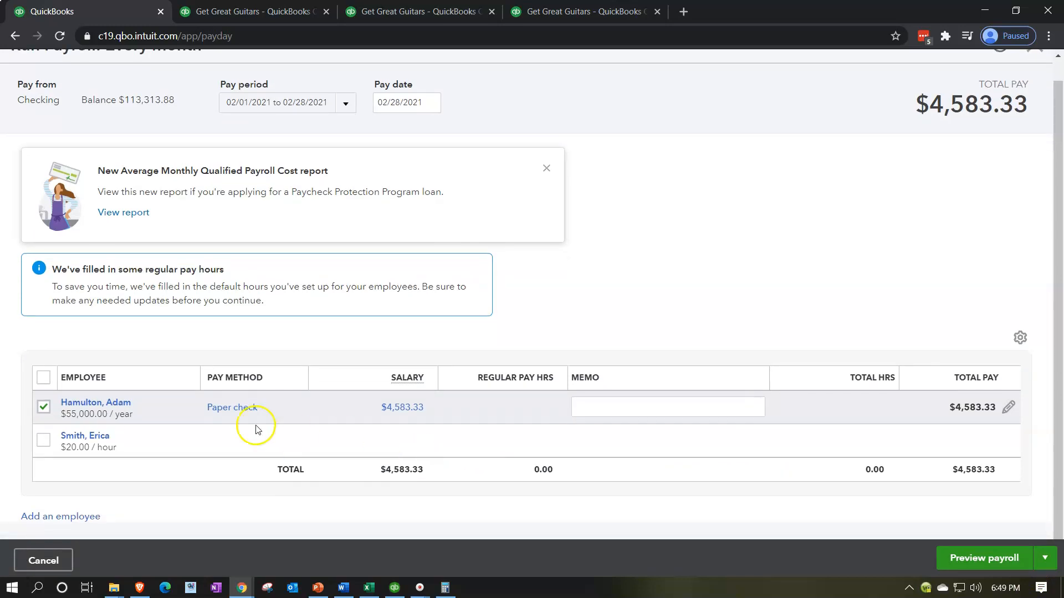
{"action": "left_click", "coordinate": [128, 434]}
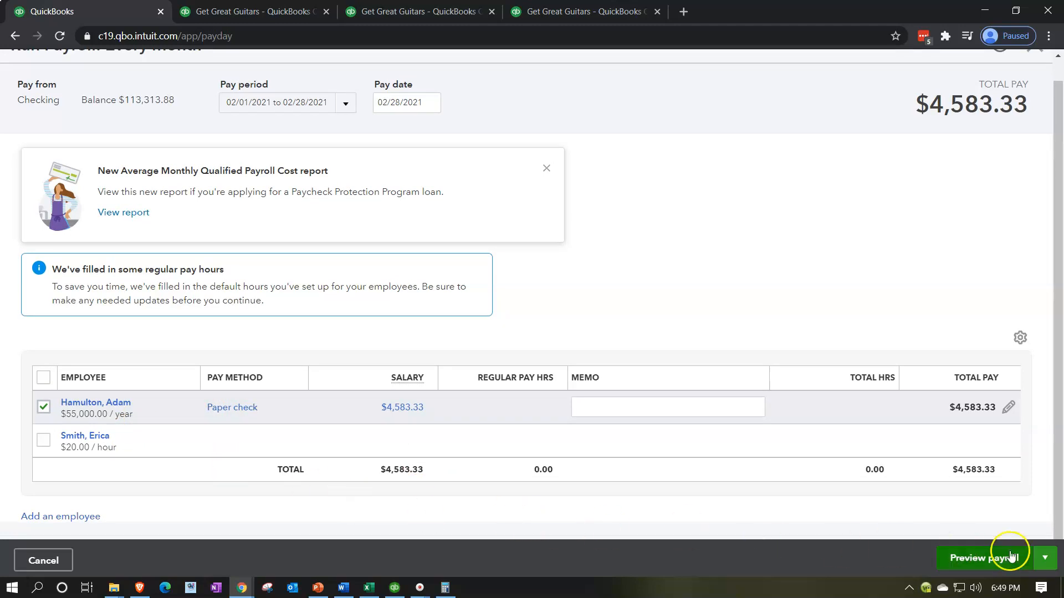
{"action": "left_click", "coordinate": [1043, 558]}
{"action": "left_click", "coordinate": [989, 564]}
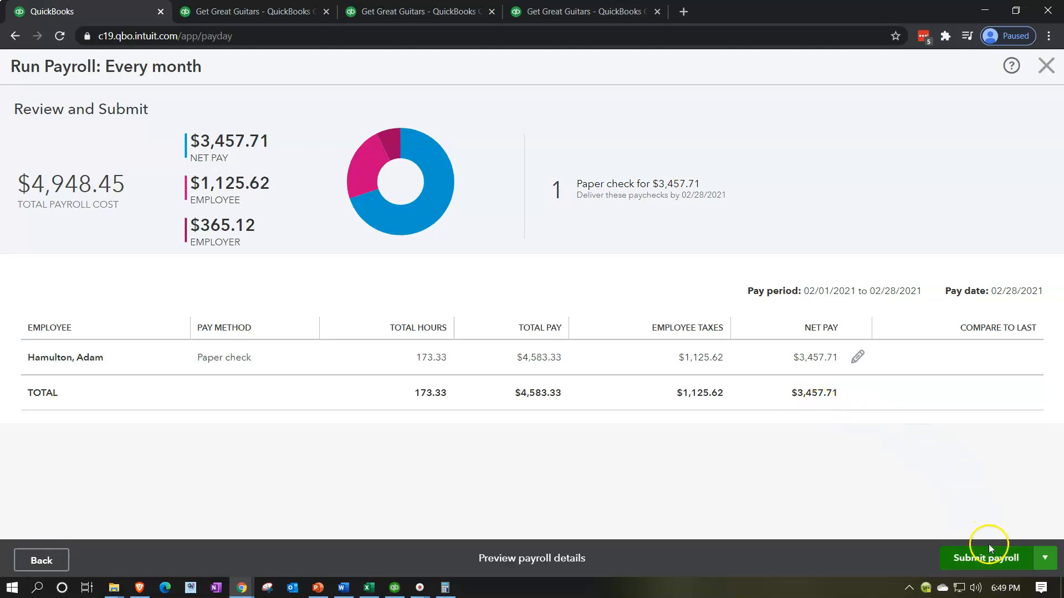
Step: Submit and finish the payroll run, dismissing the recommendation survey and the Auto Payroll offer
{"action": "left_click", "coordinate": [997, 560]}
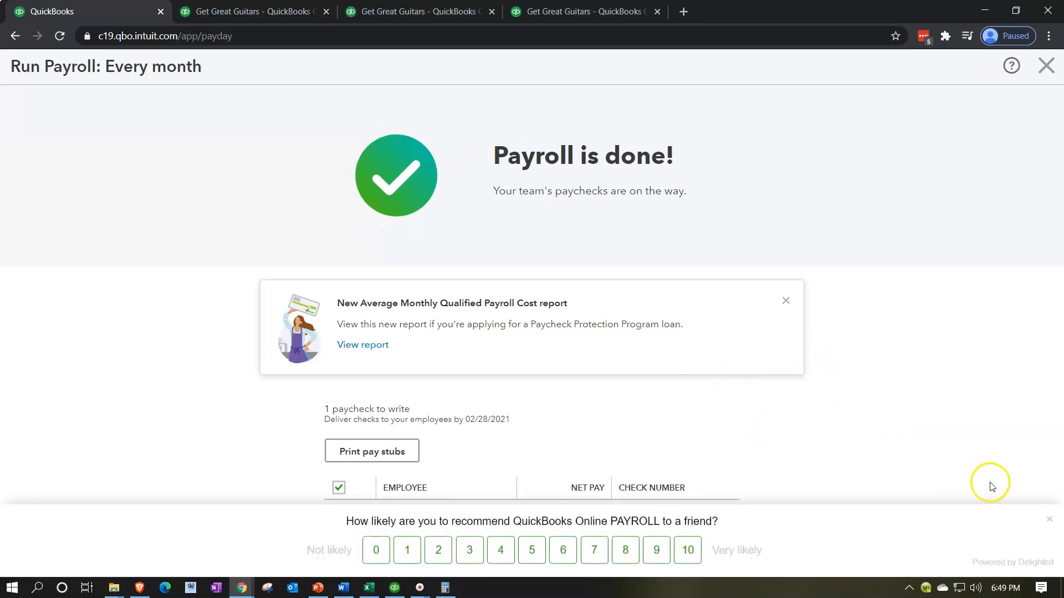
{"action": "left_click", "coordinate": [1048, 521]}
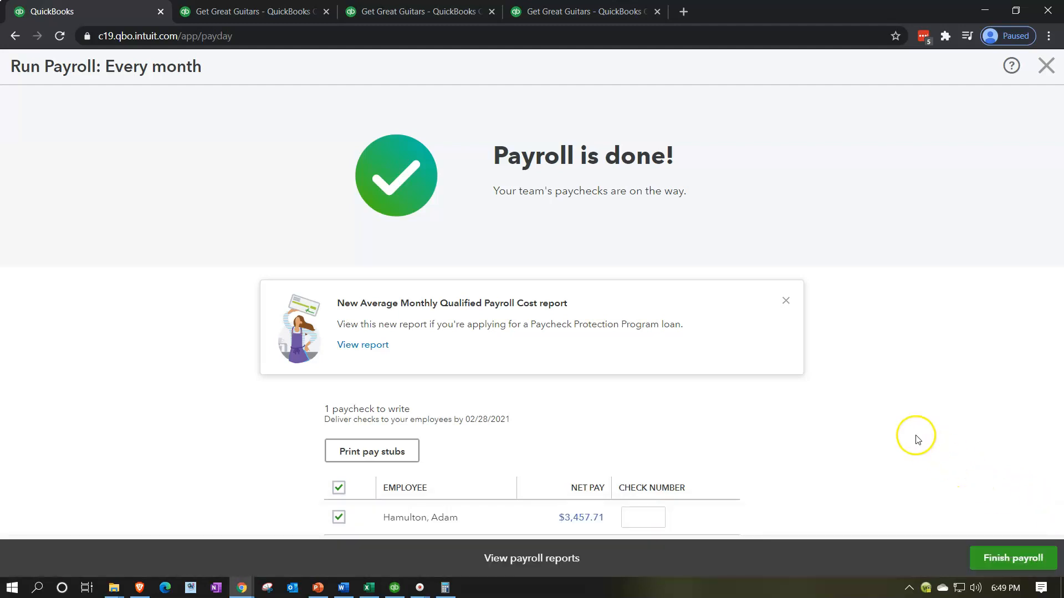
{"action": "left_click", "coordinate": [654, 516]}
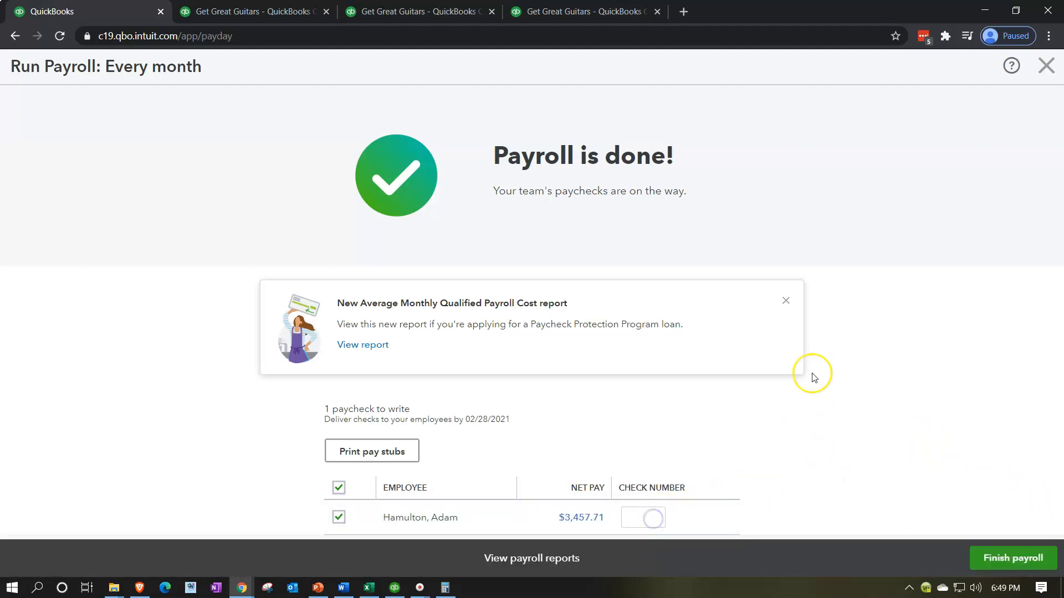
{"action": "type", "text": "E2"}
{"action": "left_click", "coordinate": [979, 558]}
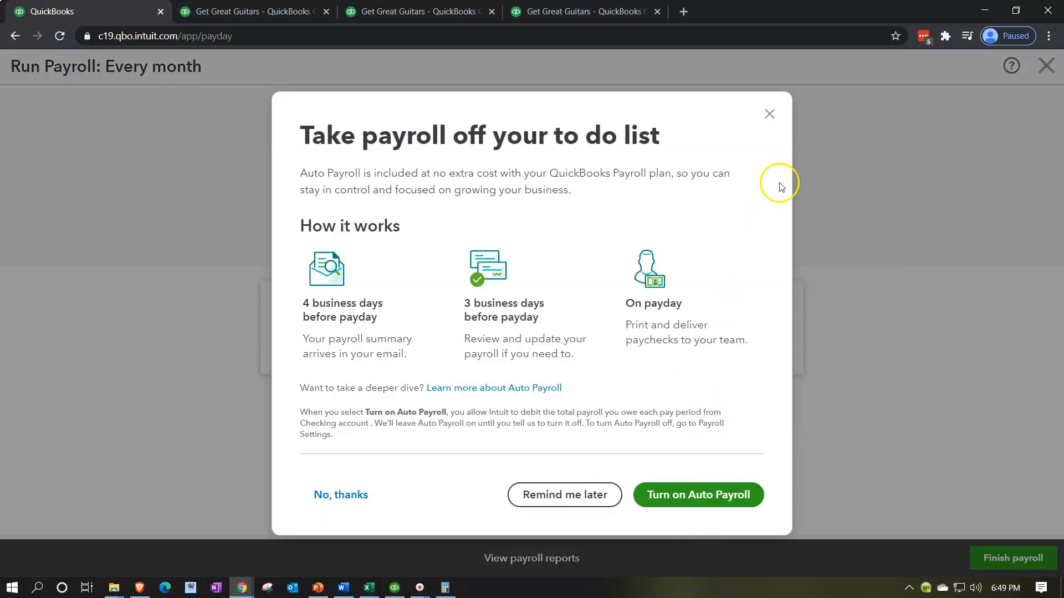
{"action": "left_click", "coordinate": [770, 115]}
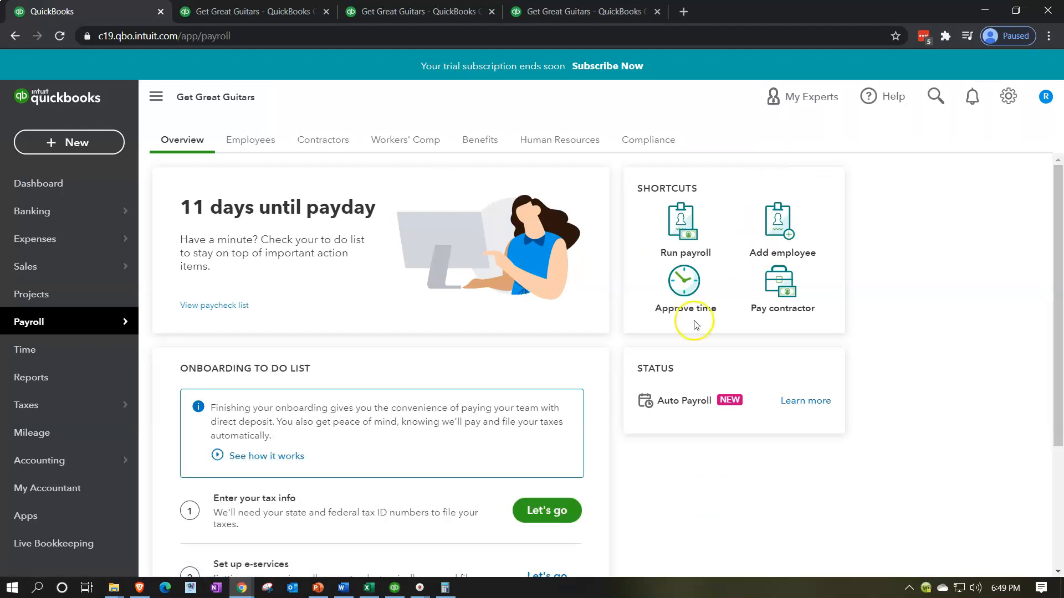
Step: Go to the Balance Sheet for 01/01/2021 to 12/31/2021 and run it again to include the submitted payroll
{"action": "scroll", "coordinate": [667, 370], "scroll_direction": "down", "scroll_amount": 3}
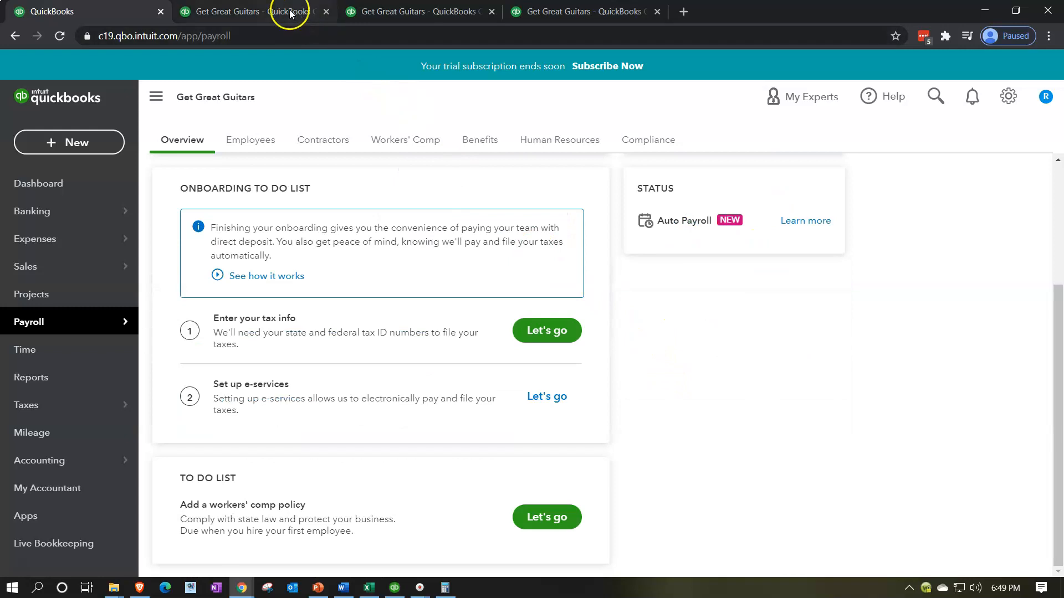
{"action": "left_click", "coordinate": [259, 11]}
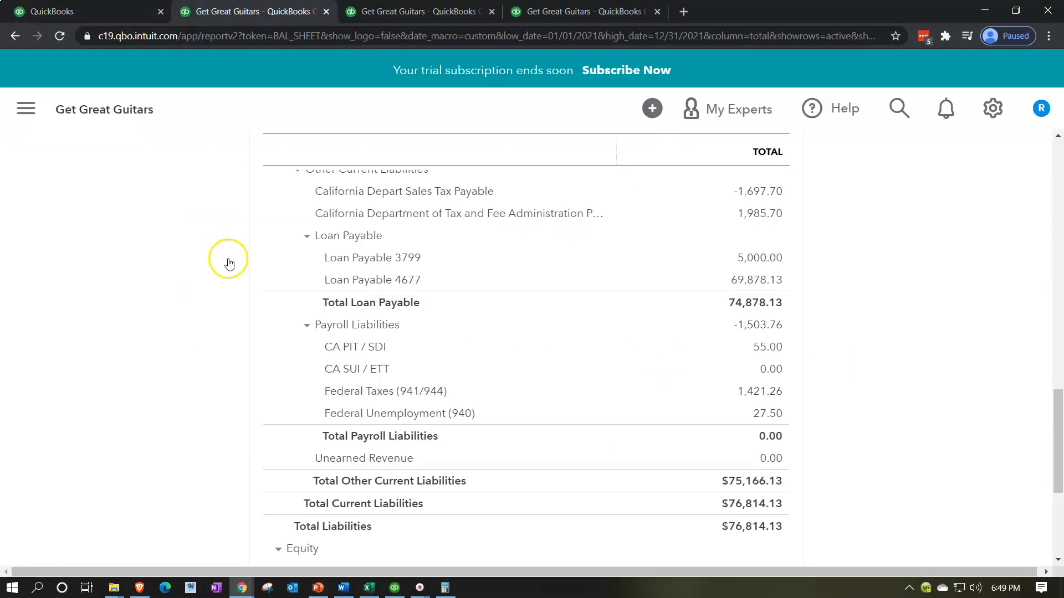
{"action": "scroll", "coordinate": [900, 297], "scroll_direction": "up", "scroll_amount": 9}
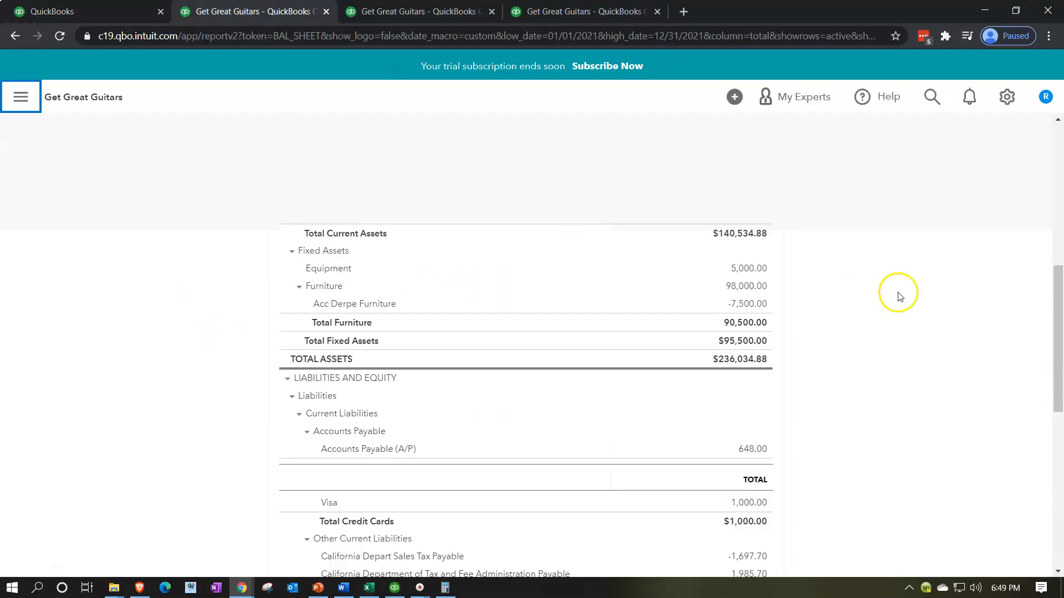
{"action": "left_click", "coordinate": [915, 293]}
{"action": "scroll", "coordinate": [916, 294], "scroll_direction": "up", "scroll_amount": 5}
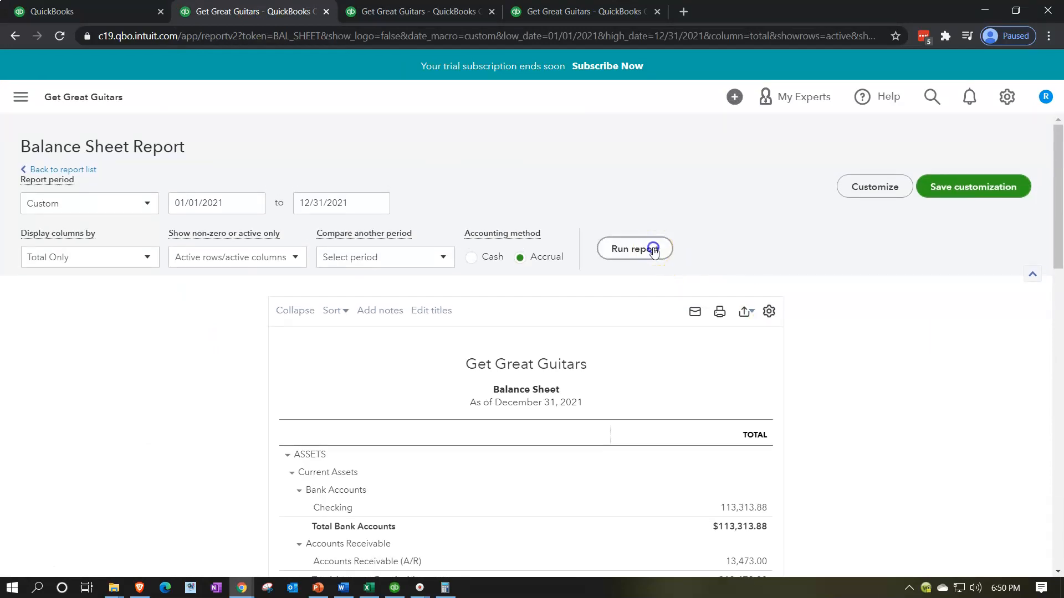
{"action": "left_click", "coordinate": [636, 249]}
{"action": "scroll", "coordinate": [238, 413], "scroll_direction": "down", "scroll_amount": 3}
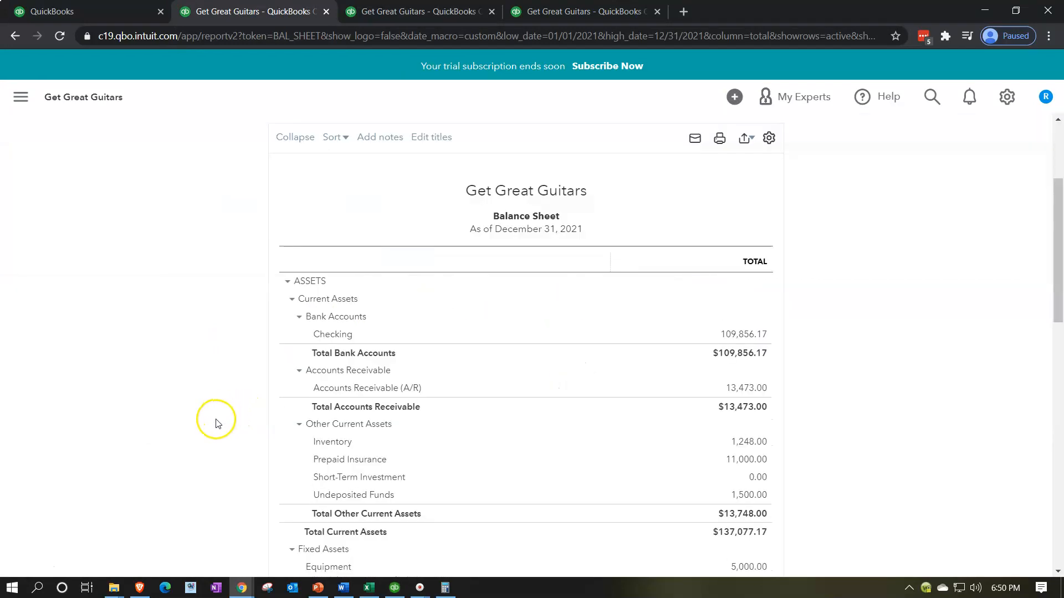
{"action": "key", "text": "ctrl+plus"}
{"action": "key", "text": "ctrl+plus"}
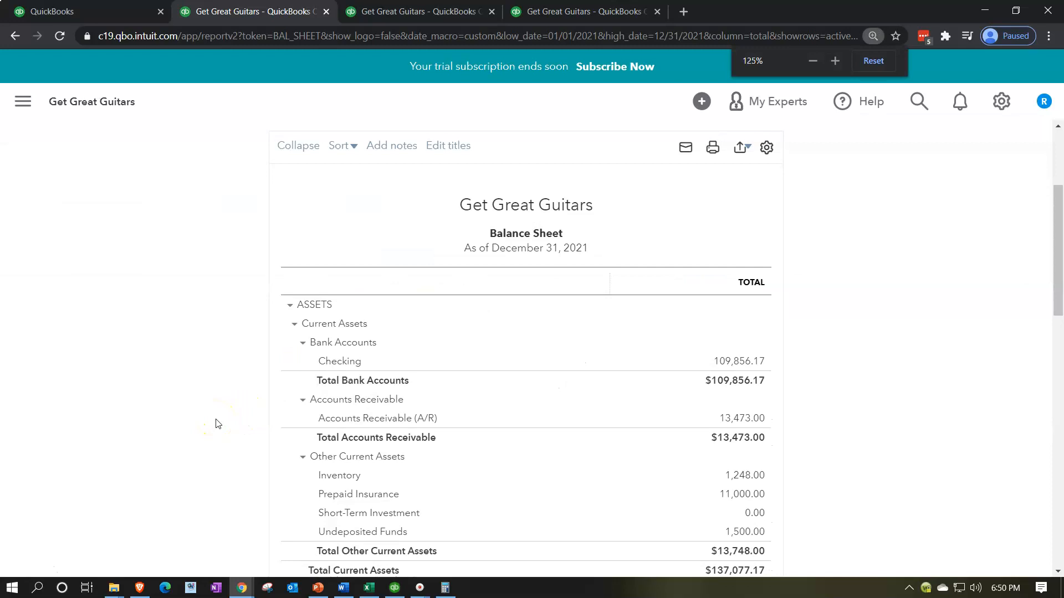
{"action": "scroll", "coordinate": [216, 424], "scroll_direction": "down", "scroll_amount": 1}
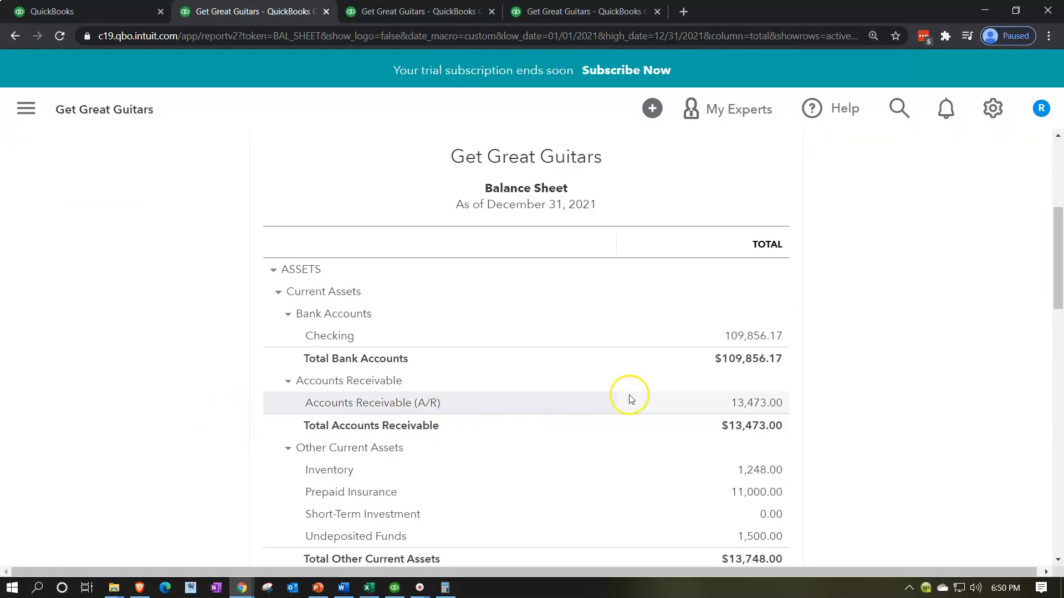
Step: Open the Checking account's transactions, check the amount of the 02/28/2021 payroll check, and return to the Balance Sheet
{"action": "left_click", "coordinate": [738, 336]}
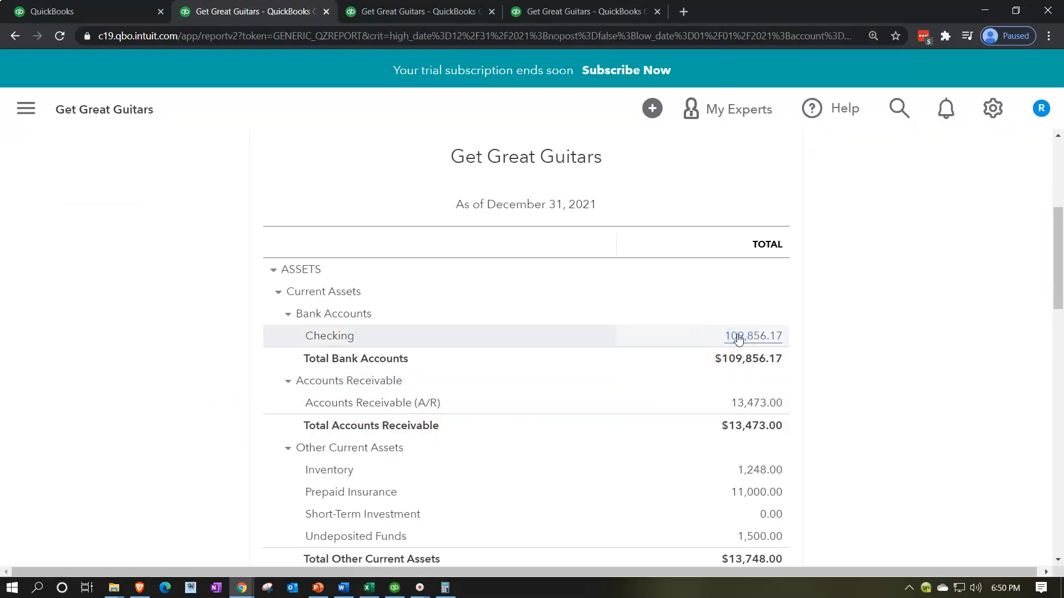
{"action": "scroll", "coordinate": [726, 339], "scroll_direction": "down", "scroll_amount": 15}
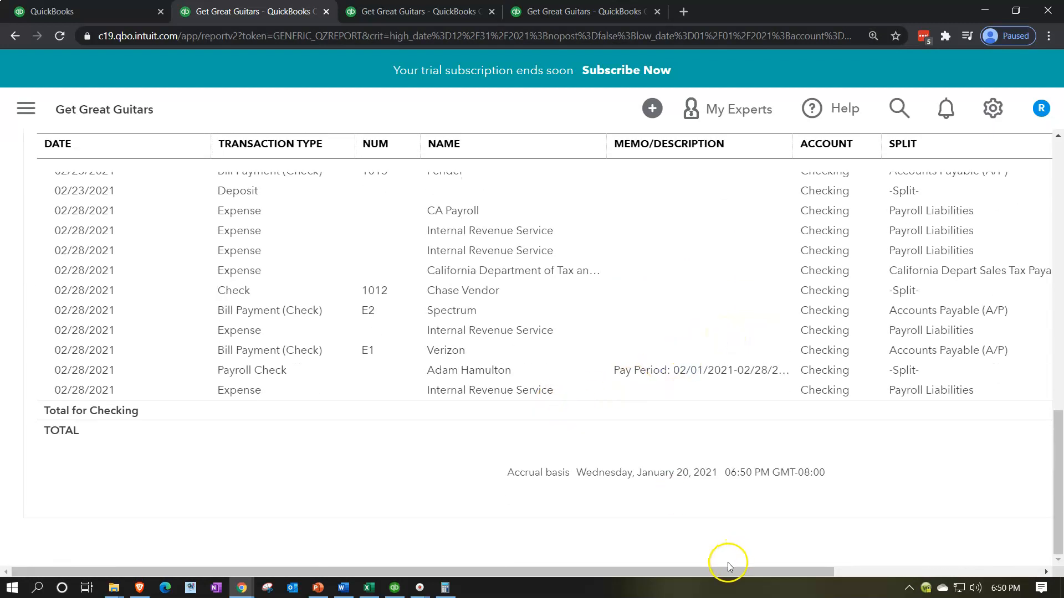
{"action": "left_click_drag", "start_coordinate": [734, 569], "coordinate": [863, 561]}
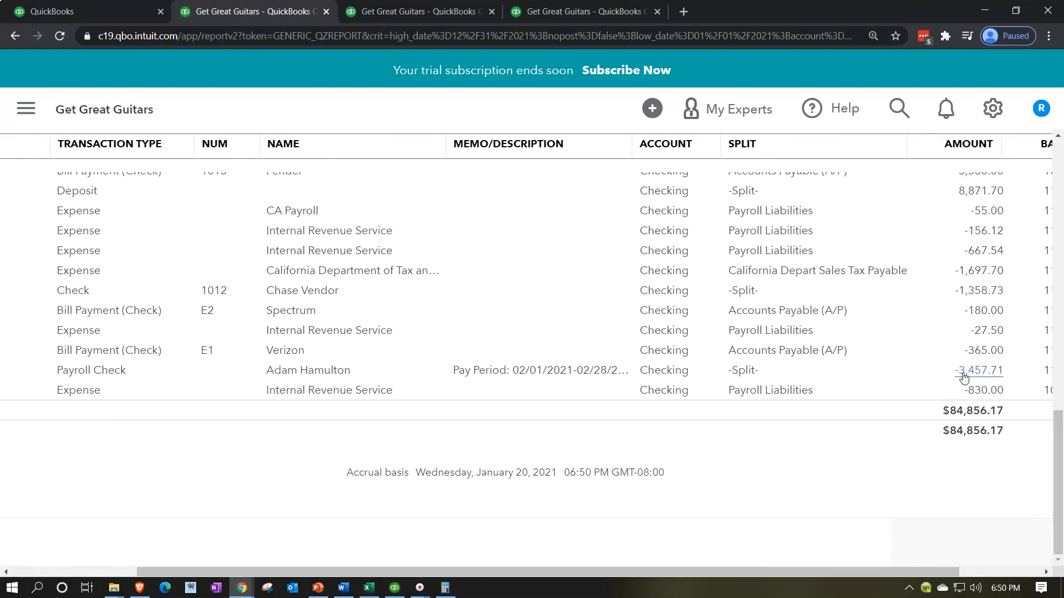
{"action": "left_click", "coordinate": [178, 434]}
{"action": "scroll", "coordinate": [185, 418], "scroll_direction": "up", "scroll_amount": 15}
{"action": "left_click", "coordinate": [118, 201]}
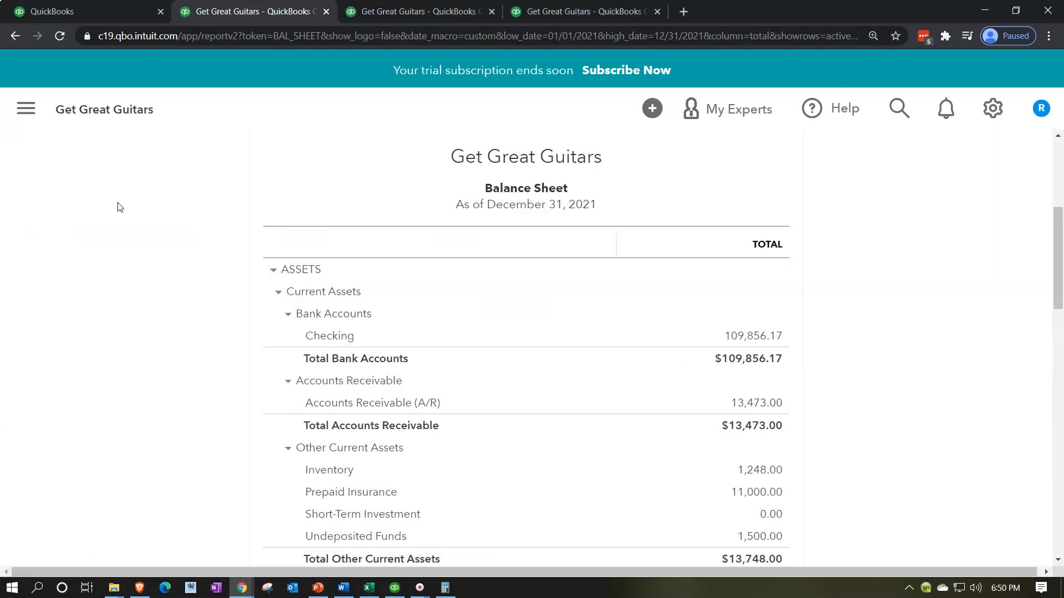
Step: Rerun the January - December 2021 Profit and Loss report and locate the Payroll Expenses accounts
{"action": "left_click", "coordinate": [385, 26]}
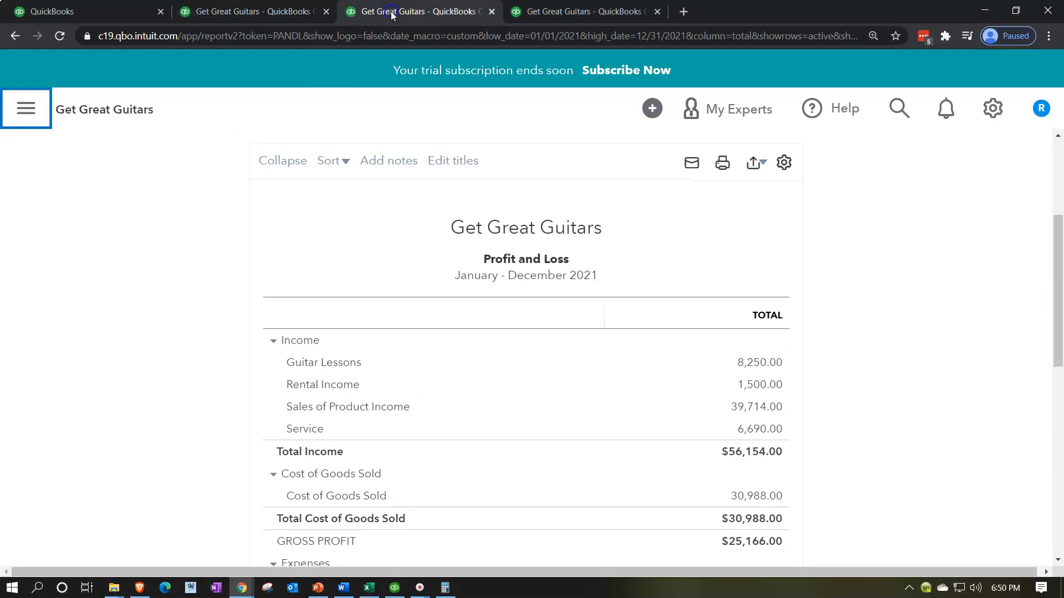
{"action": "scroll", "coordinate": [692, 450], "scroll_direction": "up", "scroll_amount": 2}
{"action": "scroll", "coordinate": [706, 445], "scroll_direction": "up", "scroll_amount": 2}
{"action": "left_click", "coordinate": [773, 292]}
{"action": "scroll", "coordinate": [735, 308], "scroll_direction": "down", "scroll_amount": 3}
{"action": "scroll", "coordinate": [195, 418], "scroll_direction": "down", "scroll_amount": 5}
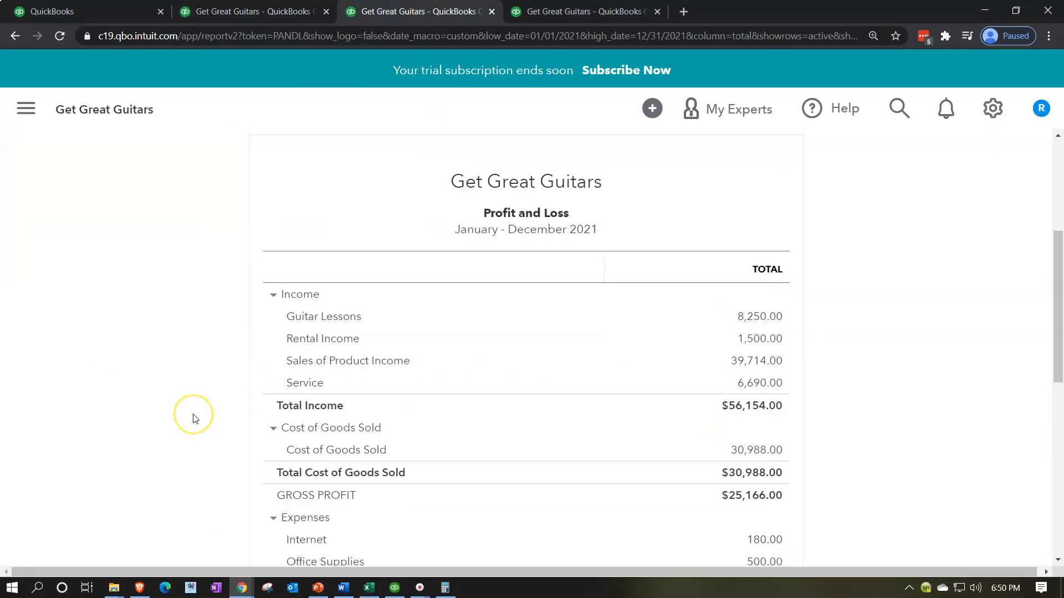
{"action": "scroll", "coordinate": [195, 419], "scroll_direction": "down", "scroll_amount": 1}
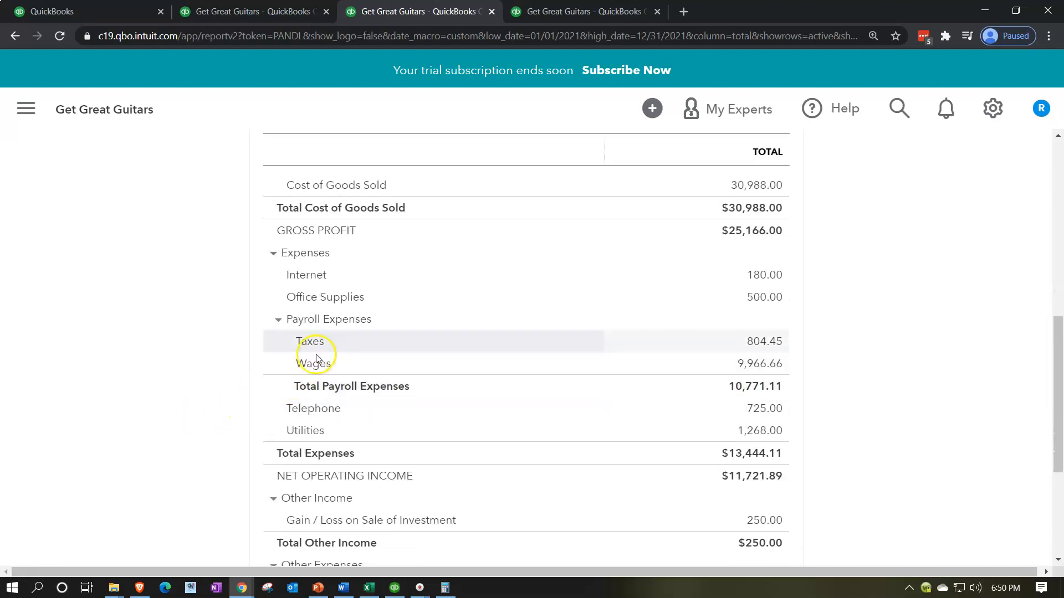
Step: Open the transaction detail behind the Wages payroll expense and examine the entries with their amounts and balances
{"action": "left_click", "coordinate": [751, 364]}
{"action": "scroll", "coordinate": [754, 371], "scroll_direction": "down", "scroll_amount": 3}
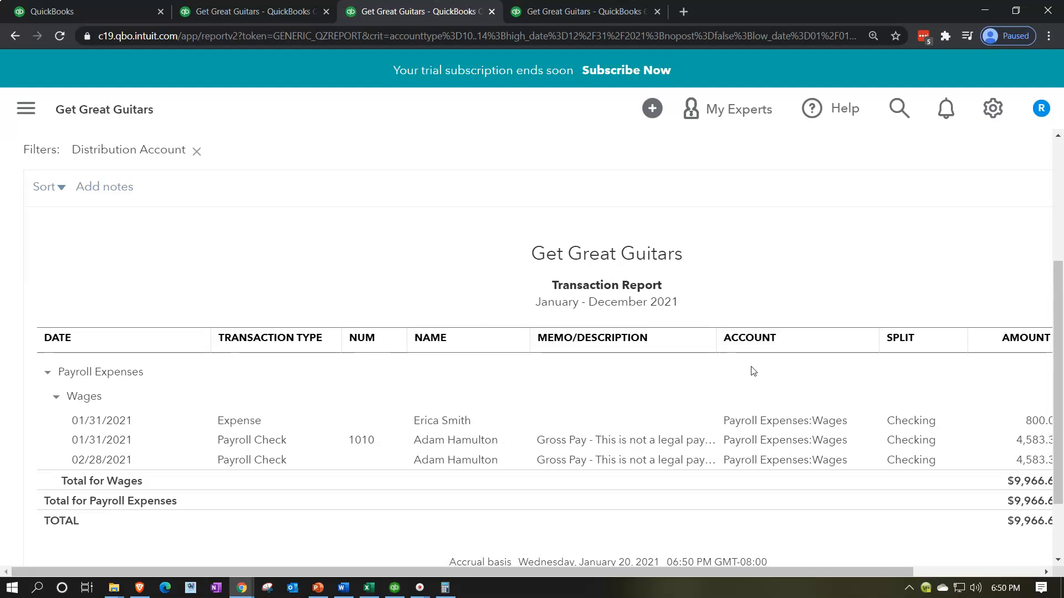
{"action": "key", "text": "ctrl+minus"}
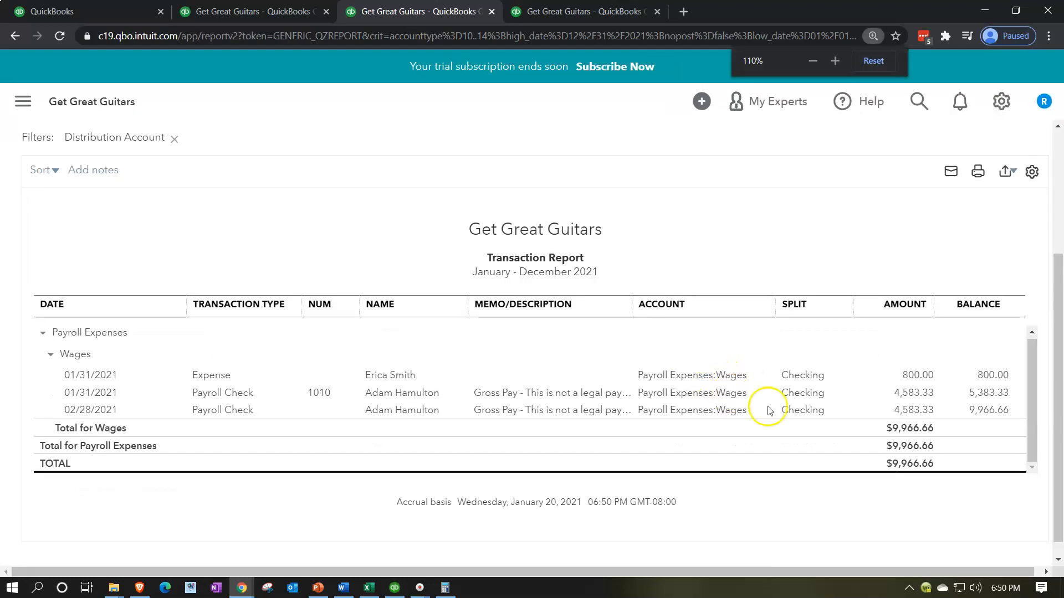
Step: Check the 02/28/2021 payroll check amount in the Wages transactions and return to the Profit and Loss report
{"action": "left_click", "coordinate": [897, 415]}
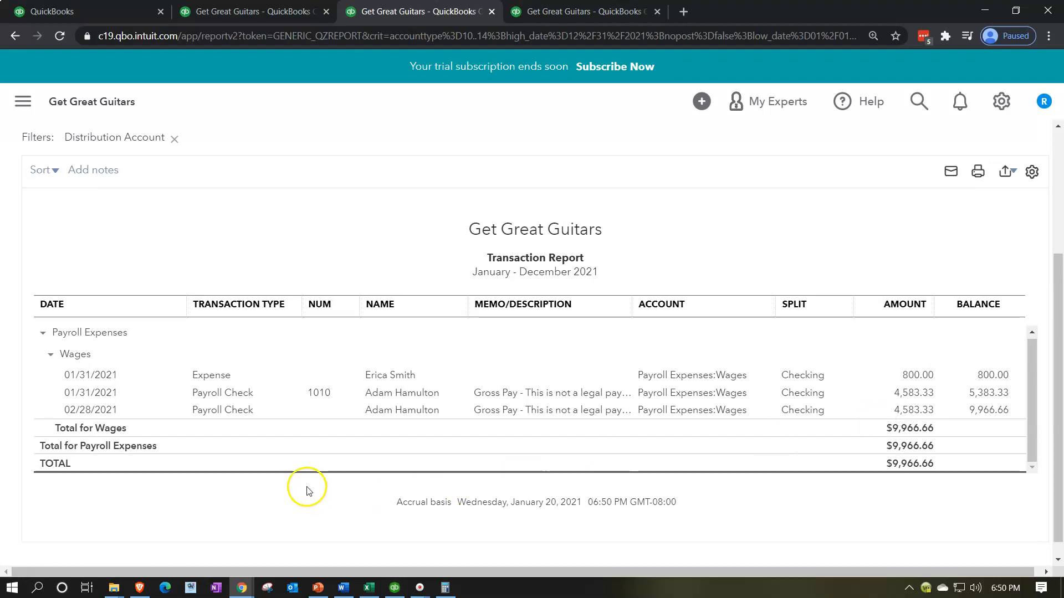
{"action": "scroll", "coordinate": [306, 491], "scroll_direction": "up", "scroll_amount": 4}
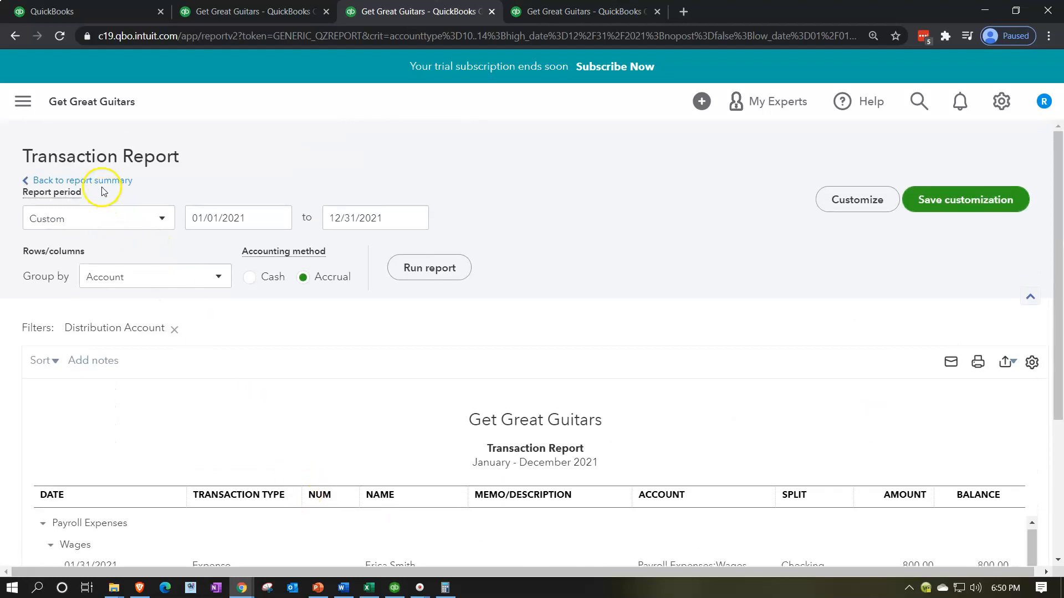
{"action": "left_click", "coordinate": [102, 187]}
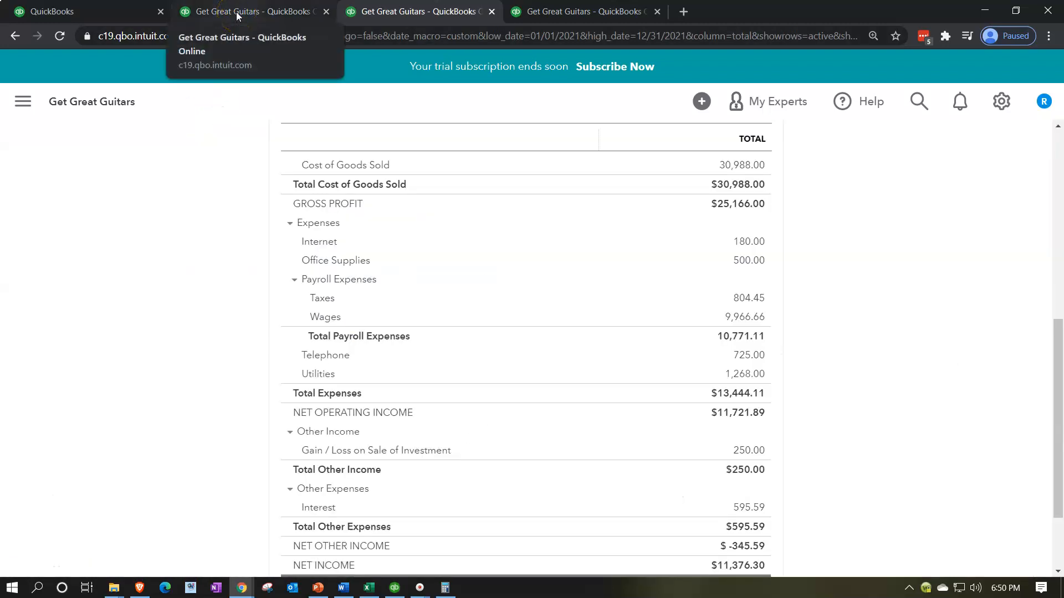
Step: From the Balance Sheet's Federal Taxes (941/944) payroll liability, open the 02/28/2021 payroll check and view its pay and employee taxes
{"action": "left_click", "coordinate": [237, 16]}
{"action": "scroll", "coordinate": [277, 377], "scroll_direction": "down", "scroll_amount": 3}
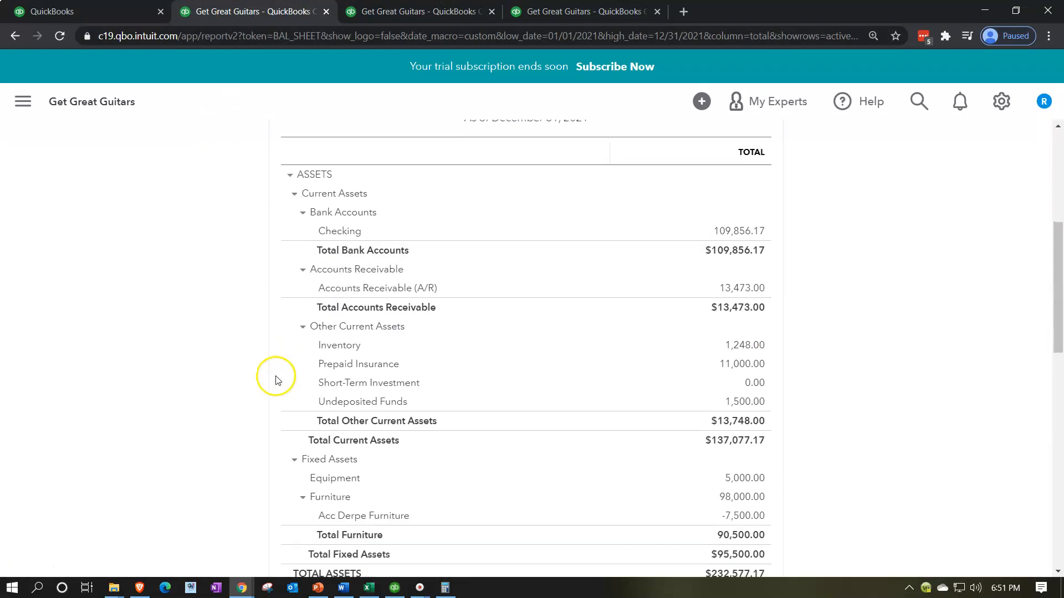
{"action": "scroll", "coordinate": [277, 380], "scroll_direction": "down", "scroll_amount": 6}
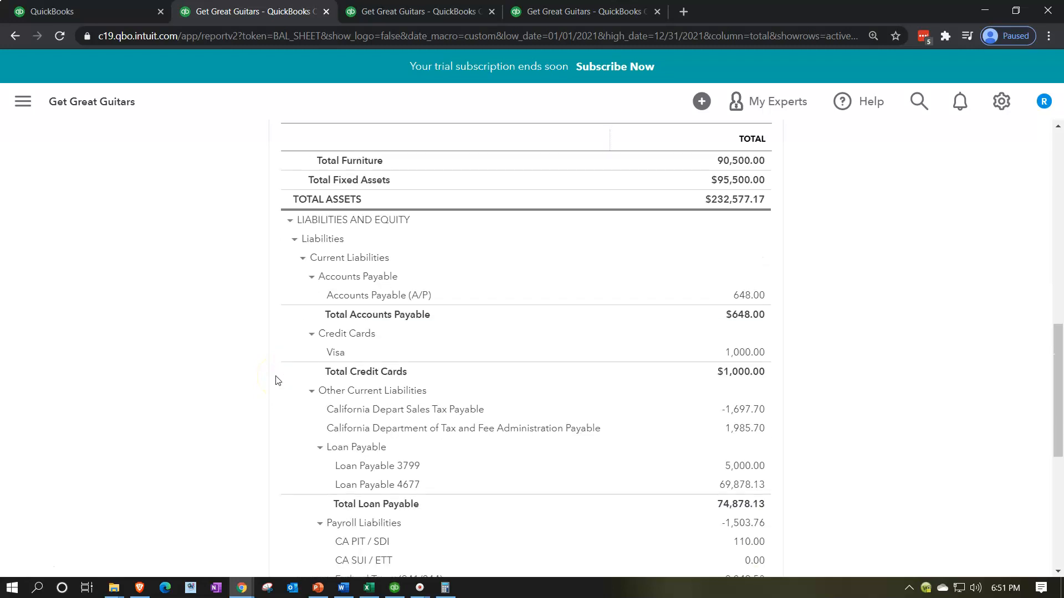
{"action": "scroll", "coordinate": [277, 380], "scroll_direction": "down", "scroll_amount": 3}
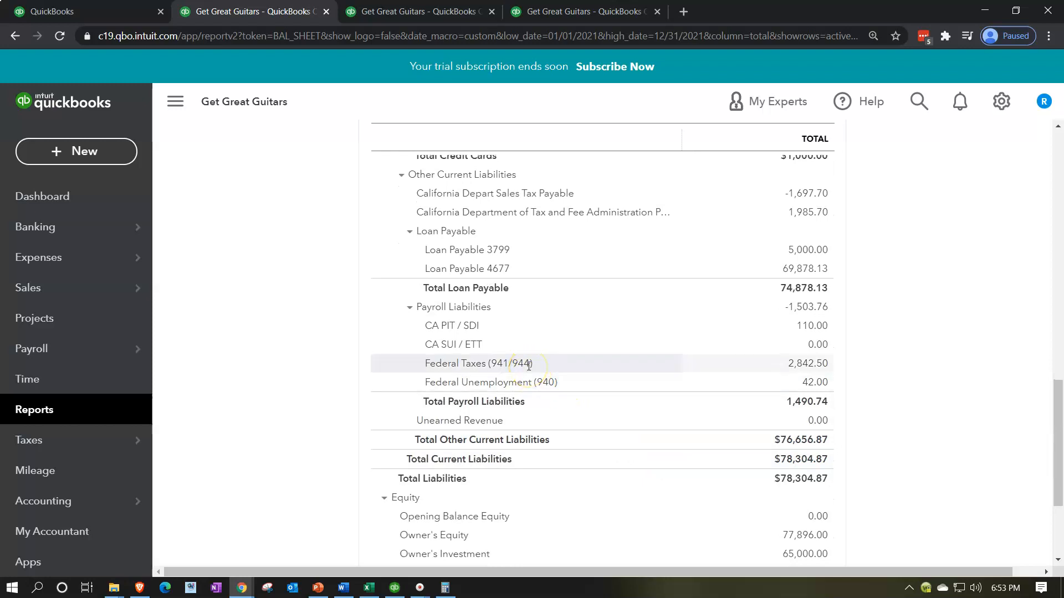
{"action": "left_click", "coordinate": [534, 369]}
{"action": "left_click", "coordinate": [804, 364]}
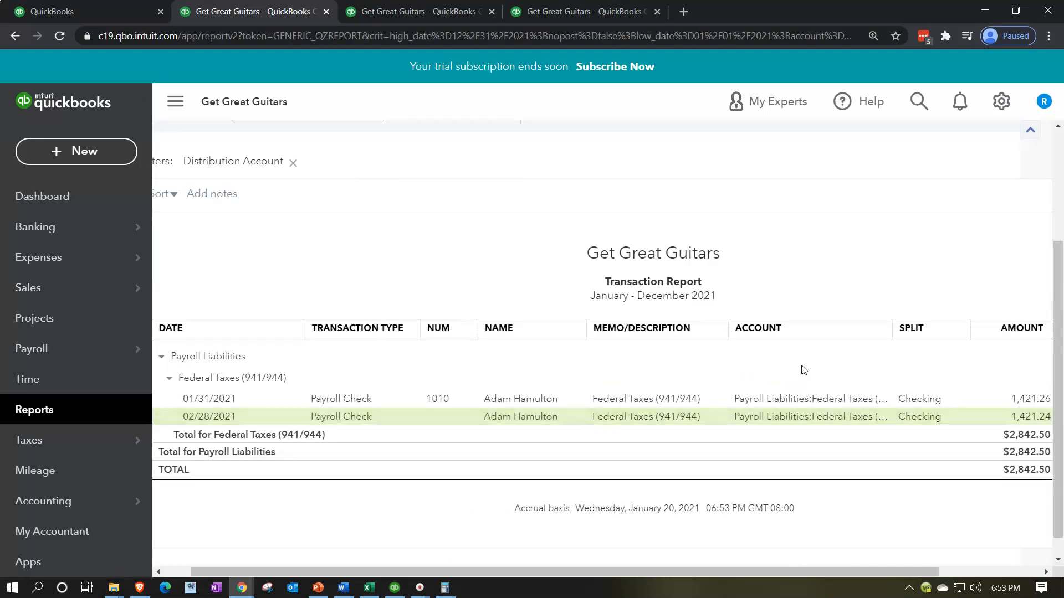
{"action": "left_click", "coordinate": [1023, 419]}
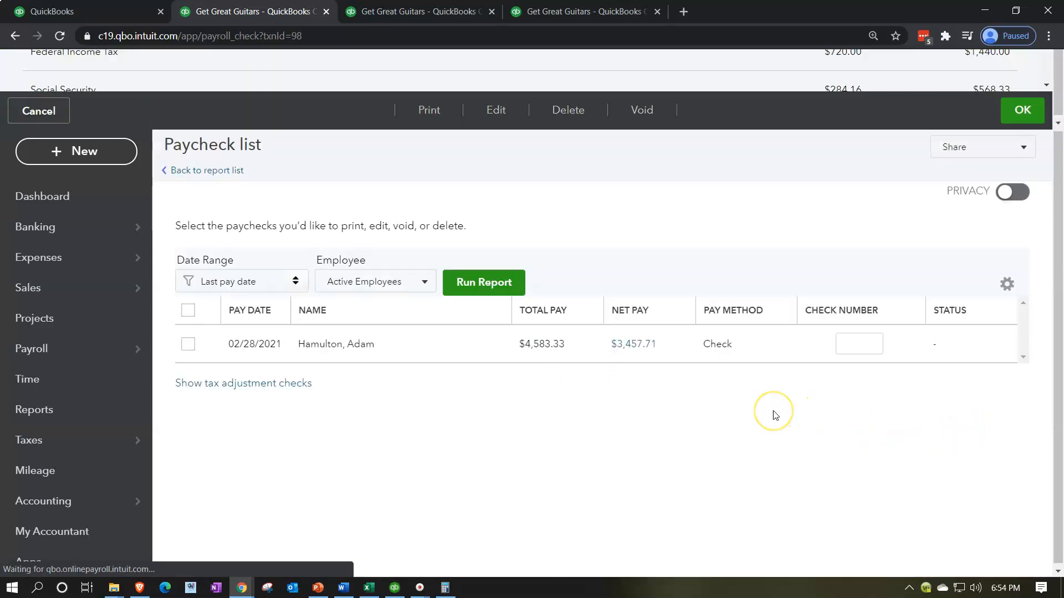
{"action": "scroll", "coordinate": [774, 416], "scroll_direction": "down", "scroll_amount": 4}
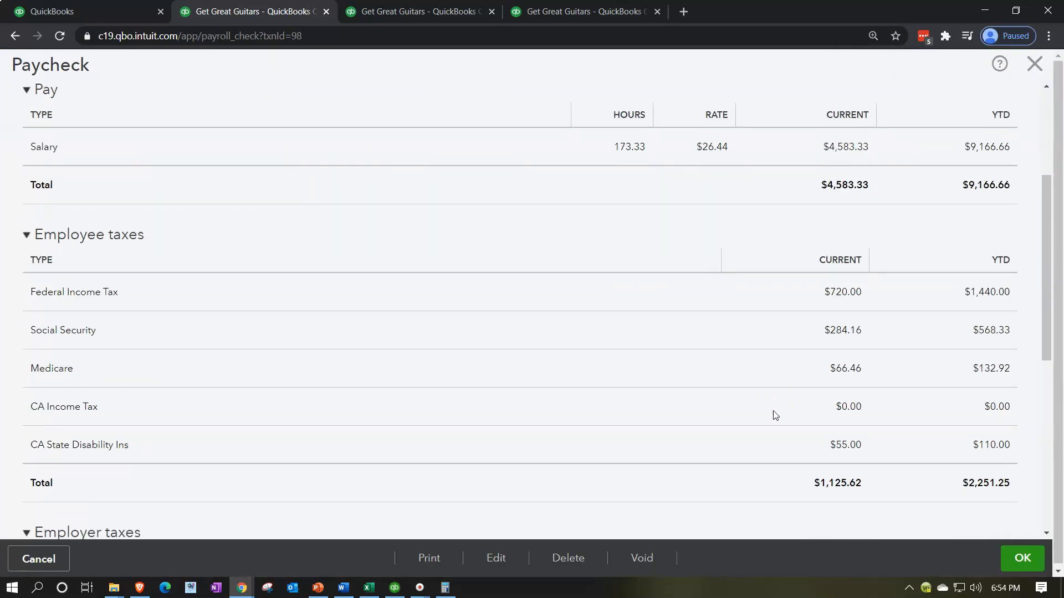
Step: In the calculator, add the paycheck's employee federal income tax of 720, Social Security of 284.16 and Medicare of 66.46
{"action": "left_click_drag", "start_coordinate": [651, 0], "coordinate": [538, 291]}
{"action": "left_click", "coordinate": [538, 333]}
{"action": "type", "text": "75"}
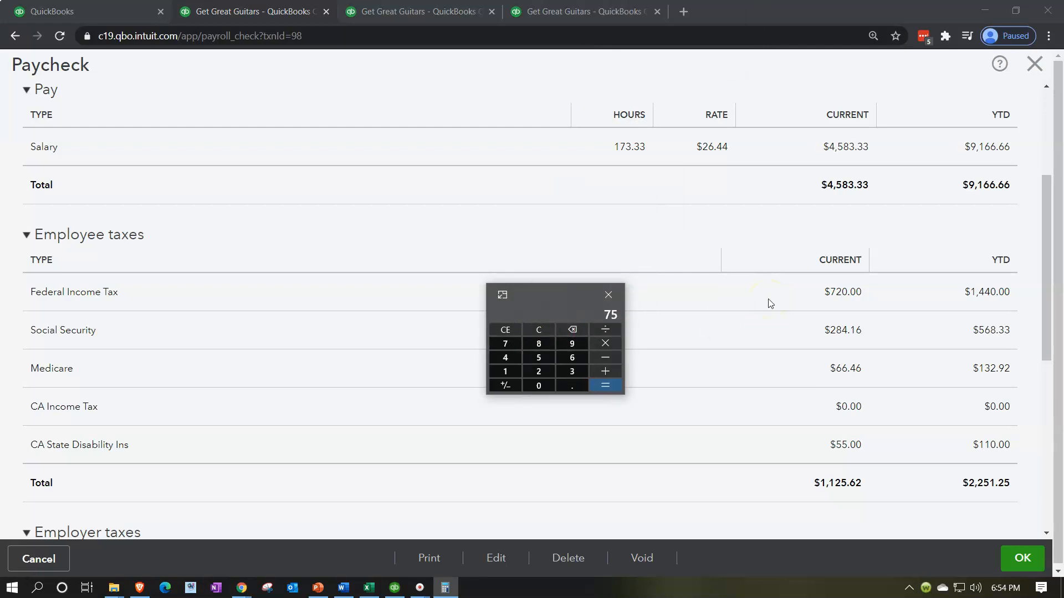
{"action": "key", "text": "BackSpace"}
{"action": "type", "text": "20"}
{"action": "left_click", "coordinate": [791, 339]}
{"action": "type", "text": "284.16"}
{"action": "key", "text": "plus"}
{"action": "type", "text": "66.46"}
Step: Add the employer Social Security of 284.16 and employer Medicare of 66.46 to the running sum and total it
{"action": "scroll", "coordinate": [793, 342], "scroll_direction": "down", "scroll_amount": 5}
{"action": "scroll", "coordinate": [793, 342], "scroll_direction": "down", "scroll_amount": 1}
{"action": "key", "text": "plus"}
{"action": "left_click", "coordinate": [434, 275]}
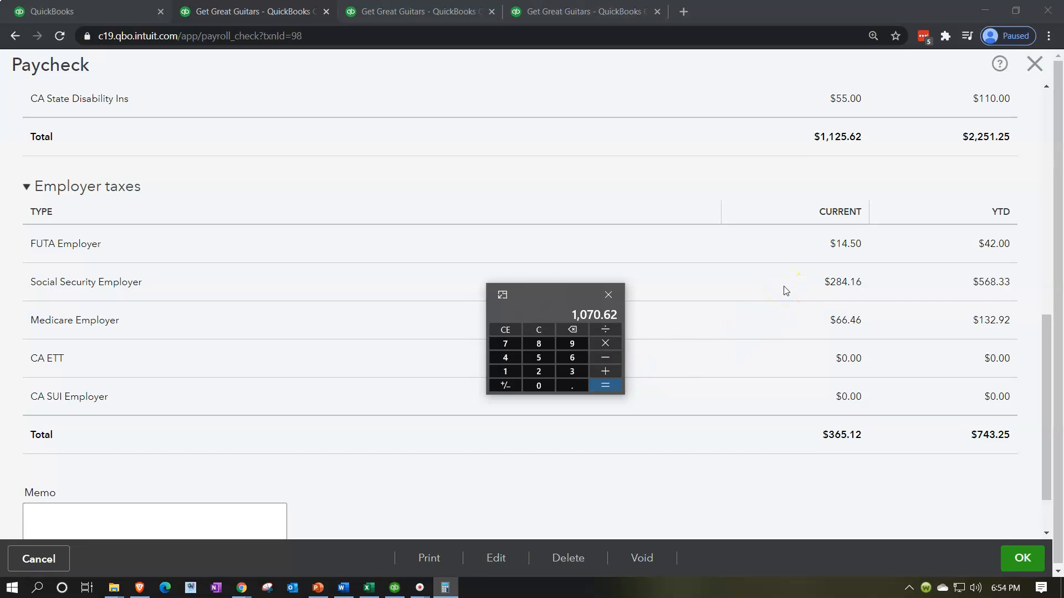
{"action": "type", "text": "284.16664"}
{"action": "key", "text": "BackSpace"}
{"action": "key", "text": "BackSpace"}
{"action": "key", "text": "BackSpace"}
{"action": "key", "text": "plus"}
{"action": "type", "text": "66.46"}
{"action": "key", "text": "Return"}
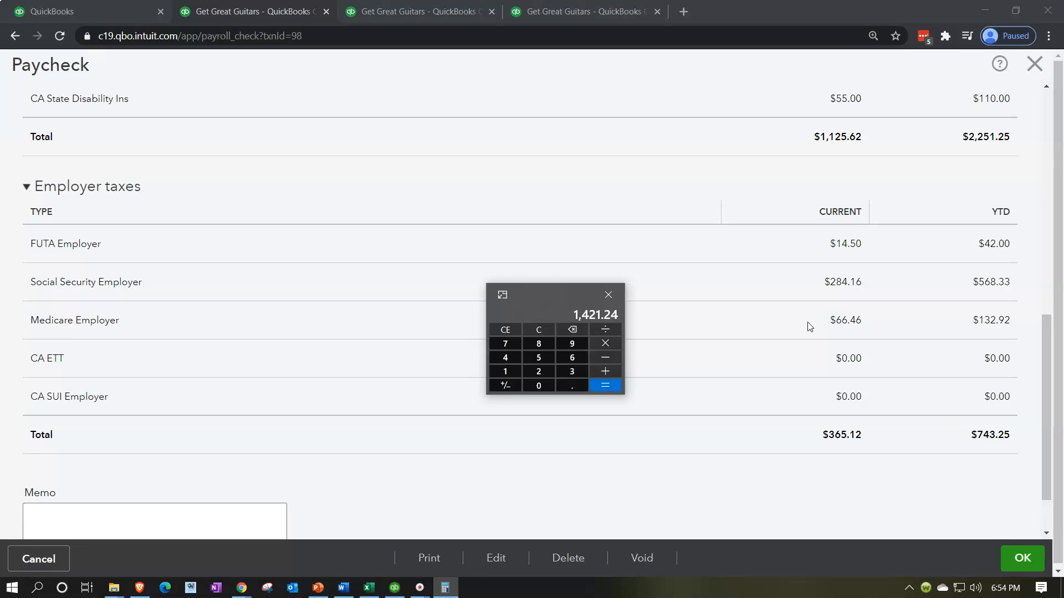
Step: Move the calculator out of view, close the paycheck, and reopen the Balance Sheet report
{"action": "left_click_drag", "start_coordinate": [562, 295], "coordinate": [595, 0]}
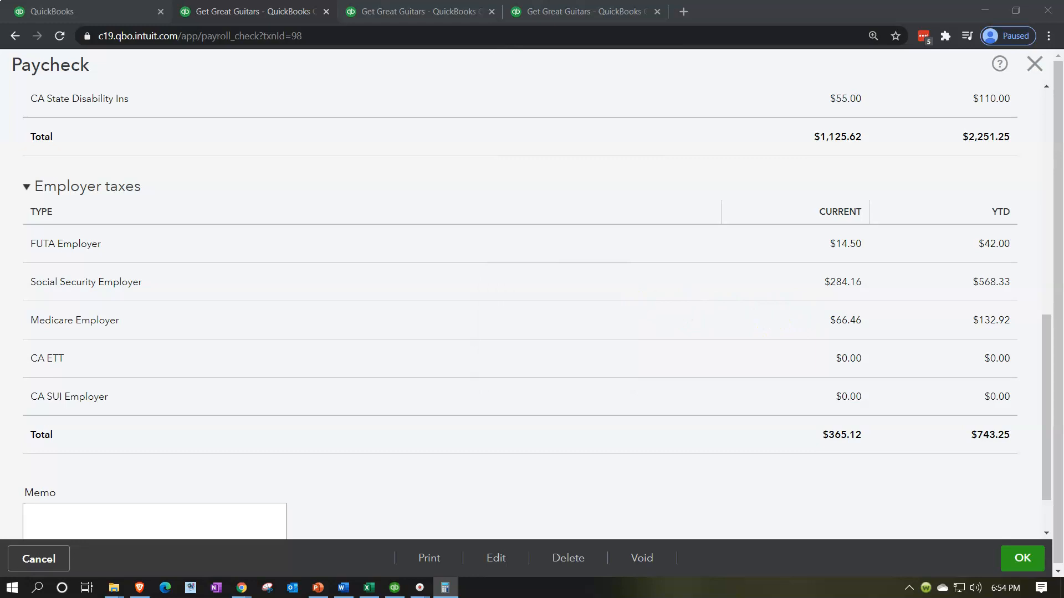
{"action": "scroll", "coordinate": [380, 266], "scroll_direction": "up", "scroll_amount": 10}
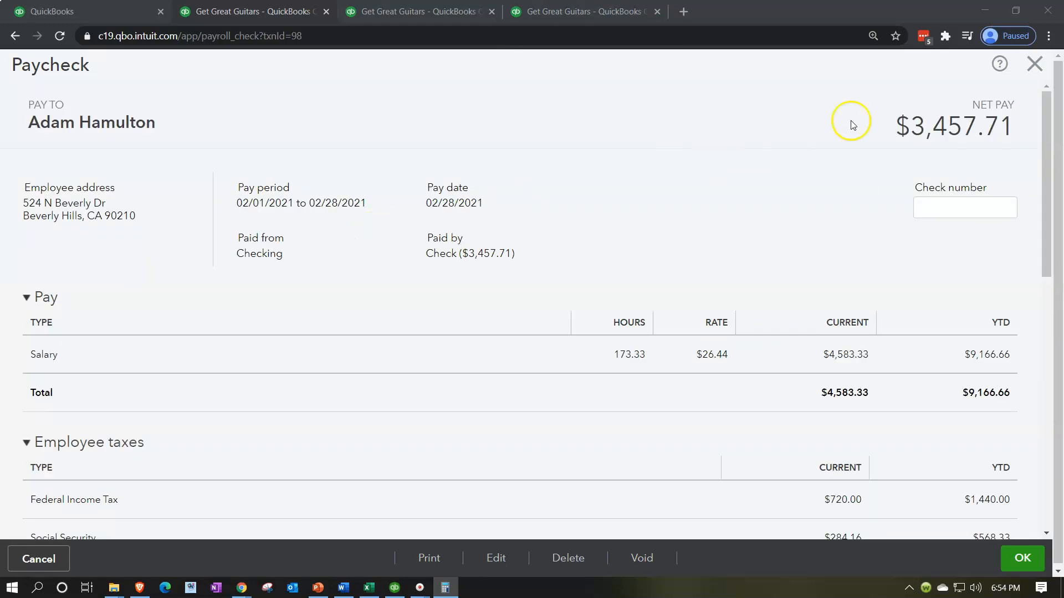
{"action": "left_click", "coordinate": [1033, 64]}
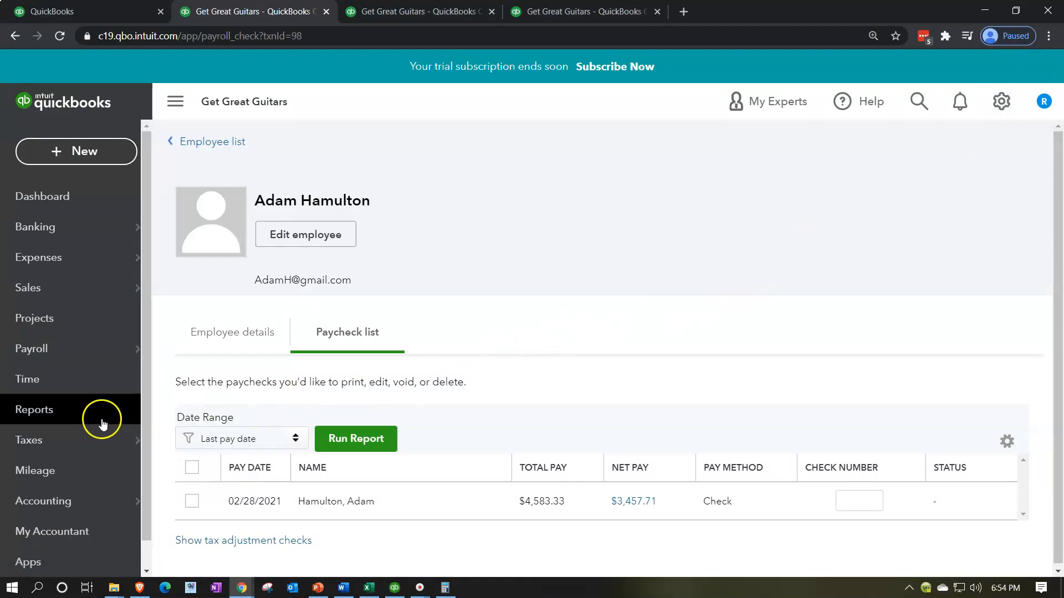
{"action": "left_click", "coordinate": [64, 415]}
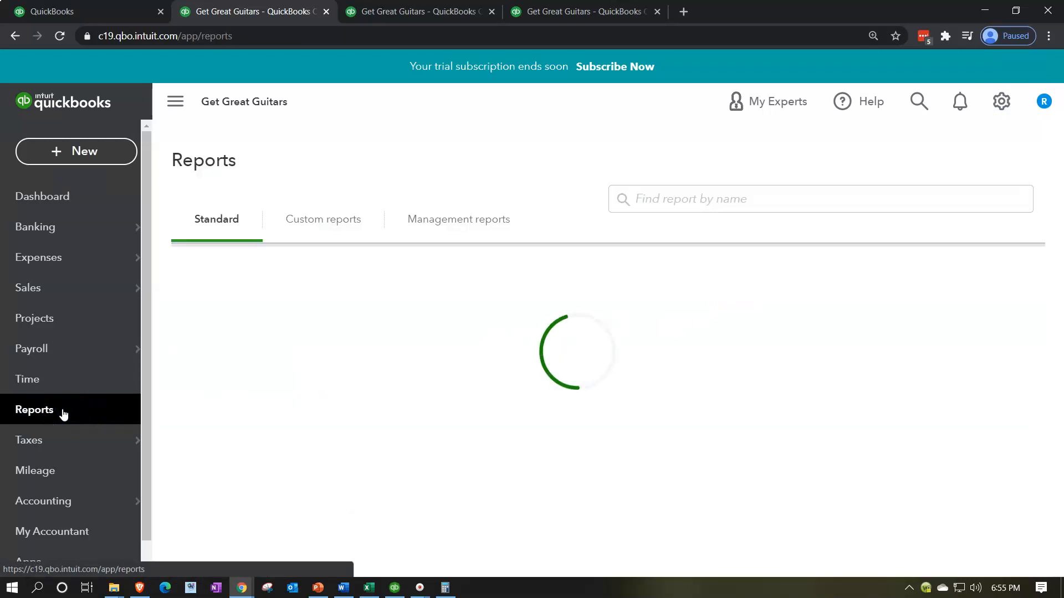
{"action": "left_click", "coordinate": [267, 363]}
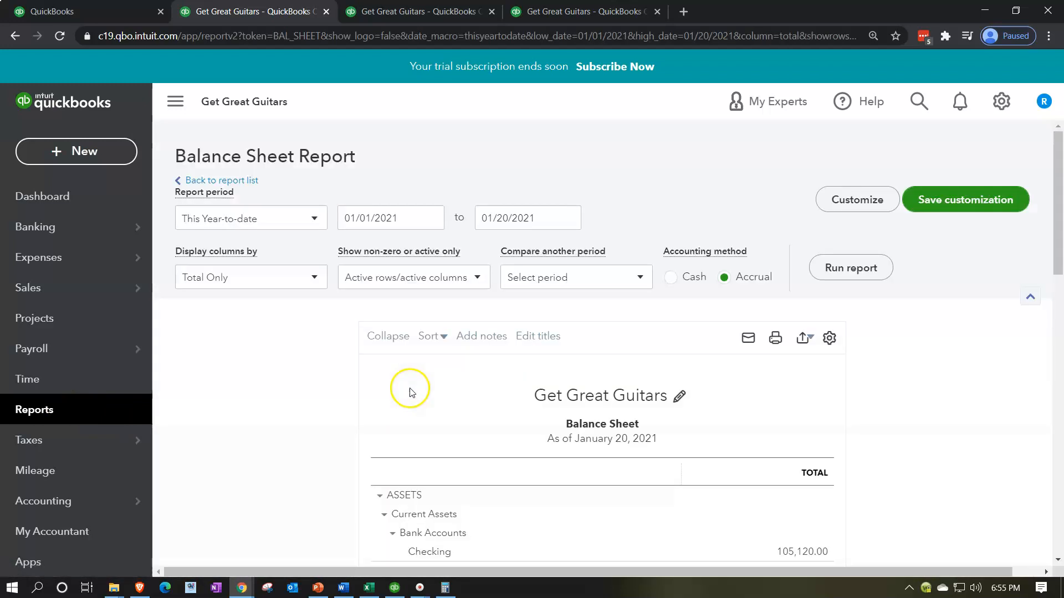
Step: Set the Balance Sheet's end date to 12/31/2021 and run the report
{"action": "scroll", "coordinate": [410, 390], "scroll_direction": "down", "scroll_amount": 8}
{"action": "scroll", "coordinate": [487, 332], "scroll_direction": "up", "scroll_amount": 7}
{"action": "left_click", "coordinate": [530, 148]}
{"action": "scroll", "coordinate": [422, 119], "scroll_direction": "up", "scroll_amount": 1}
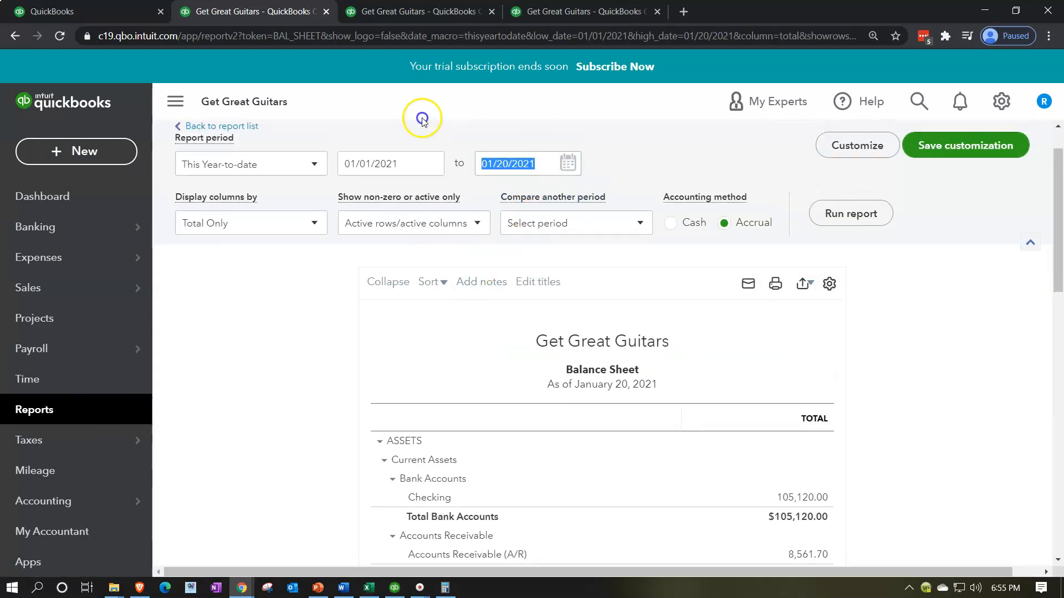
{"action": "type", "text": "123121"}
{"action": "key", "text": "Tab"}
{"action": "left_click", "coordinate": [844, 253]}
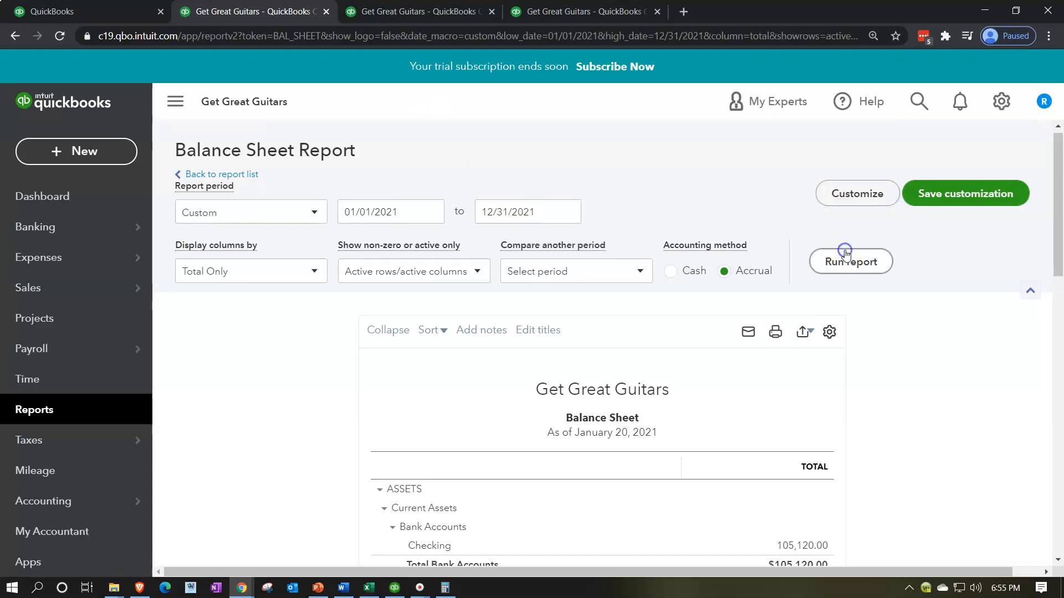
Step: Hide the navigation menu, enlarge the Balance Sheet to 125%, and open the transactions behind the Federal Taxes (941/944) liability
{"action": "left_click", "coordinate": [166, 100]}
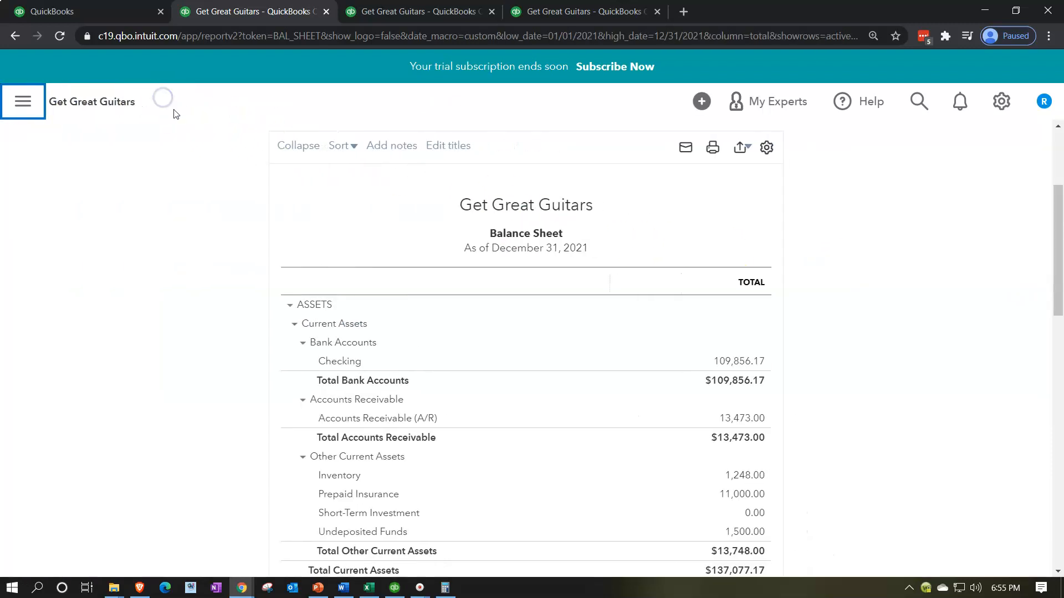
{"action": "key", "text": "ctrl+plus"}
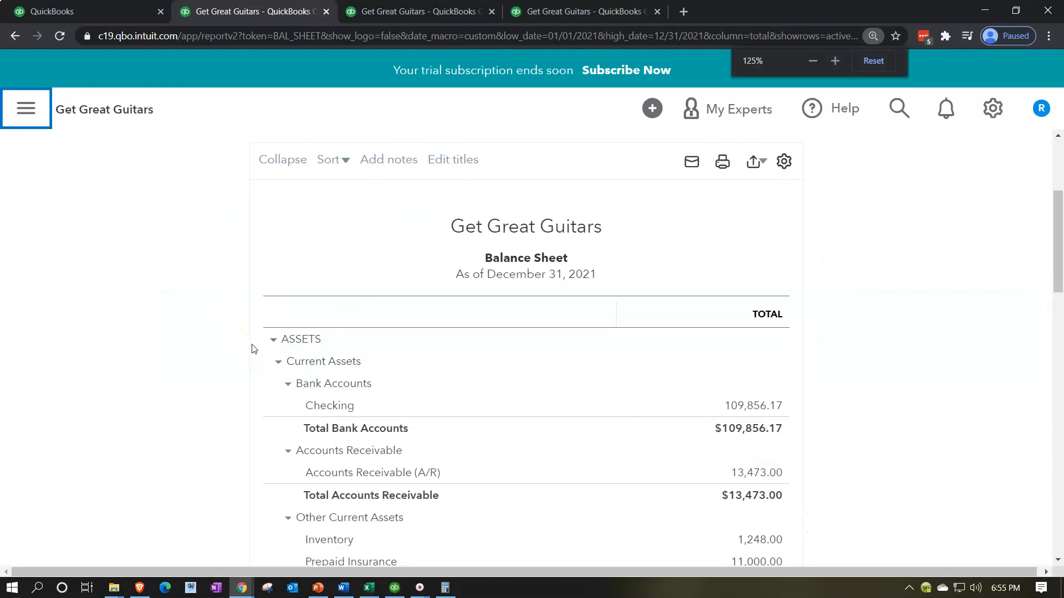
{"action": "scroll", "coordinate": [252, 348], "scroll_direction": "down", "scroll_amount": 6}
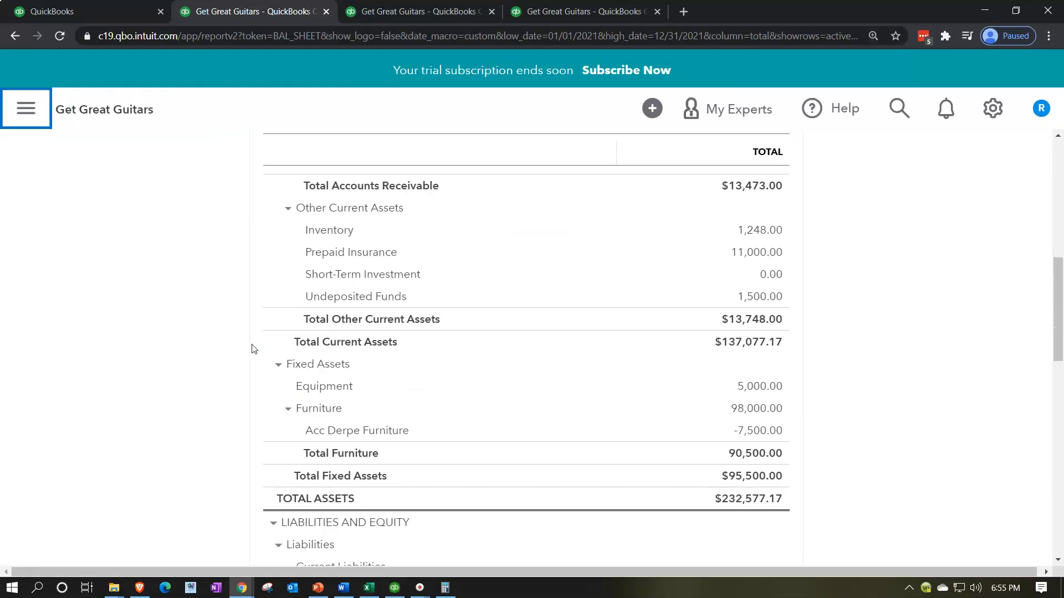
{"action": "scroll", "coordinate": [253, 349], "scroll_direction": "down", "scroll_amount": 6}
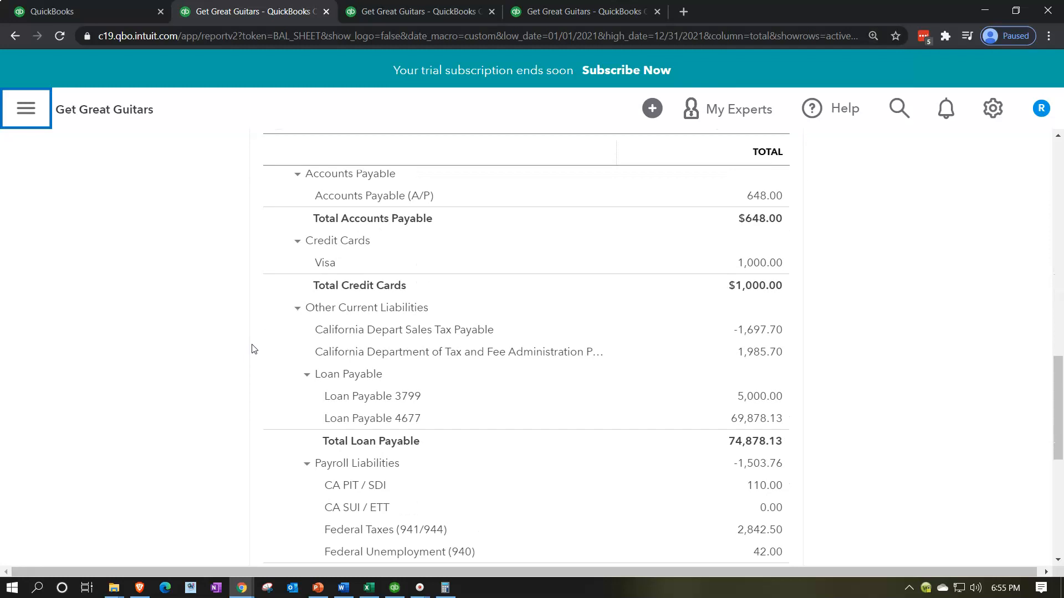
{"action": "scroll", "coordinate": [252, 349], "scroll_direction": "down", "scroll_amount": 1}
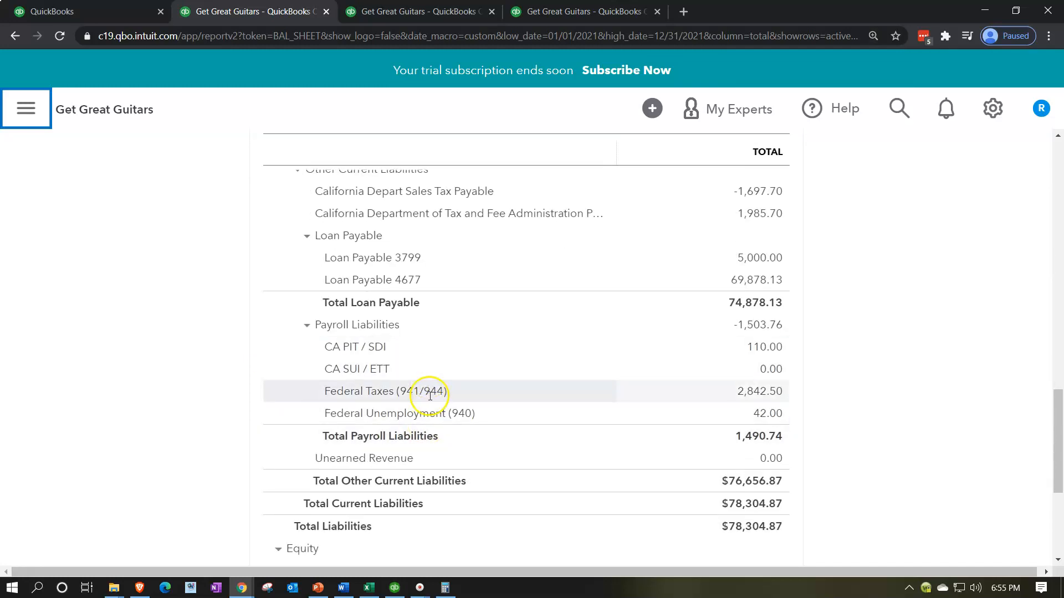
{"action": "left_click", "coordinate": [745, 392]}
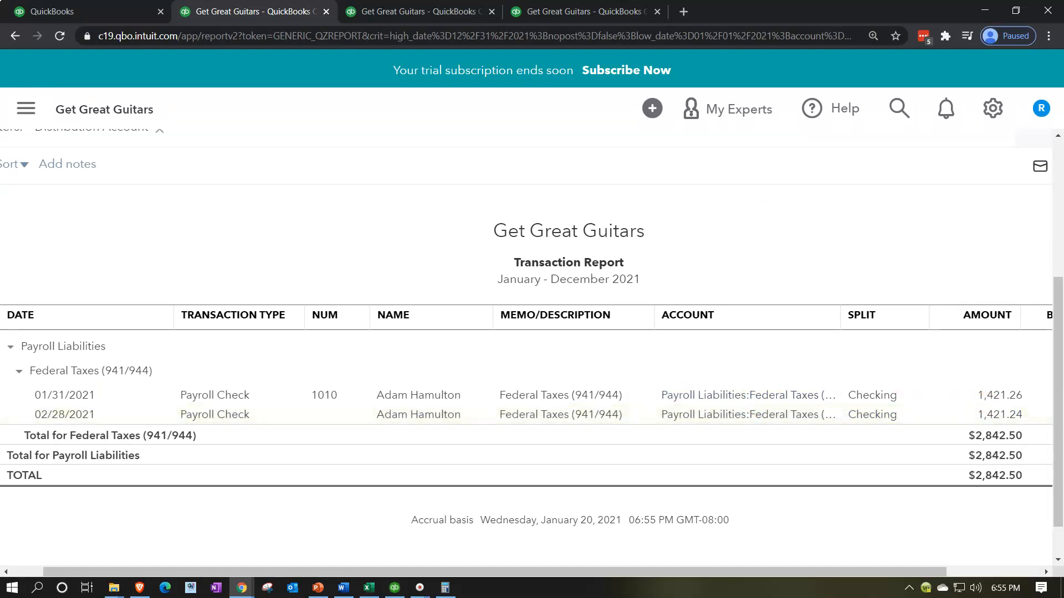
Step: Compare the 02/28/2021 federal tax entry with the calculator total and return to the Balance Sheet
{"action": "left_click_drag", "start_coordinate": [571, 0], "coordinate": [651, 0]}
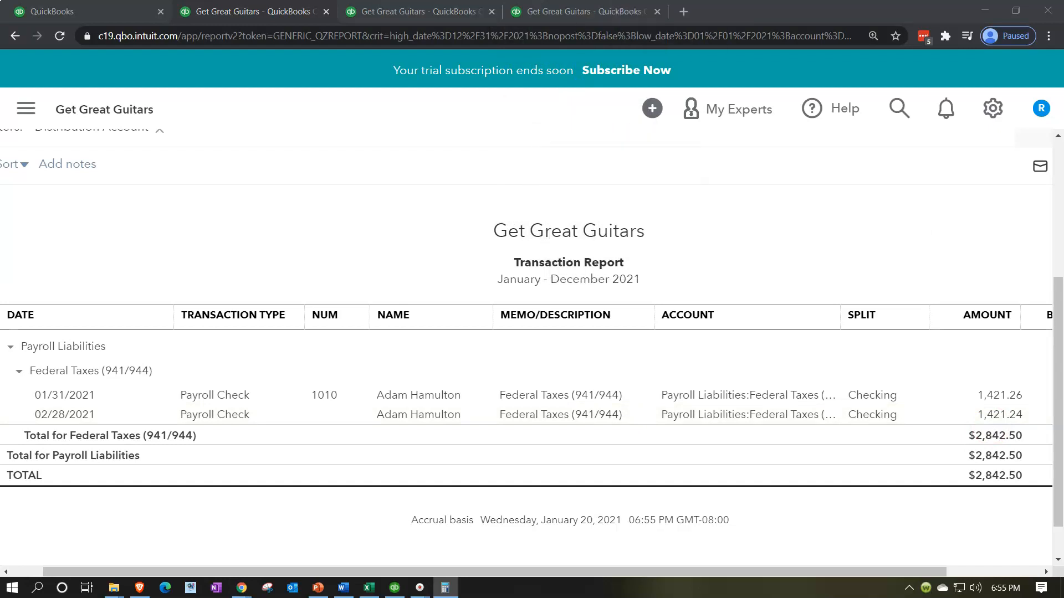
{"action": "scroll", "coordinate": [190, 255], "scroll_direction": "up", "scroll_amount": 5}
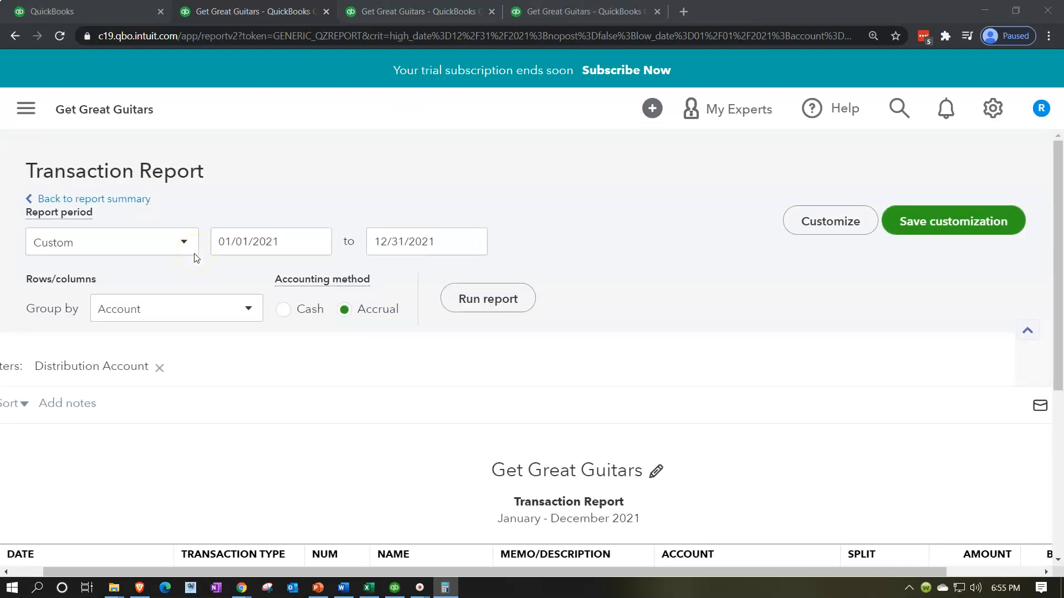
{"action": "left_click", "coordinate": [130, 204]}
{"action": "scroll", "coordinate": [128, 207], "scroll_direction": "down", "scroll_amount": 10}
{"action": "scroll", "coordinate": [211, 381], "scroll_direction": "up", "scroll_amount": 4}
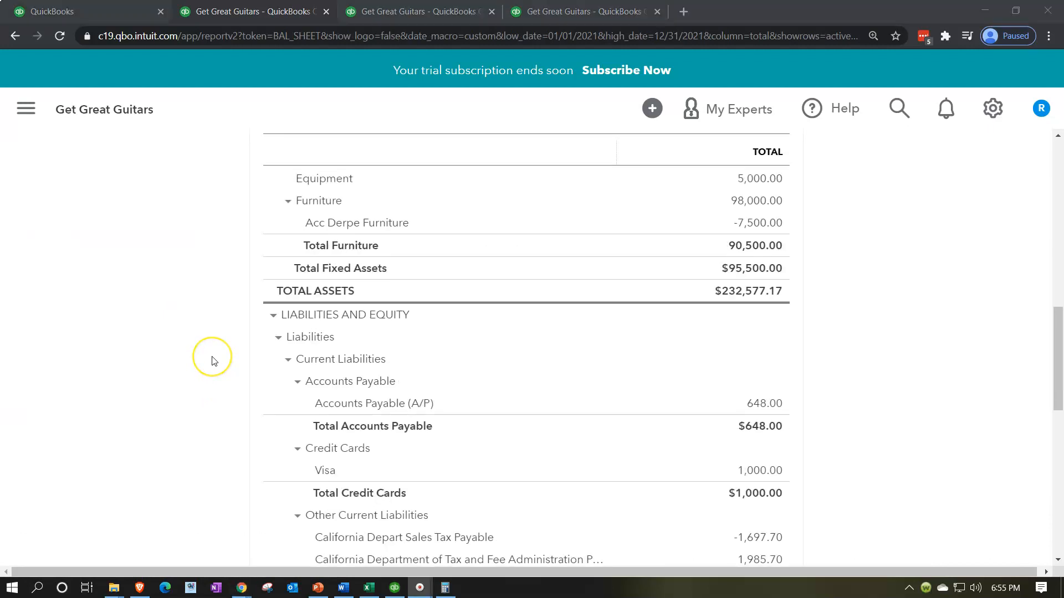
{"action": "scroll", "coordinate": [214, 377], "scroll_direction": "up", "scroll_amount": 1}
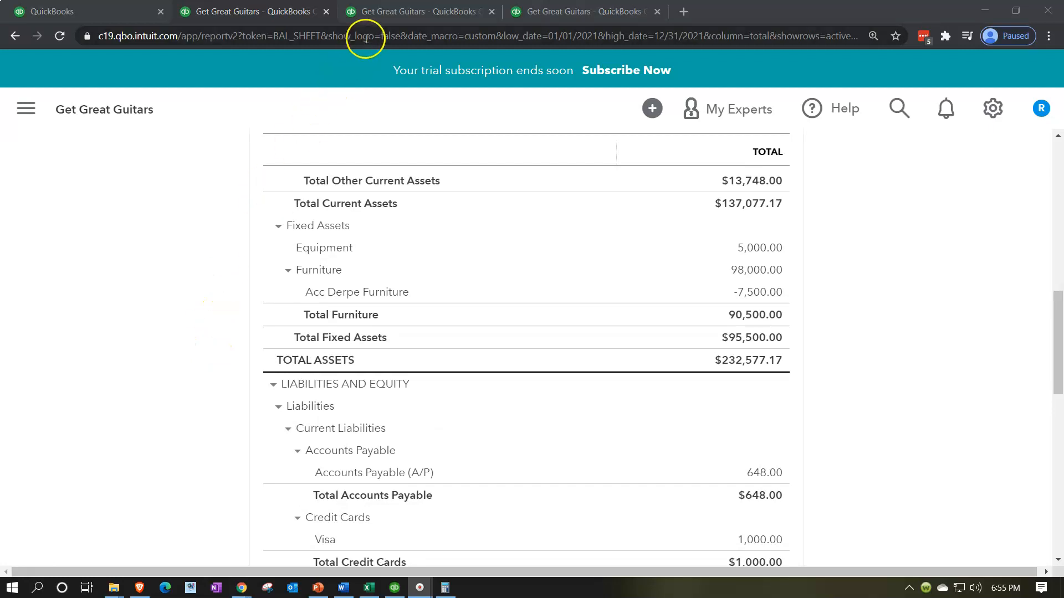
Step: Open the transactions behind the payroll Taxes expense on the Profit and Loss, examine the 02/28/2021 employer taxes, and return to the report
{"action": "left_click", "coordinate": [395, 15]}
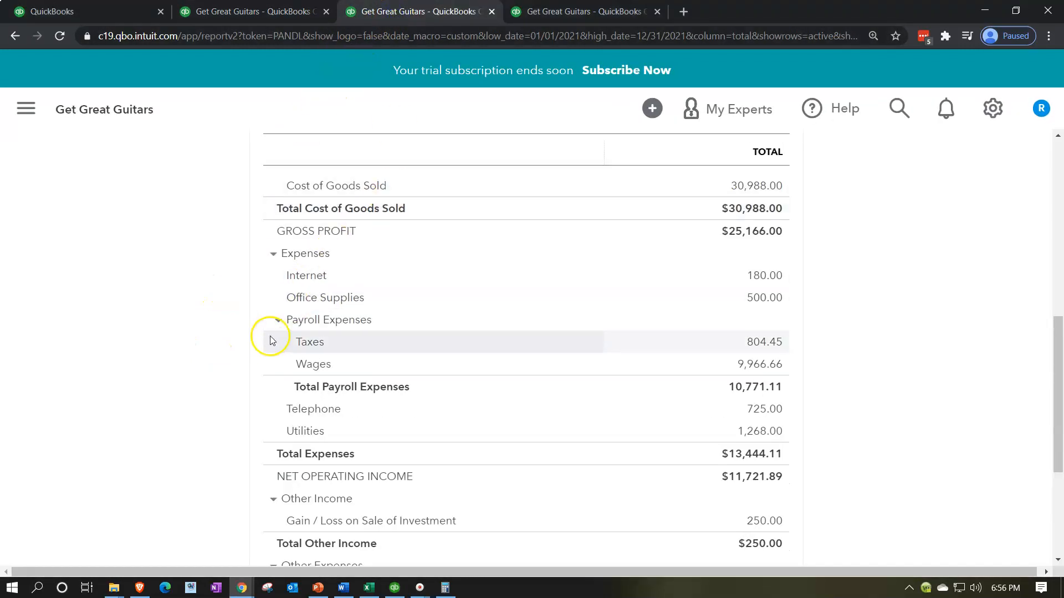
{"action": "scroll", "coordinate": [266, 341], "scroll_direction": "down", "scroll_amount": 4}
{"action": "scroll", "coordinate": [220, 387], "scroll_direction": "up", "scroll_amount": 3}
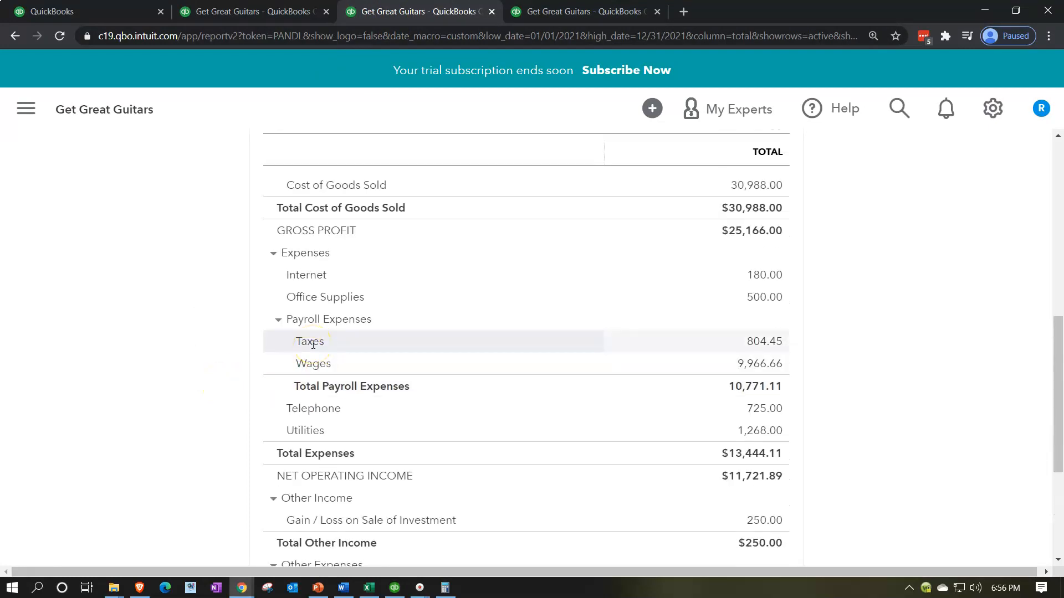
{"action": "left_click", "coordinate": [758, 343]}
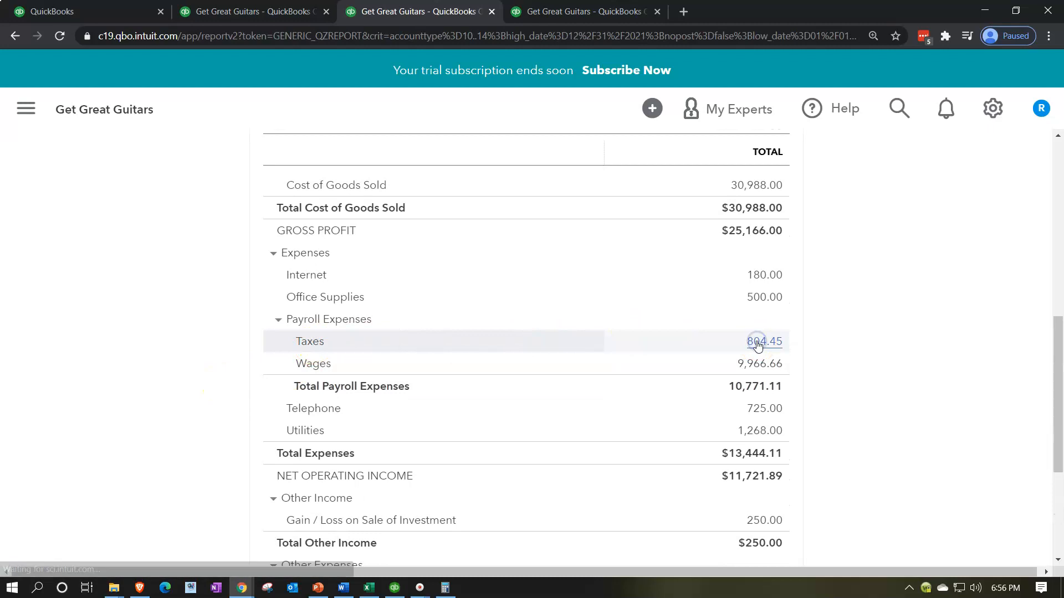
{"action": "scroll", "coordinate": [756, 347], "scroll_direction": "down", "scroll_amount": 3}
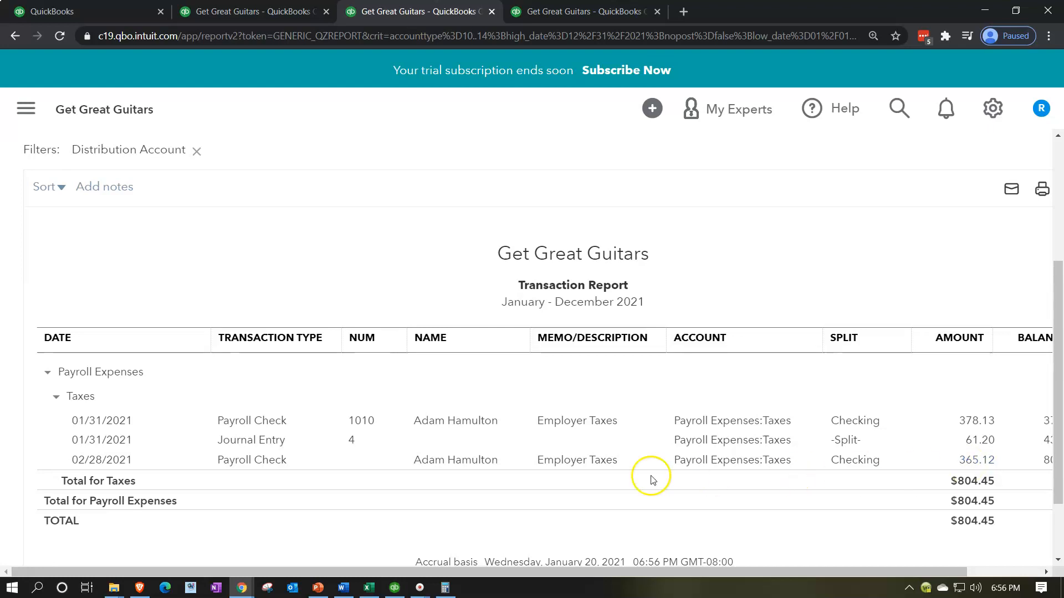
{"action": "scroll", "coordinate": [186, 432], "scroll_direction": "up", "scroll_amount": 4}
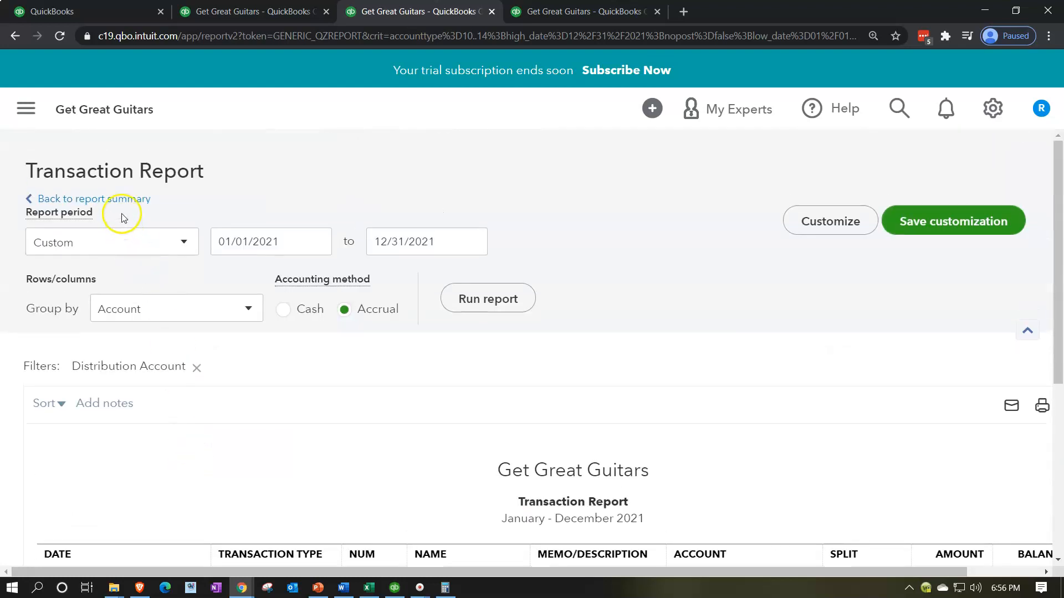
{"action": "left_click", "coordinate": [114, 199]}
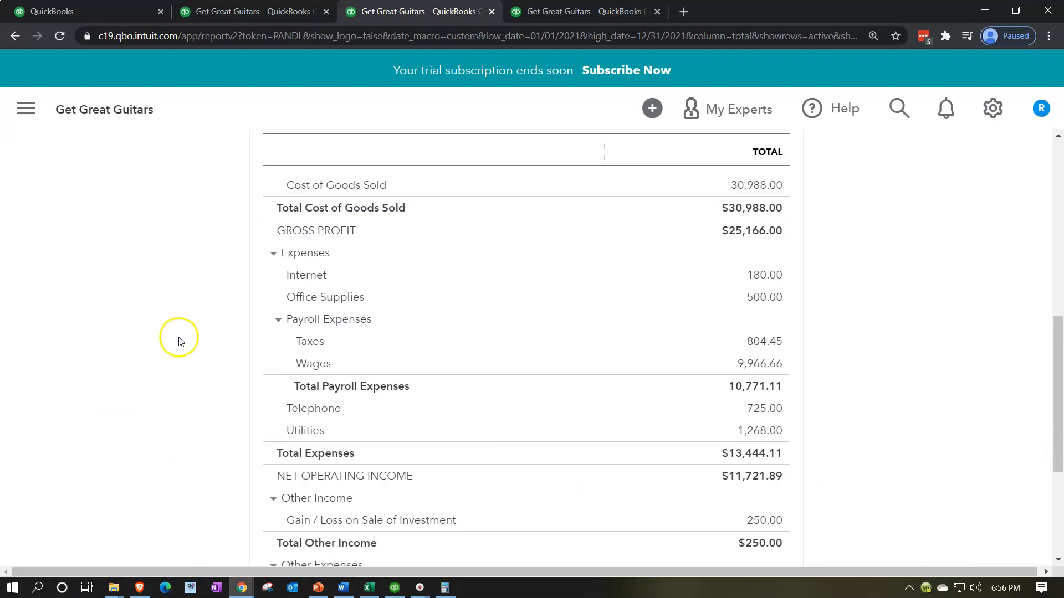
Step: Switch to the Payroll.xlsx workbook and examine the hourly employee's earnings, withholdings, net pay and employer tax formulas in row 6 of the 01/31 register
{"action": "left_click", "coordinate": [369, 589]}
{"action": "left_click", "coordinate": [332, 419]}
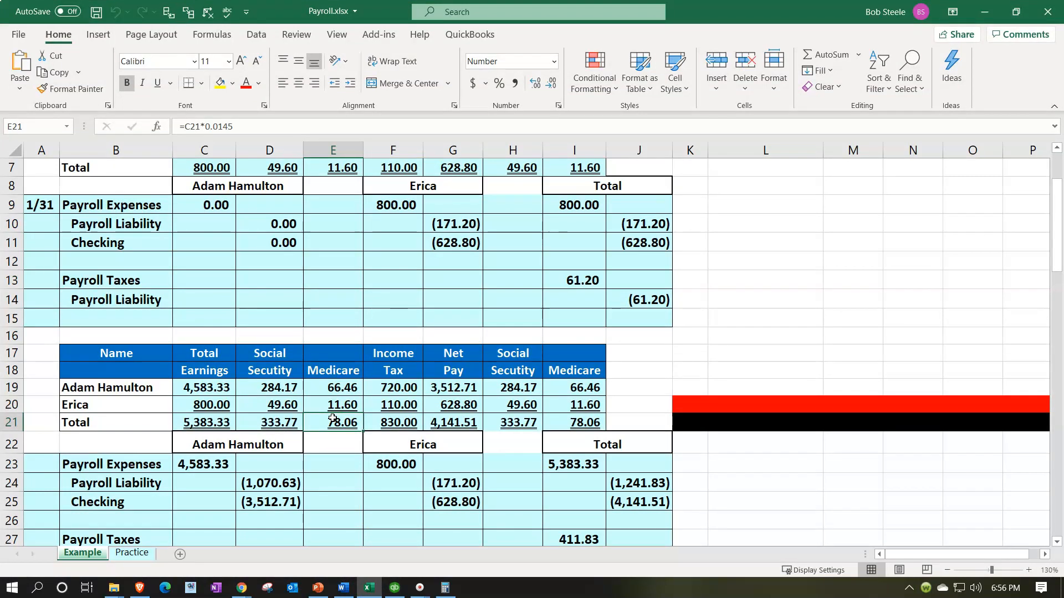
{"action": "scroll", "coordinate": [333, 419], "scroll_direction": "up", "scroll_amount": 2}
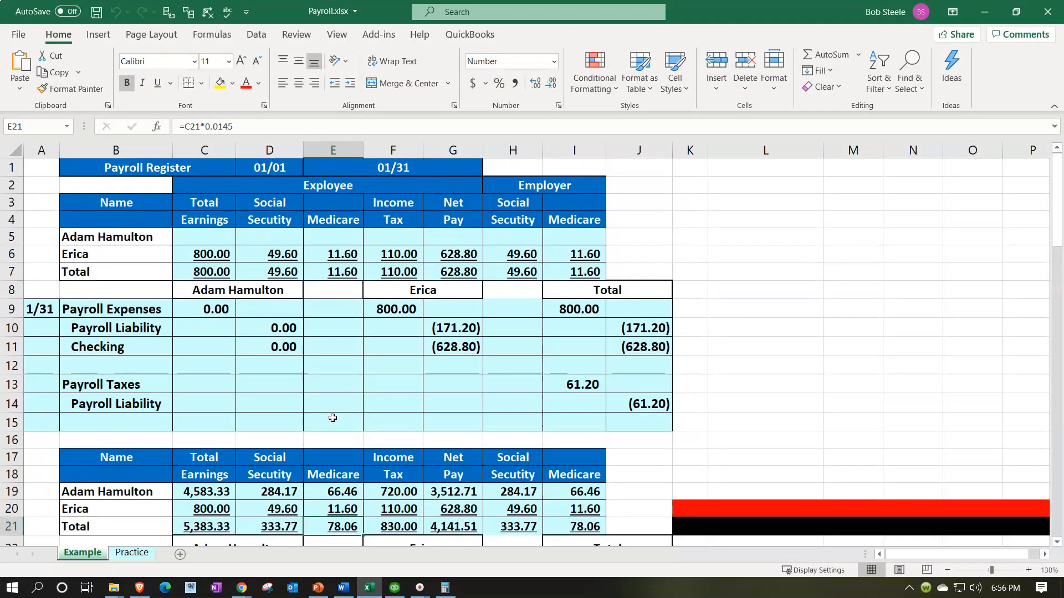
{"action": "left_click", "coordinate": [202, 254]}
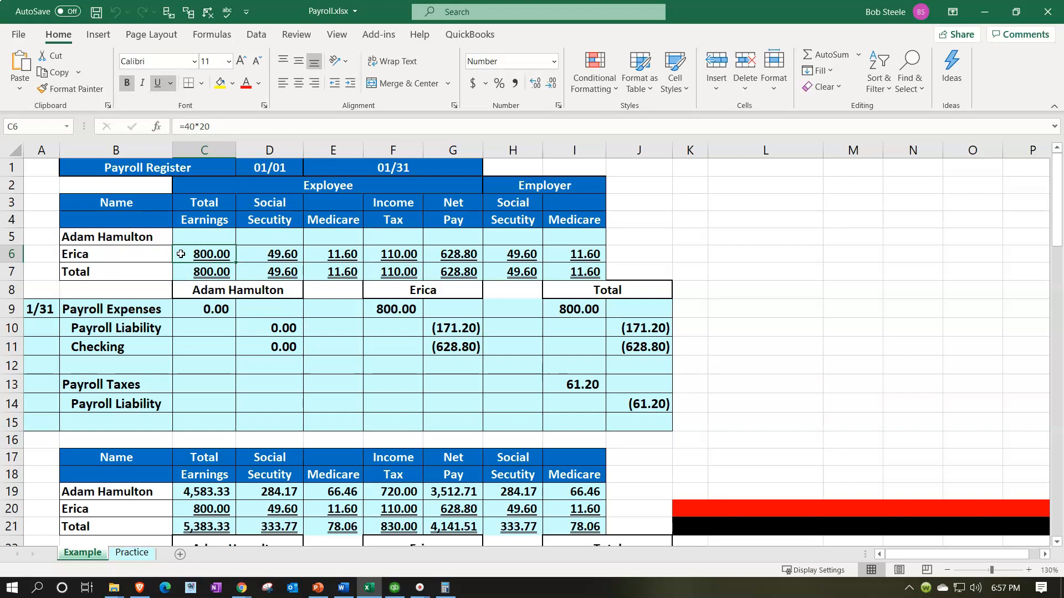
{"action": "key", "text": "Right"}
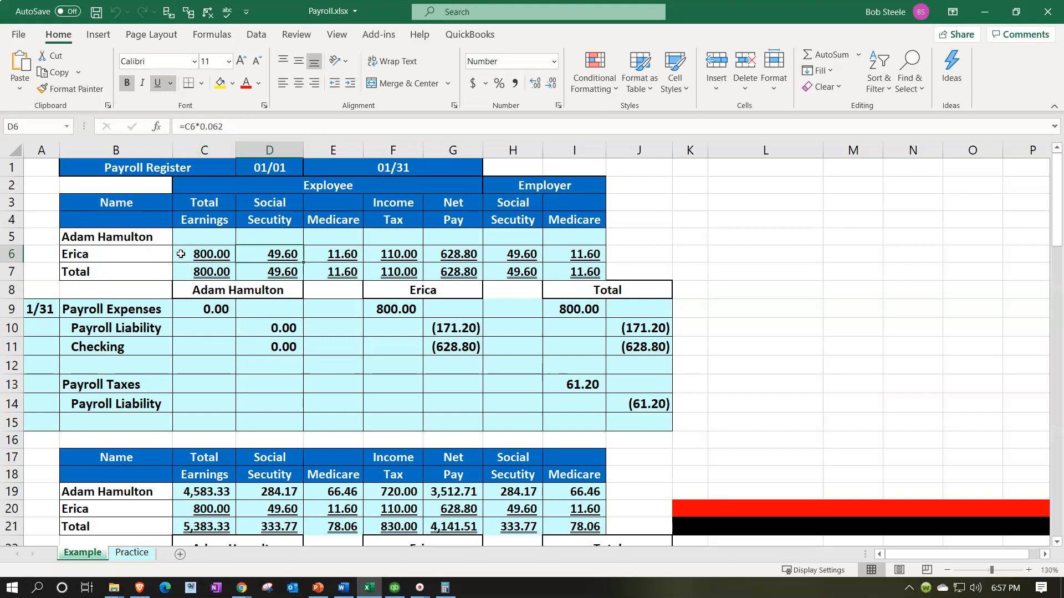
{"action": "key", "text": "Right"}
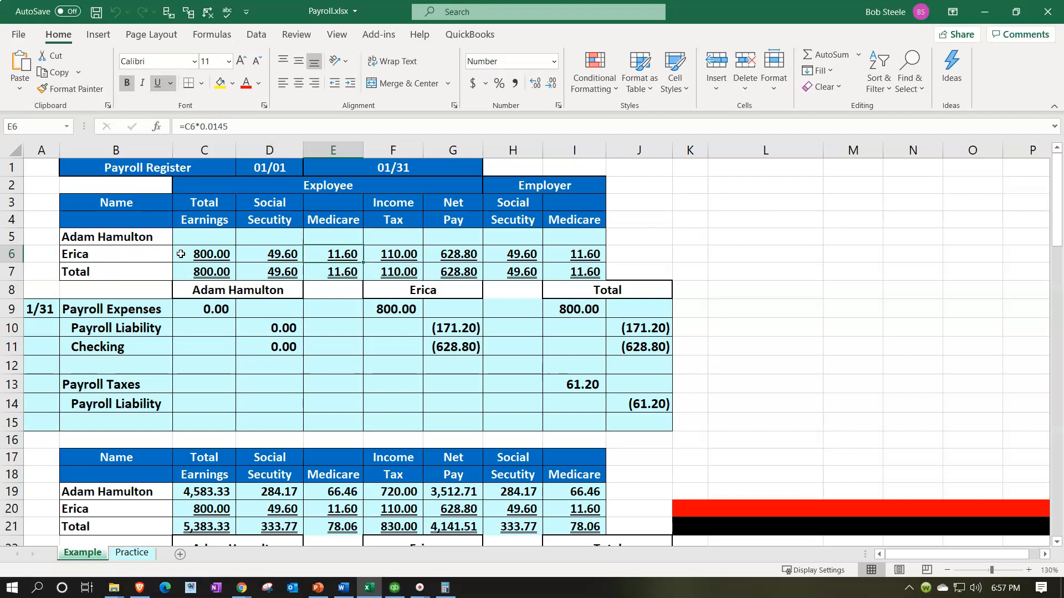
{"action": "key", "text": "Right"}
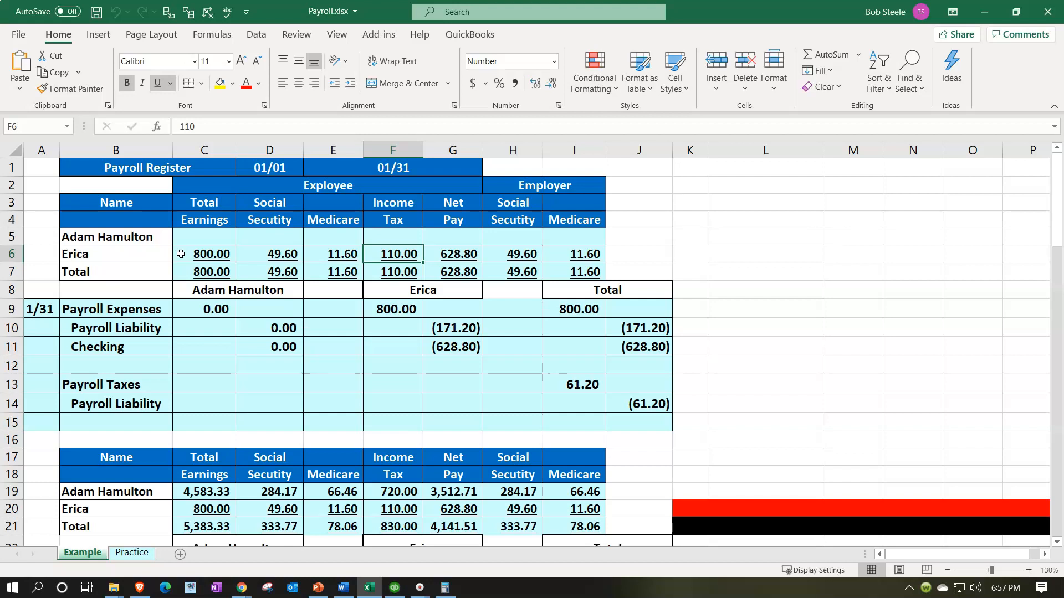
{"action": "key", "text": "Right"}
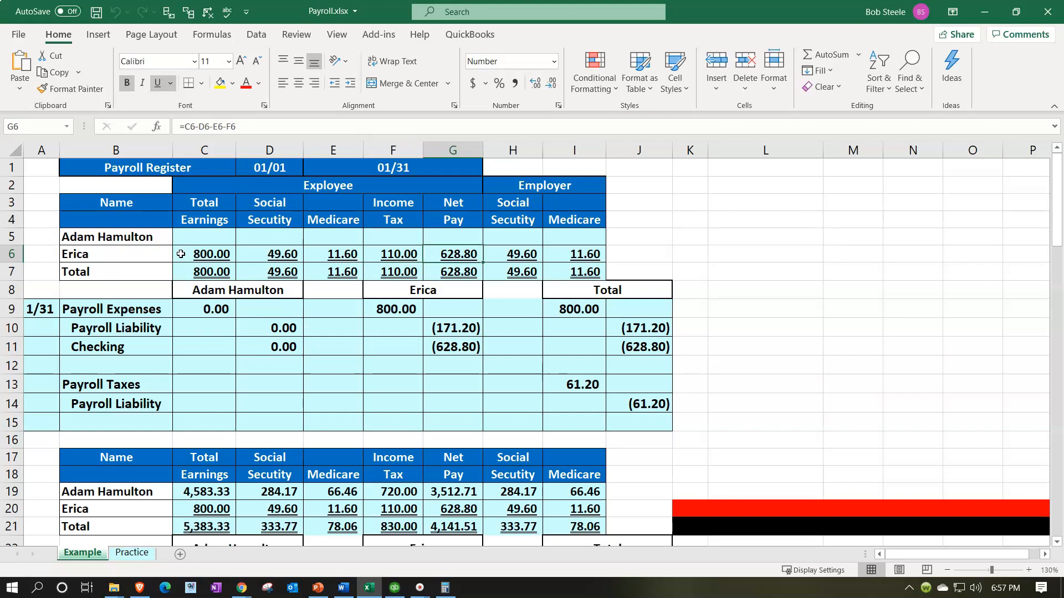
{"action": "double_click", "coordinate": [465, 248]}
{"action": "key", "text": "ctrl+Return"}
{"action": "key", "text": "Right"}
{"action": "key", "text": "Right"}
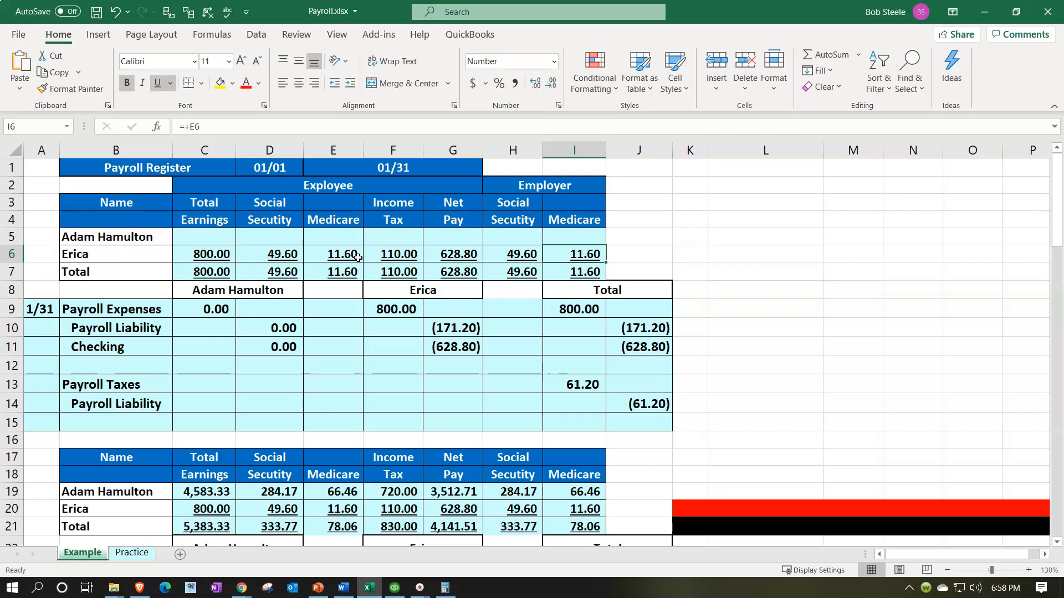
Step: Examine the formulas in the hourly employee's 1/31 journal entry for payroll expenses, checking and payroll liability
{"action": "left_click", "coordinate": [394, 310]}
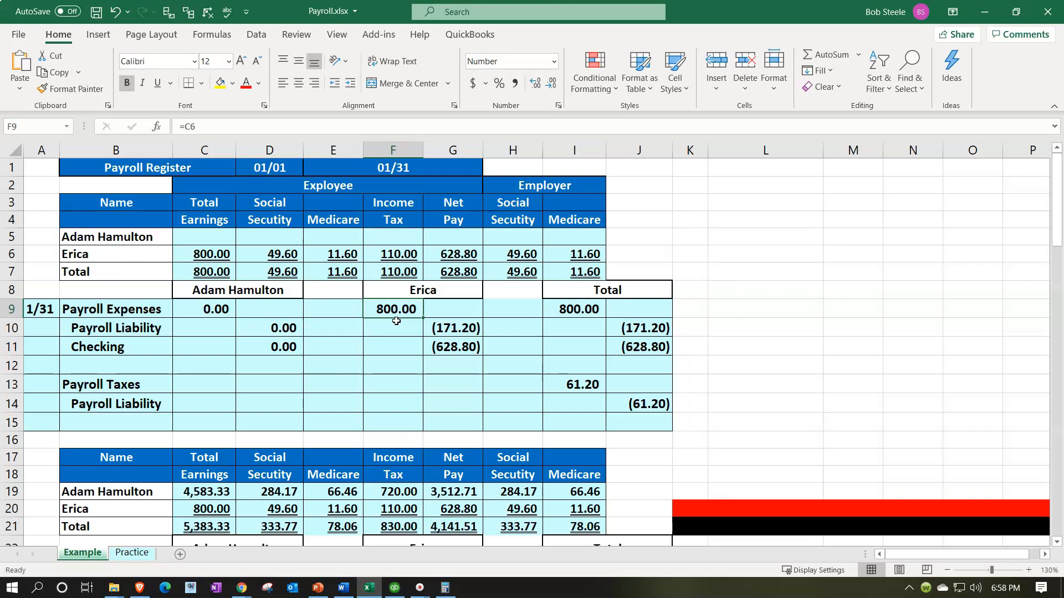
{"action": "key", "text": "Down"}
{"action": "key", "text": "Right"}
{"action": "key", "text": "Down"}
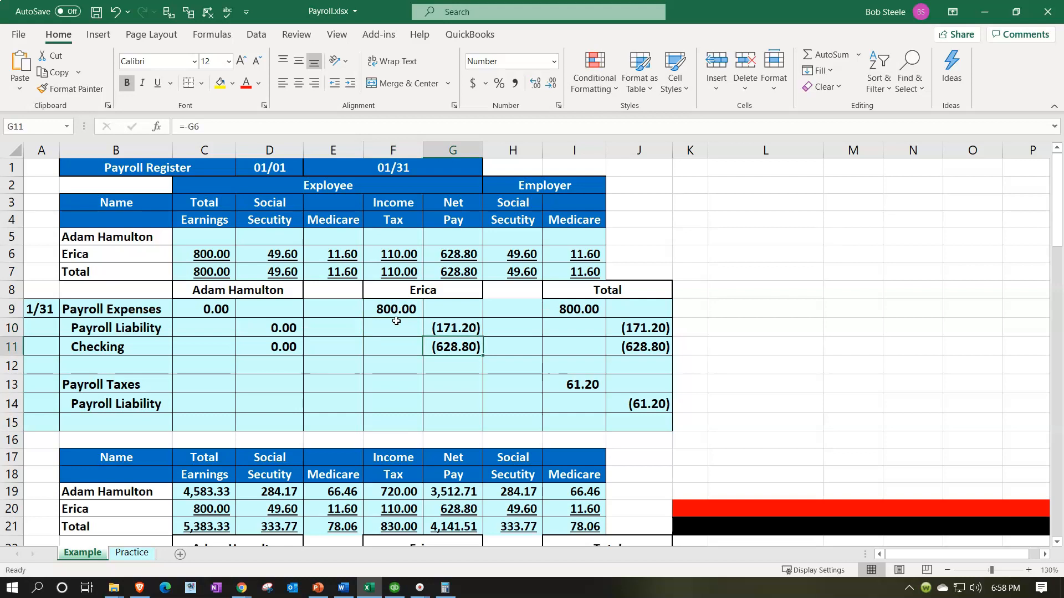
{"action": "key", "text": "Up"}
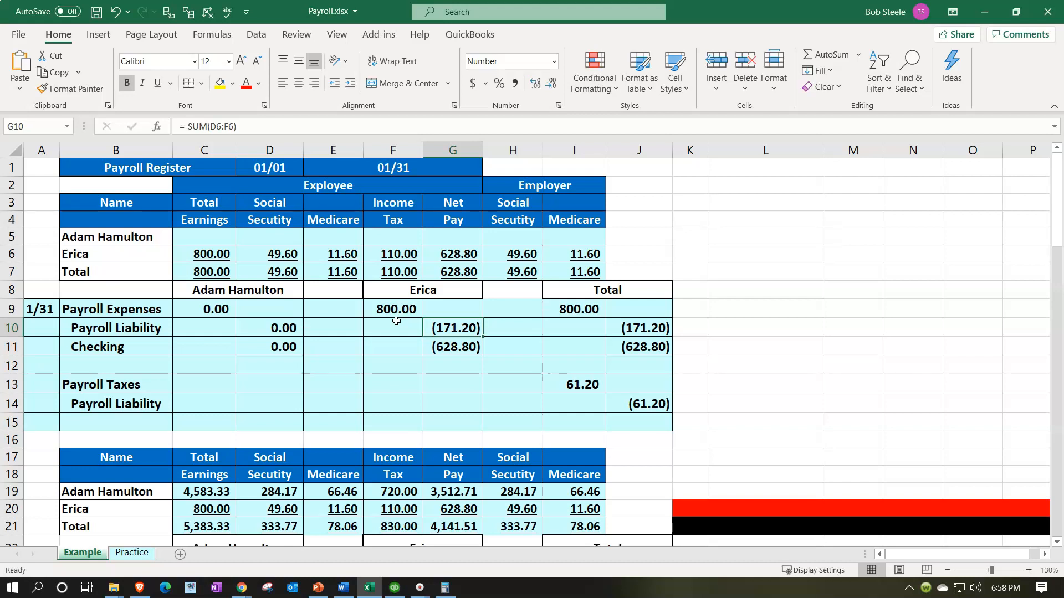
Step: Examine the 1/31 employer payroll taxes formula in I13 and its matching payroll liability in J14
{"action": "key", "text": "Down"}
{"action": "key", "text": "Down"}
{"action": "key", "text": "Right"}
{"action": "key", "text": "Right"}
{"action": "key", "text": "Down"}
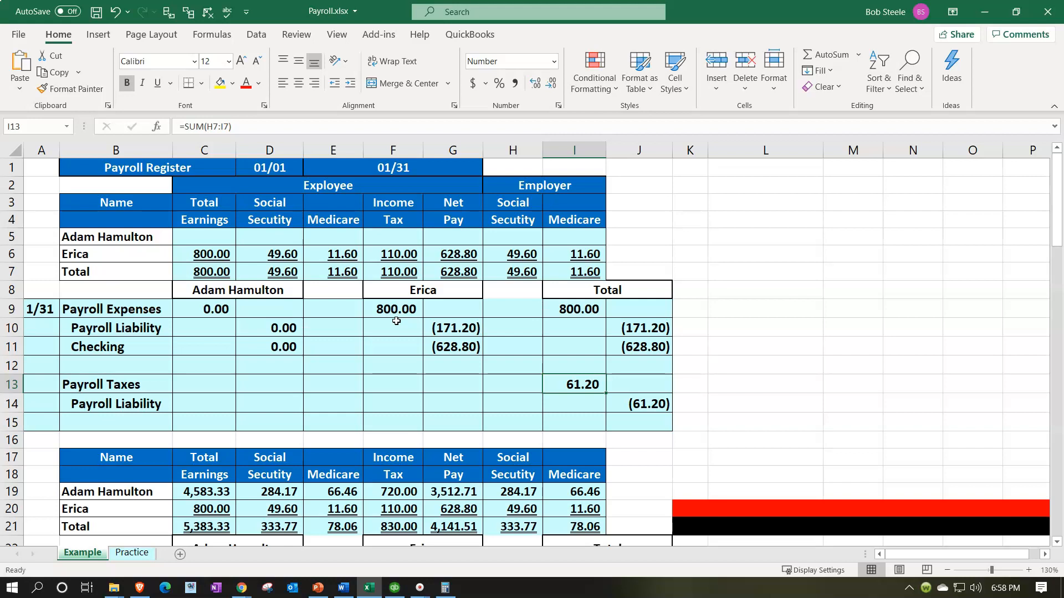
{"action": "key", "text": "Down"}
{"action": "key", "text": "Right"}
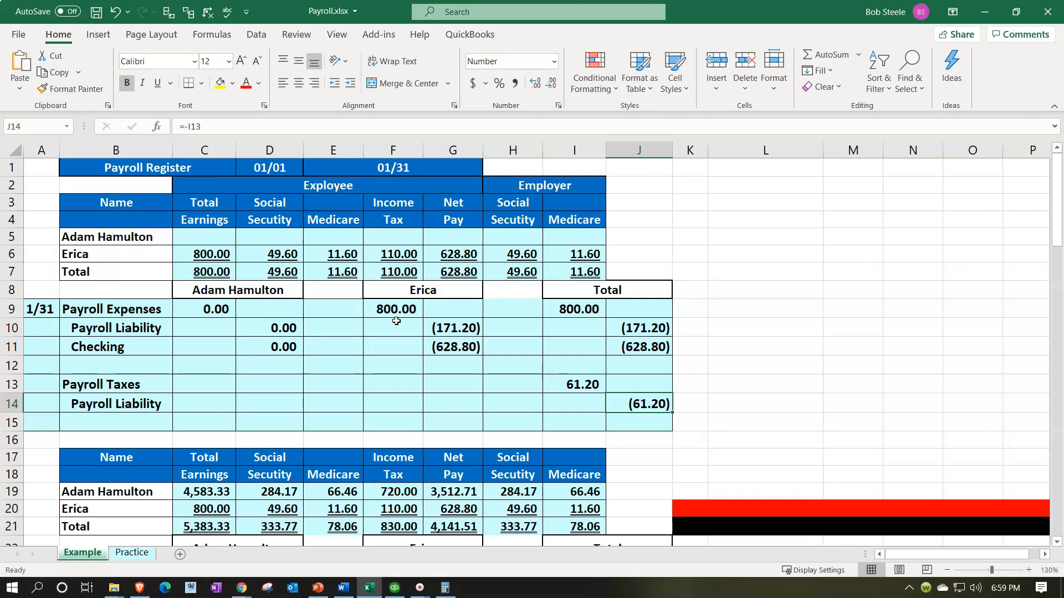
Step: Review the hourly employee's checking and payroll liability amounts and highlight the journal entry range F9:G12
{"action": "left_click", "coordinate": [474, 348]}
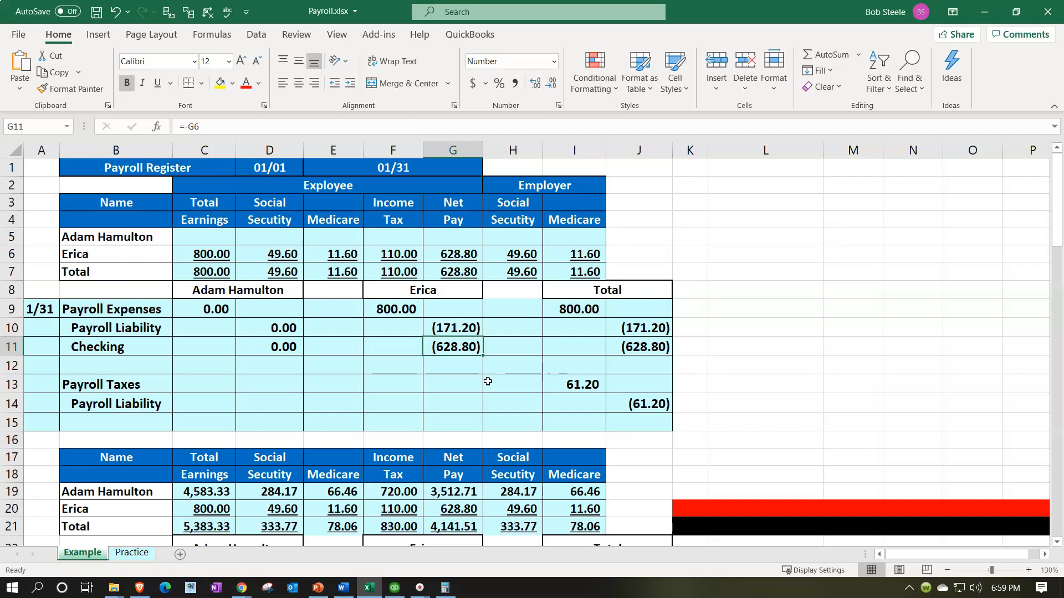
{"action": "left_click", "coordinate": [448, 330]}
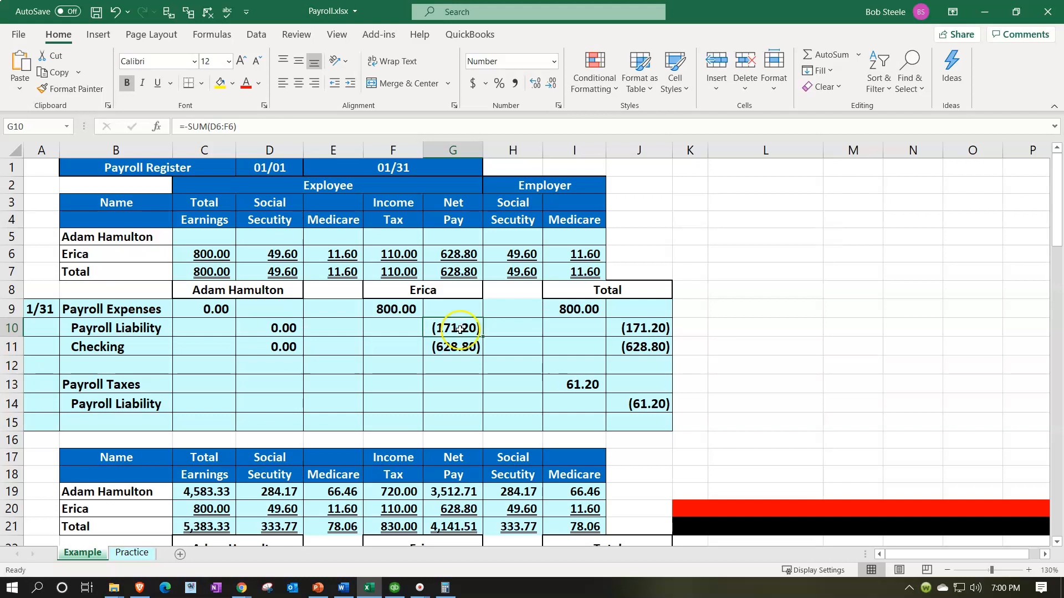
{"action": "left_click_drag", "start_coordinate": [394, 310], "coordinate": [446, 363]}
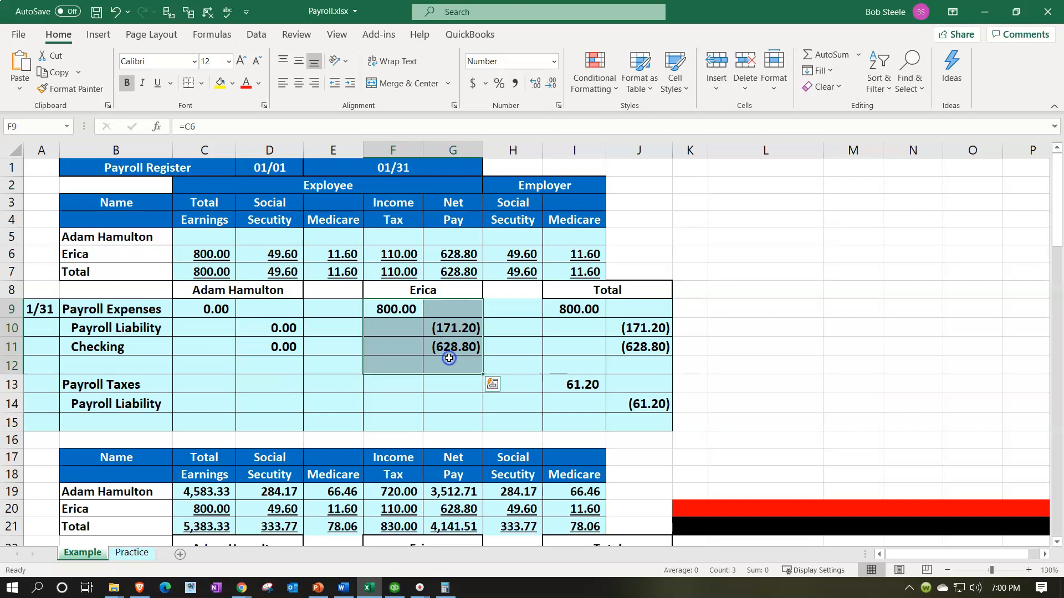
Step: Switch to the QuickBooks payroll page in Chrome and start a new Expense
{"action": "left_click", "coordinate": [241, 588]}
{"action": "left_click", "coordinate": [203, 527]}
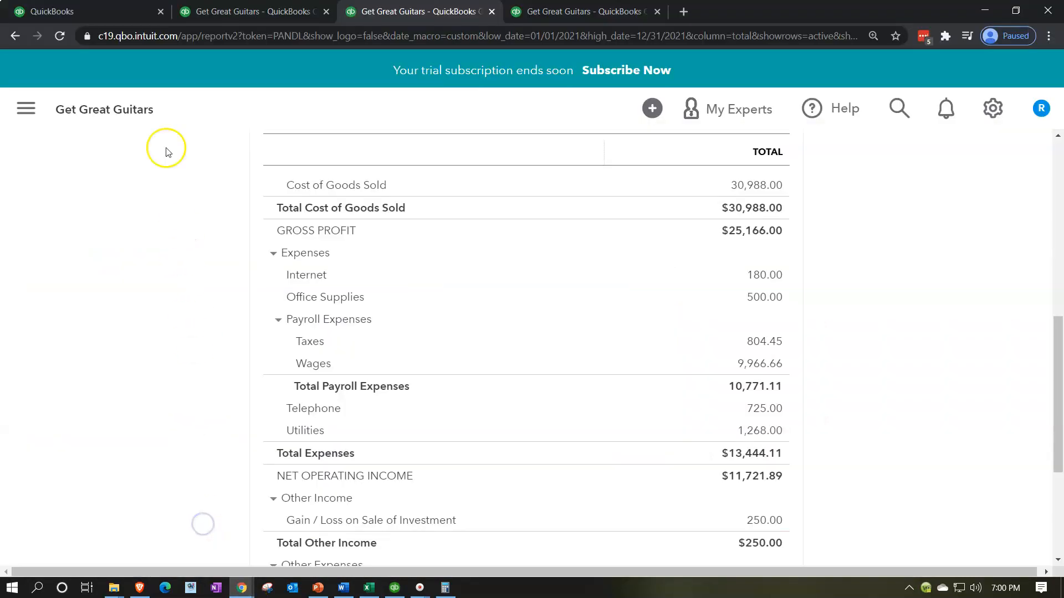
{"action": "left_click", "coordinate": [113, 18]}
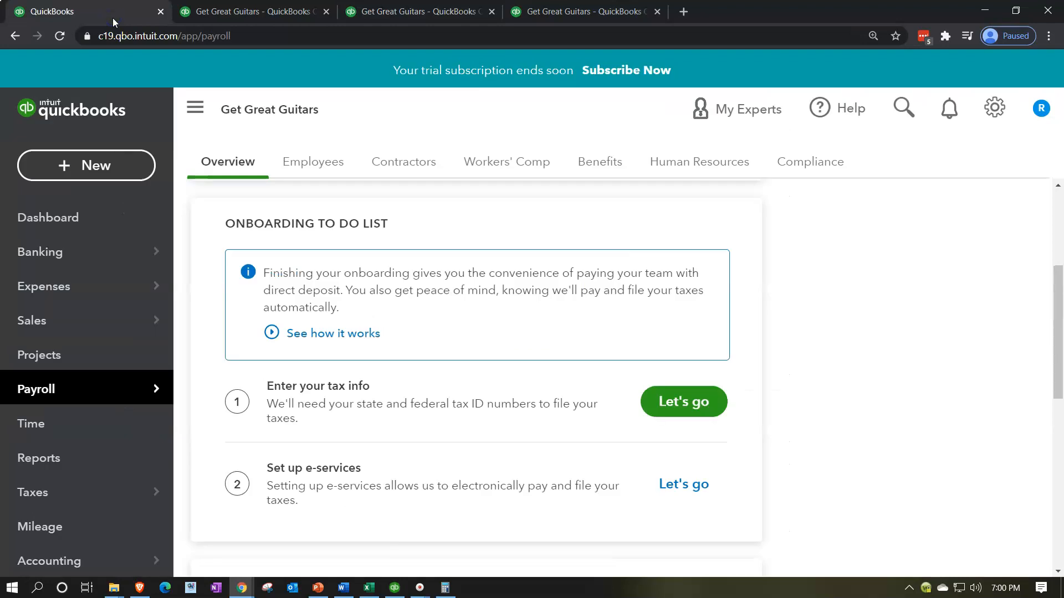
{"action": "left_click", "coordinate": [112, 166]}
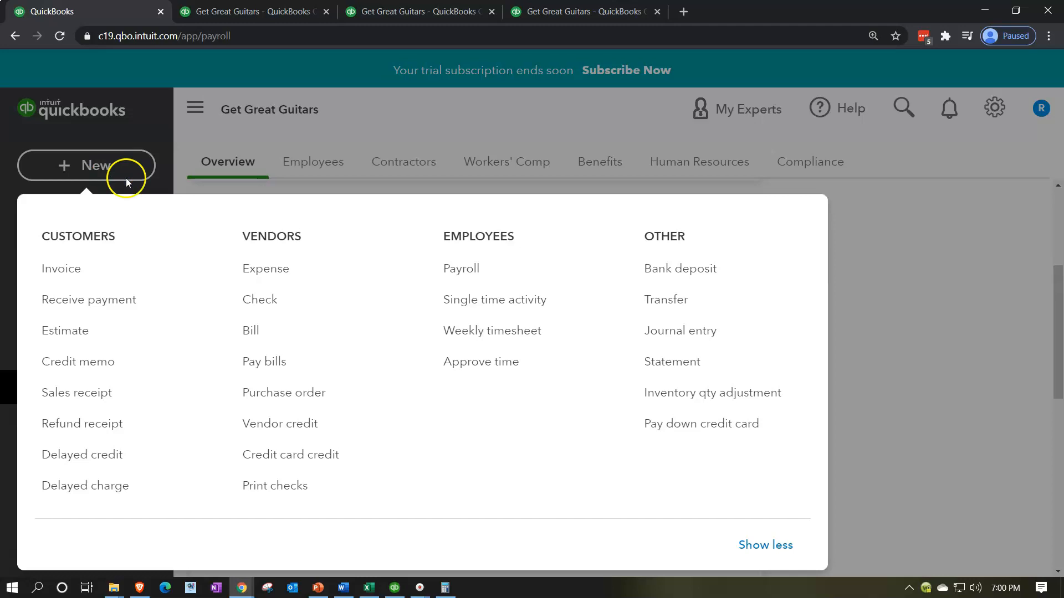
{"action": "left_click", "coordinate": [248, 271]}
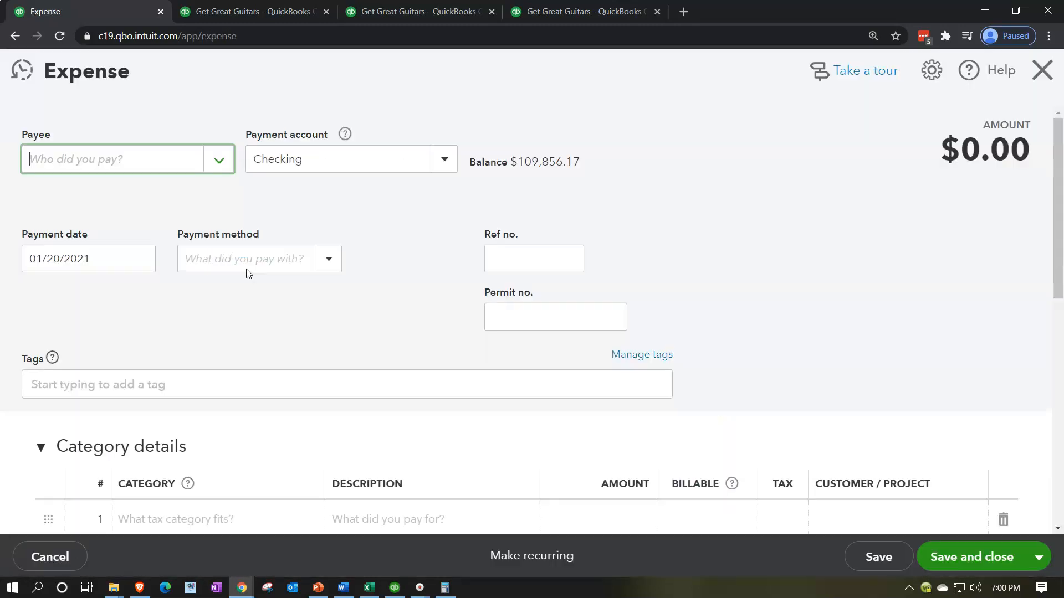
Step: Select the hourly employee as the expense's payee so the previous paycheck's details fill in
{"action": "left_click", "coordinate": [129, 161]}
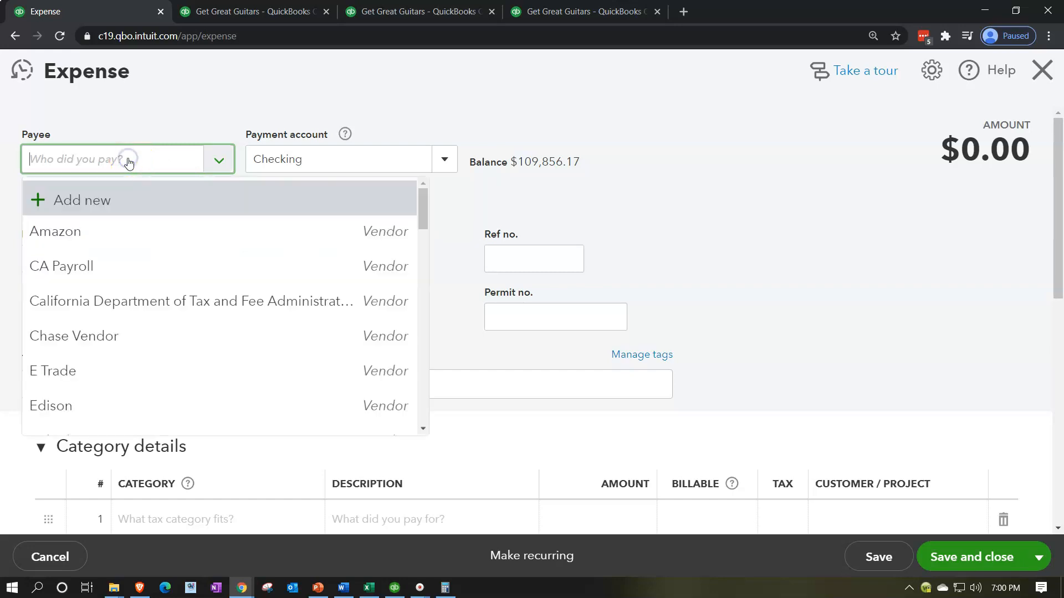
{"action": "type", "text": "eri"}
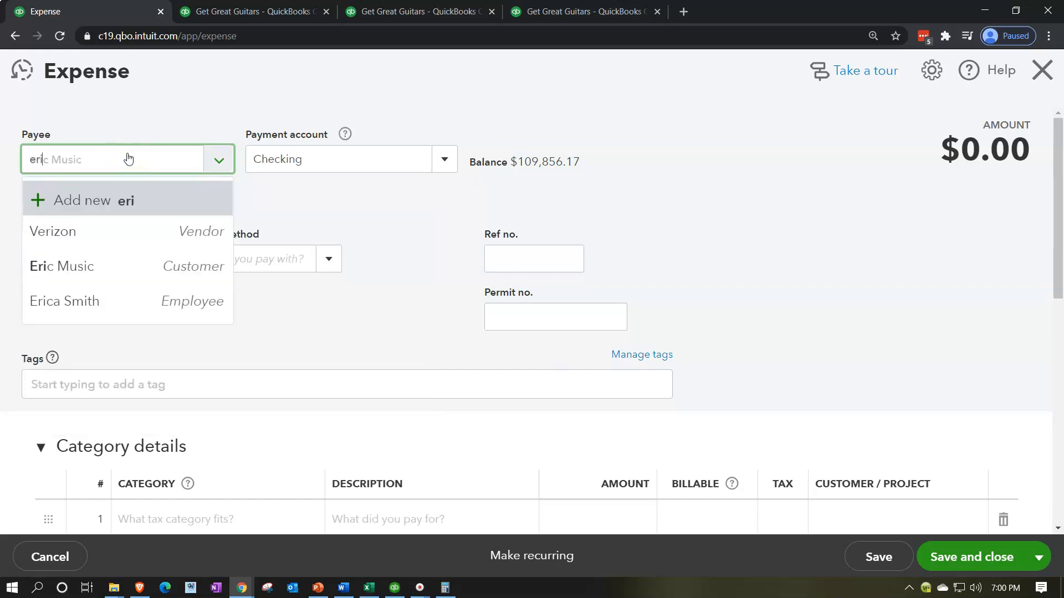
{"action": "key", "text": "Down"}
{"action": "key", "text": "Down"}
{"action": "key", "text": "Down"}
{"action": "key", "text": "Tab"}
{"action": "left_click", "coordinate": [698, 347]}
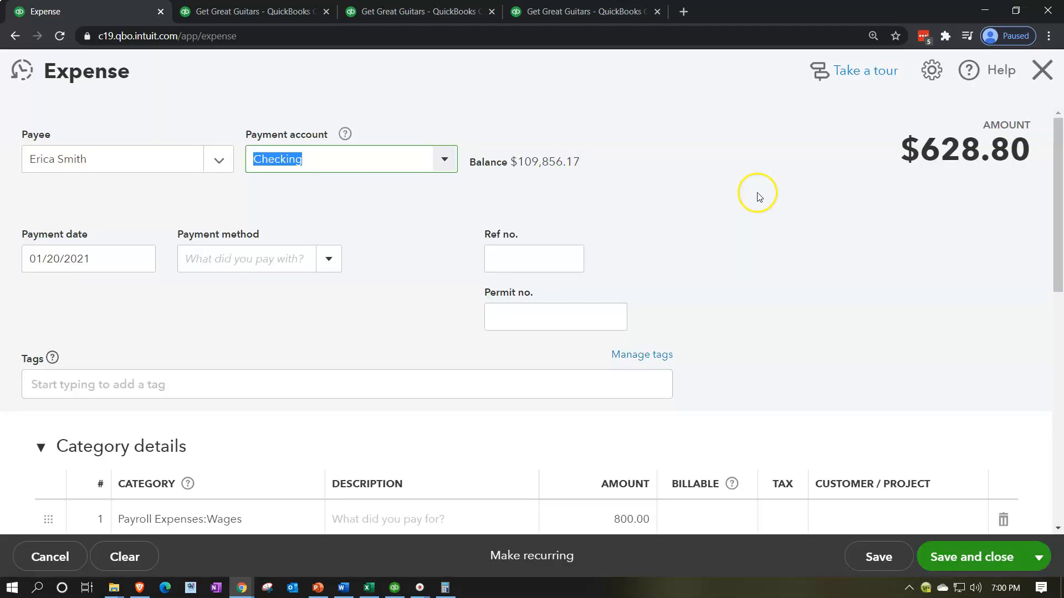
{"action": "left_click", "coordinate": [759, 197]}
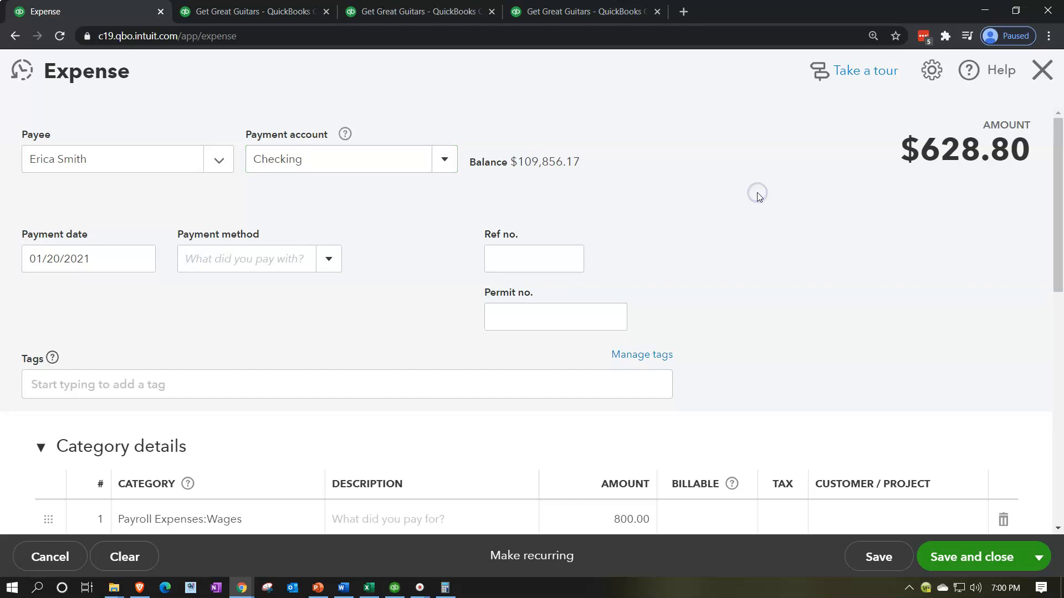
Step: Keep Checking as the payment account and set the payment date to 02/28/2021 and the payment method to Electronic
{"action": "key", "text": "ctrl+minus"}
{"action": "key", "text": "ctrl+minus"}
{"action": "key", "text": "ctrl+minus"}
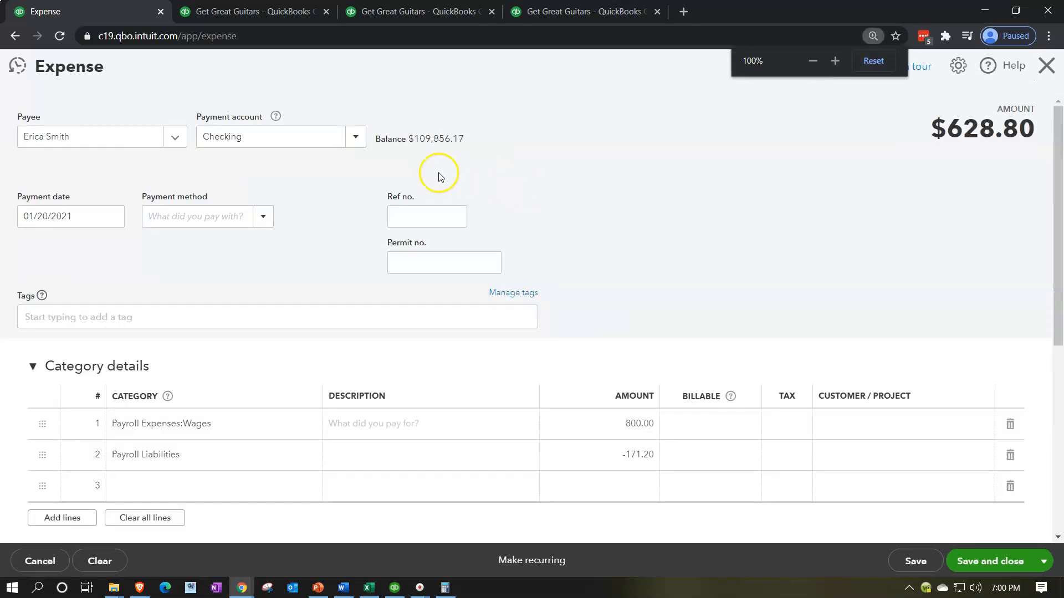
{"action": "left_click", "coordinate": [277, 138]}
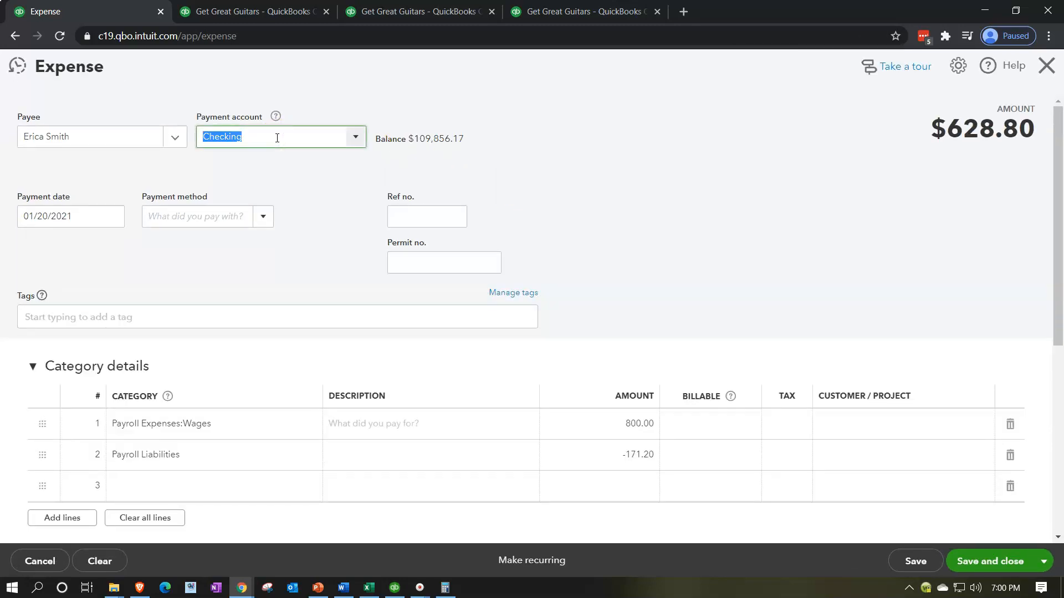
{"action": "key", "text": "Tab"}
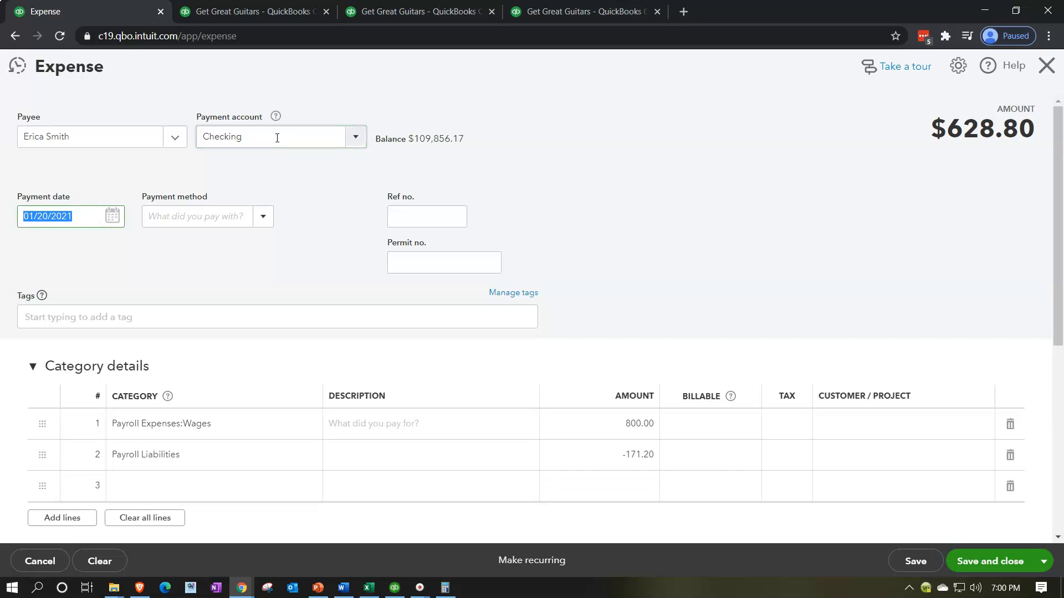
{"action": "type", "text": "022821"}
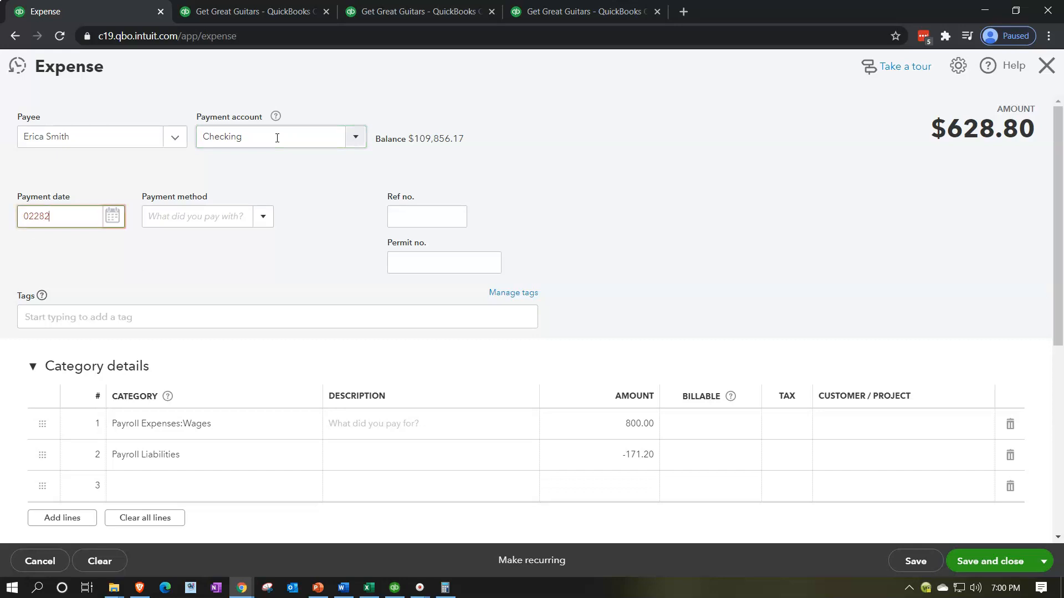
{"action": "key", "text": "Tab"}
{"action": "left_click", "coordinate": [266, 217]}
{"action": "key", "text": "Tab"}
{"action": "key", "text": "Tab"}
{"action": "key", "text": "Tab"}
{"action": "key", "text": "Tab"}
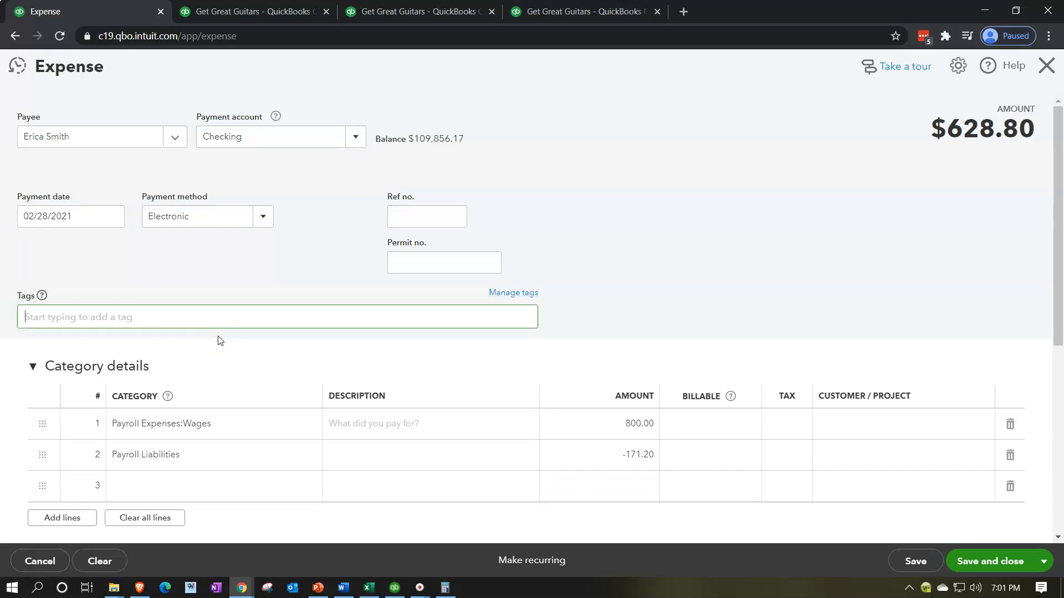
Step: Compare the expense's wages and payroll liabilities line amounts with the hourly employee's figures in the Payroll.xlsx workbook
{"action": "left_click", "coordinate": [238, 392]}
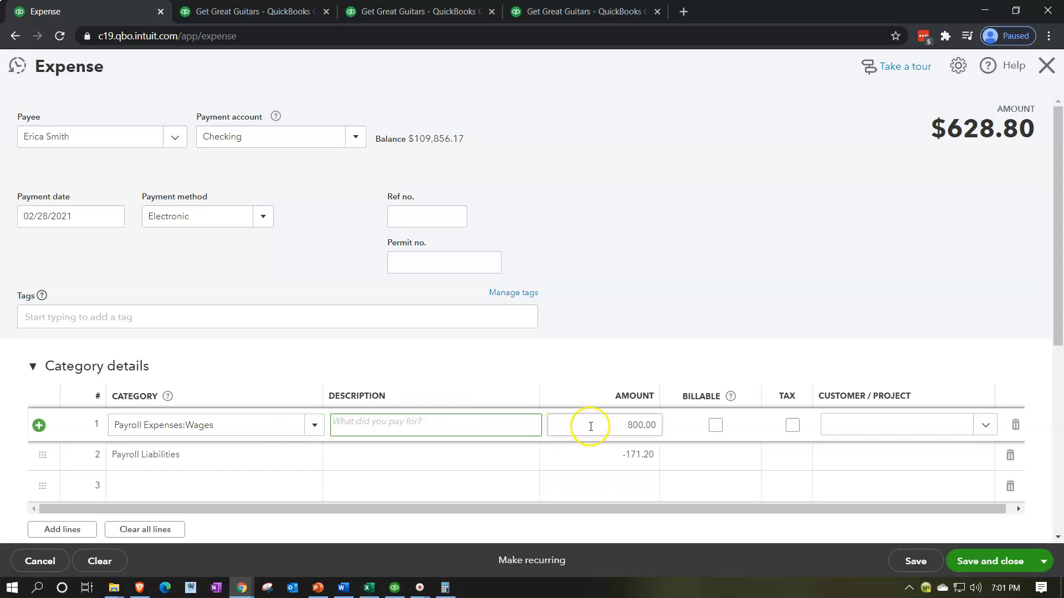
{"action": "left_click", "coordinate": [396, 589]}
{"action": "left_click", "coordinate": [397, 589]}
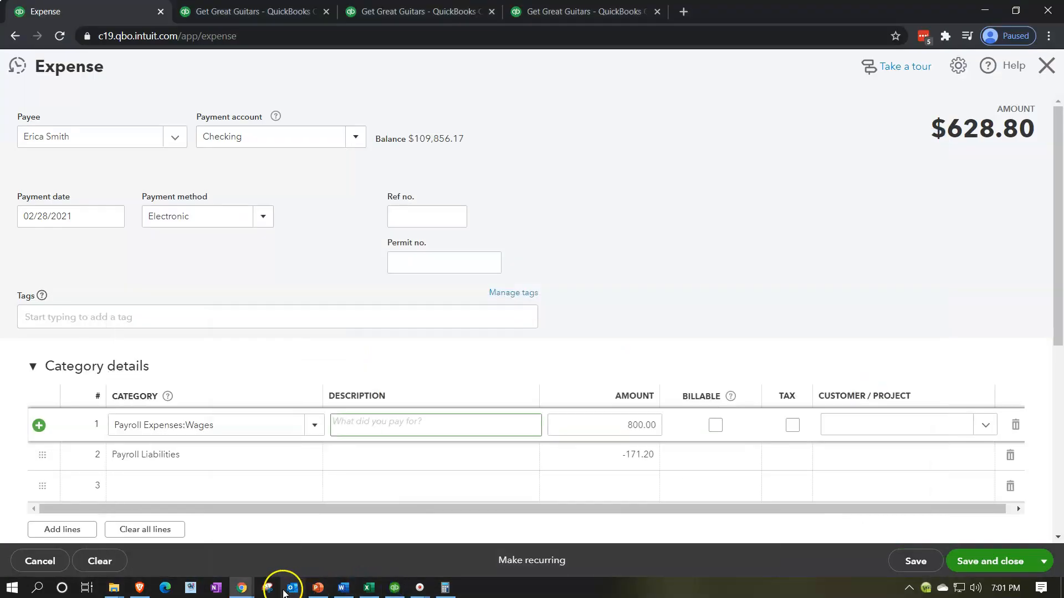
{"action": "left_click", "coordinate": [370, 589]}
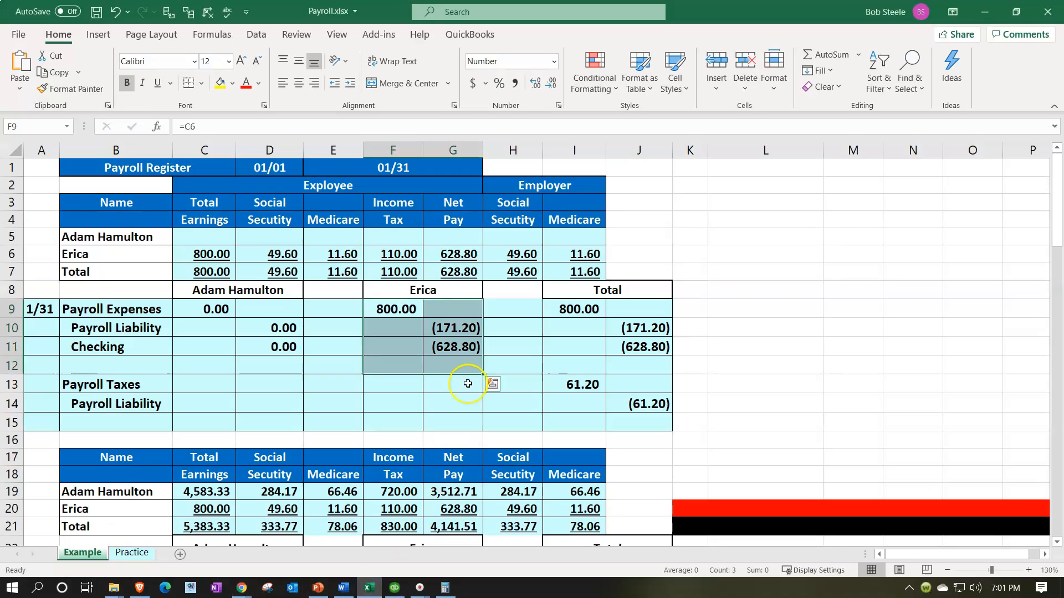
{"action": "left_click", "coordinate": [407, 310]}
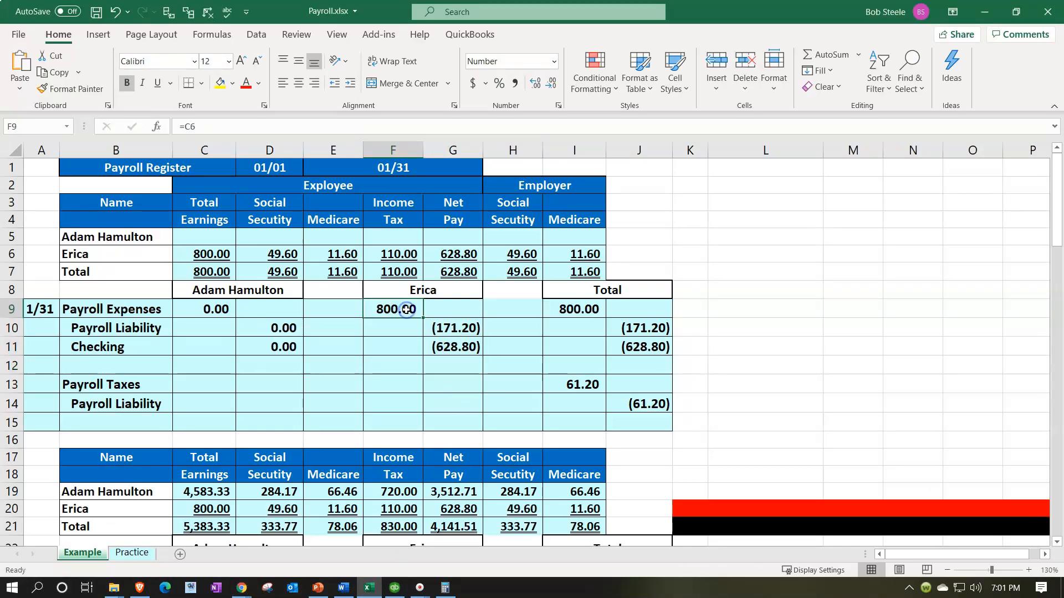
{"action": "left_click", "coordinate": [226, 253]}
{"action": "left_click", "coordinate": [370, 589]}
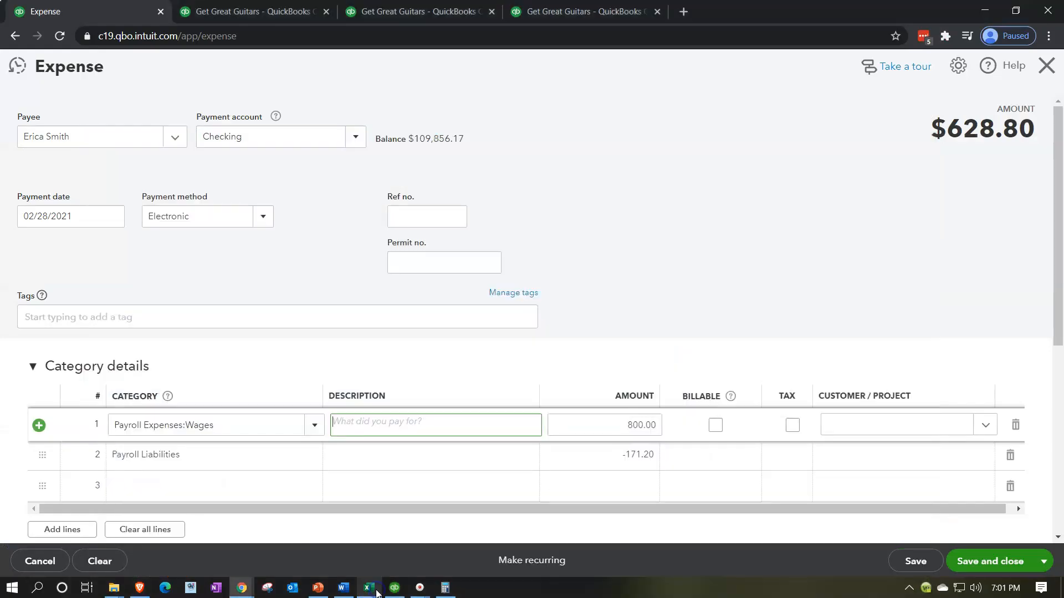
{"action": "left_click", "coordinate": [585, 457]}
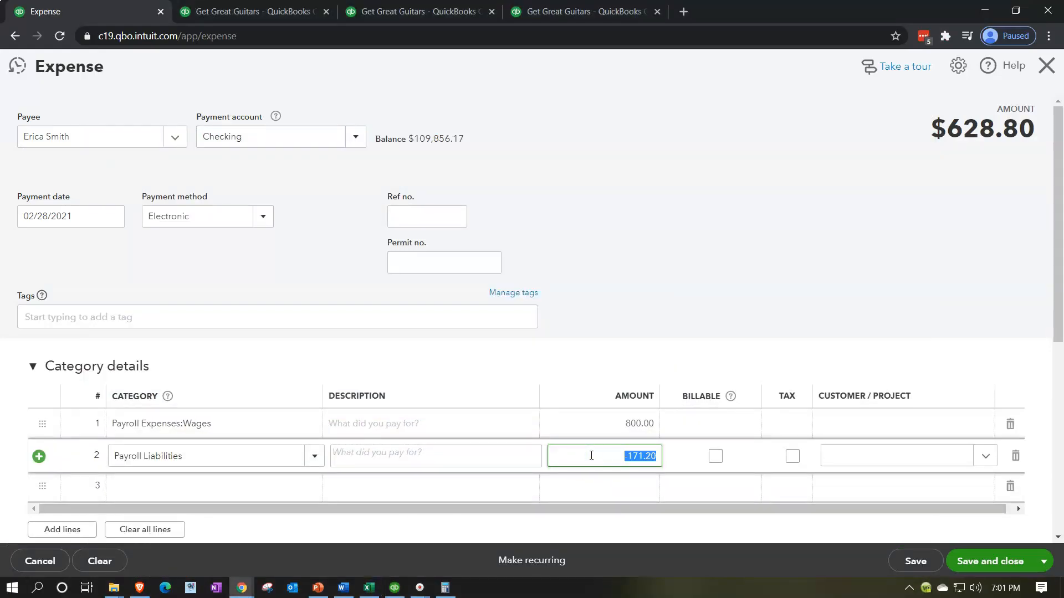
Step: Switch to Payroll.xlsx and check the hourly employee's total withholdings and net pay in the register against the expense
{"action": "left_click", "coordinate": [370, 588]}
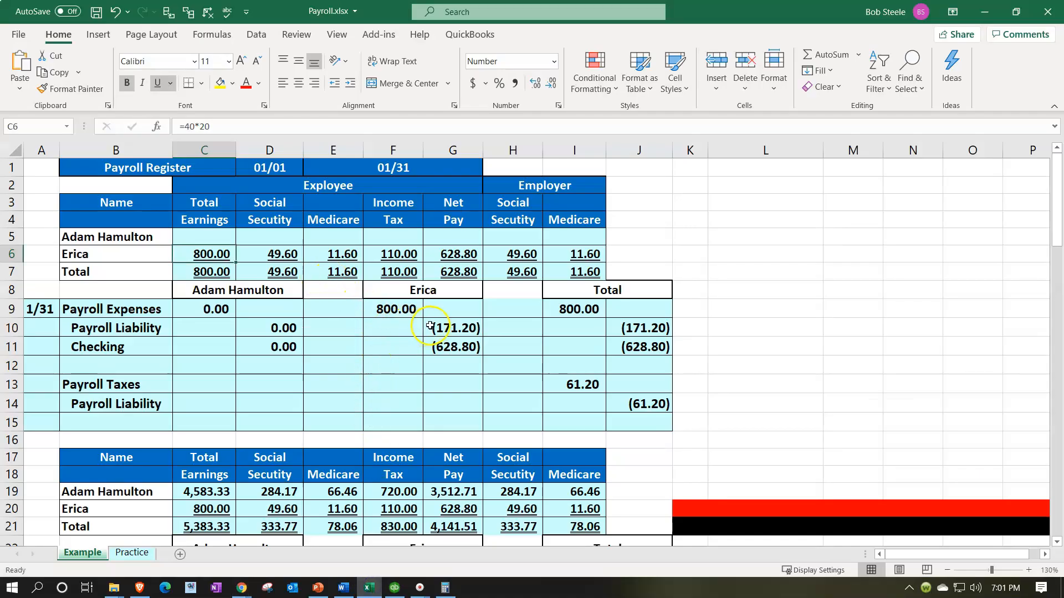
{"action": "left_click_drag", "start_coordinate": [282, 254], "coordinate": [388, 252]}
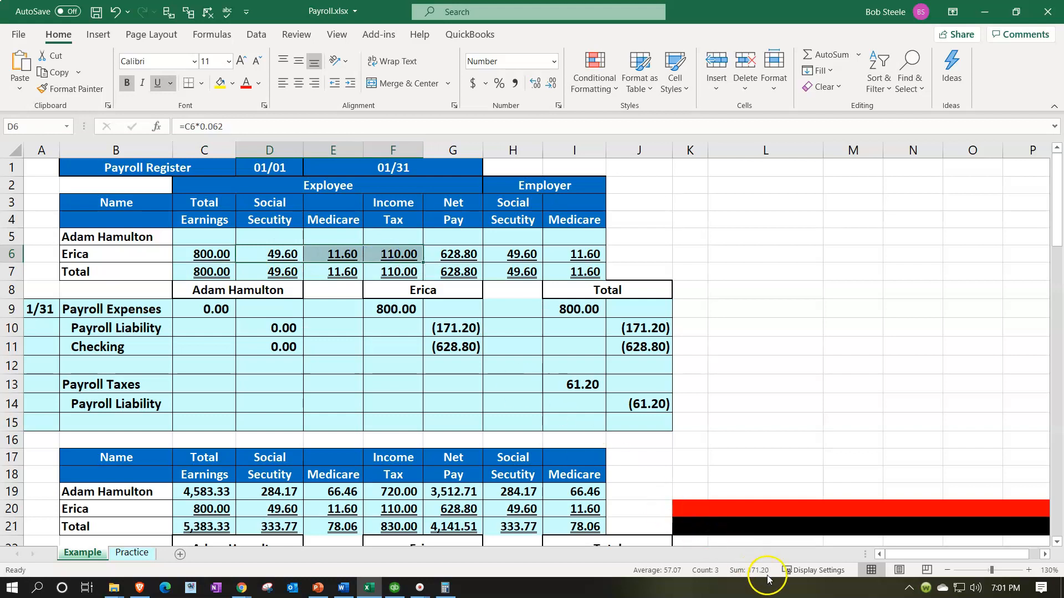
{"action": "left_click", "coordinate": [457, 253]}
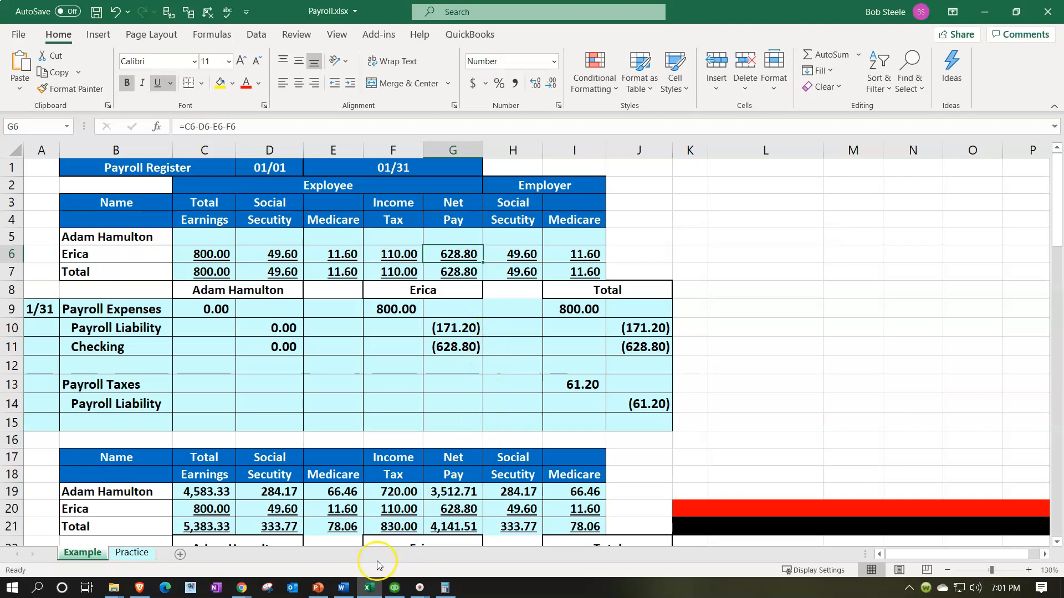
Step: Return to the expense in Chrome, then save and close it
{"action": "left_click", "coordinate": [369, 589]}
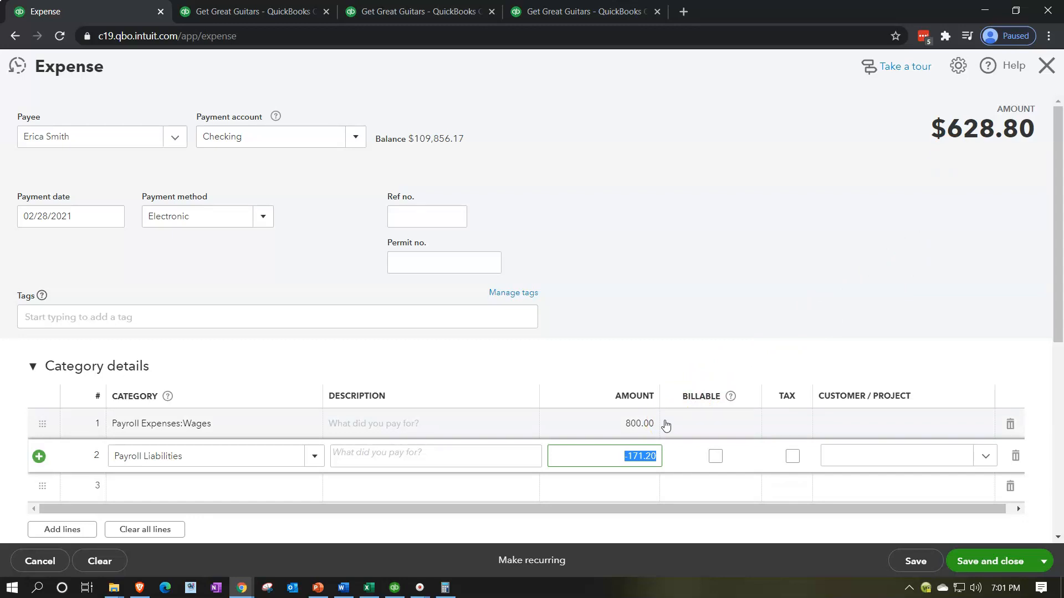
{"action": "left_click", "coordinate": [664, 473]}
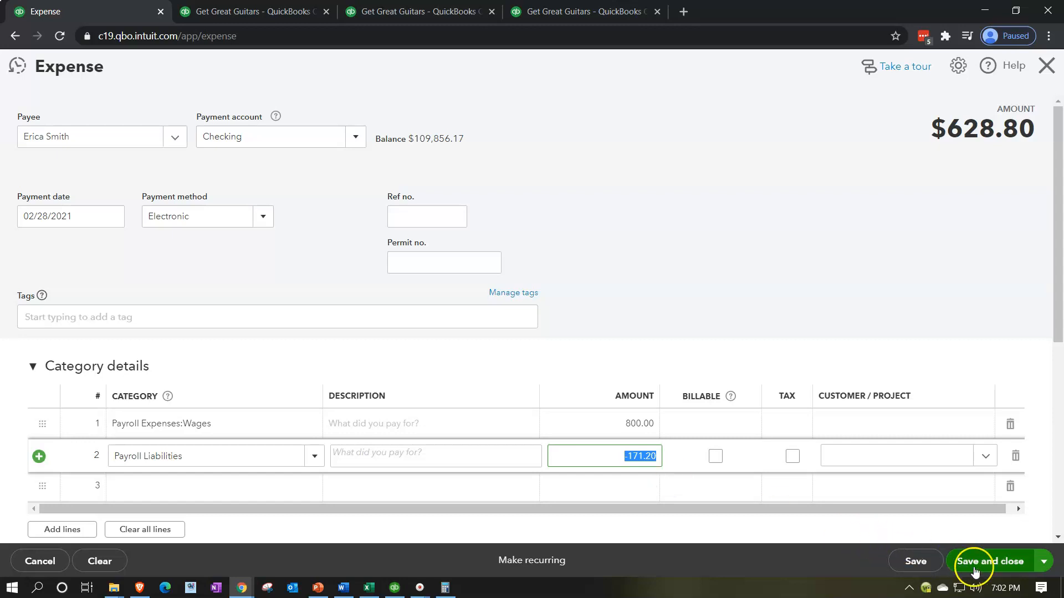
{"action": "left_click", "coordinate": [1004, 571]}
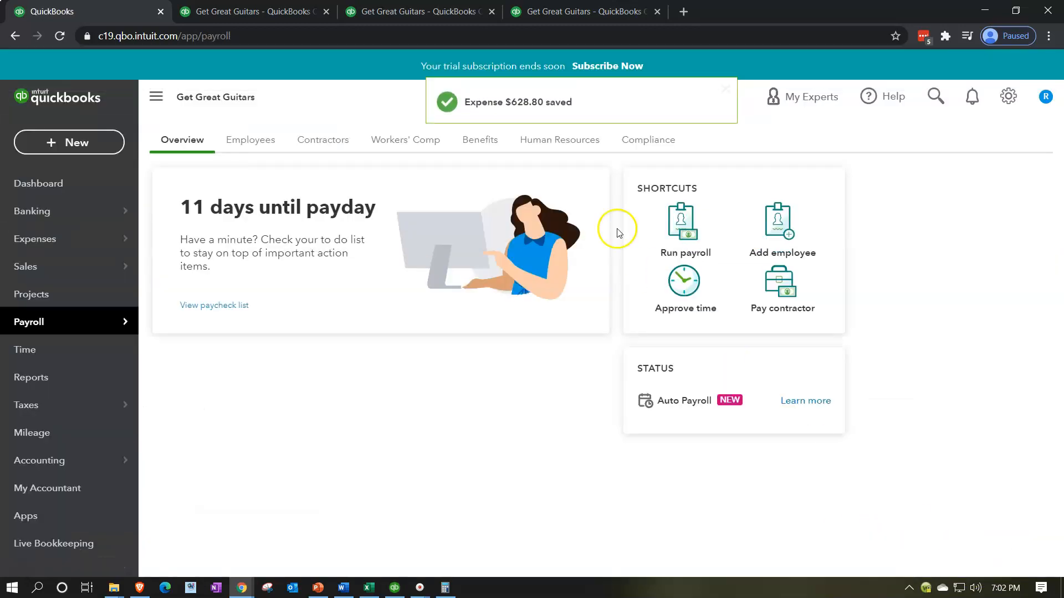
Step: Rerun the 2021 Balance Sheet report and enlarge the page to 125% to review the asset balances
{"action": "left_click", "coordinate": [265, 11]}
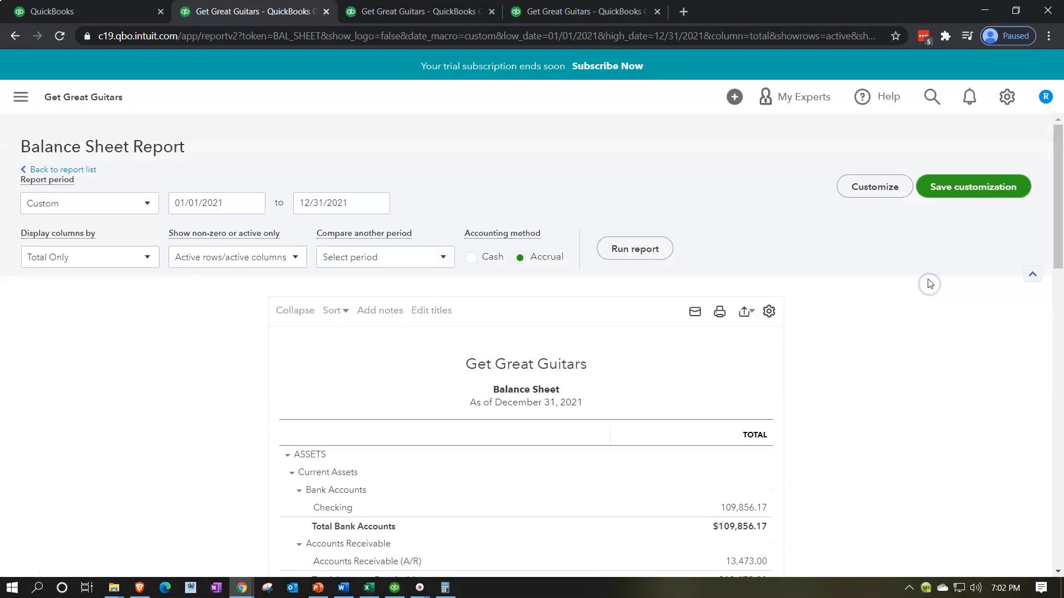
{"action": "left_click", "coordinate": [638, 249]}
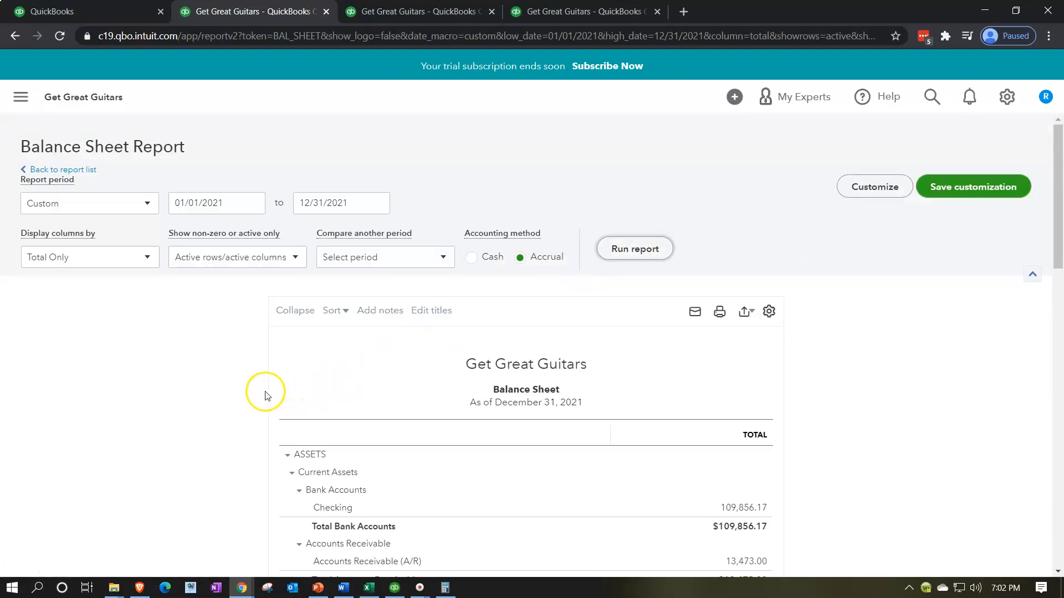
{"action": "scroll", "coordinate": [475, 340], "scroll_direction": "down", "scroll_amount": 3}
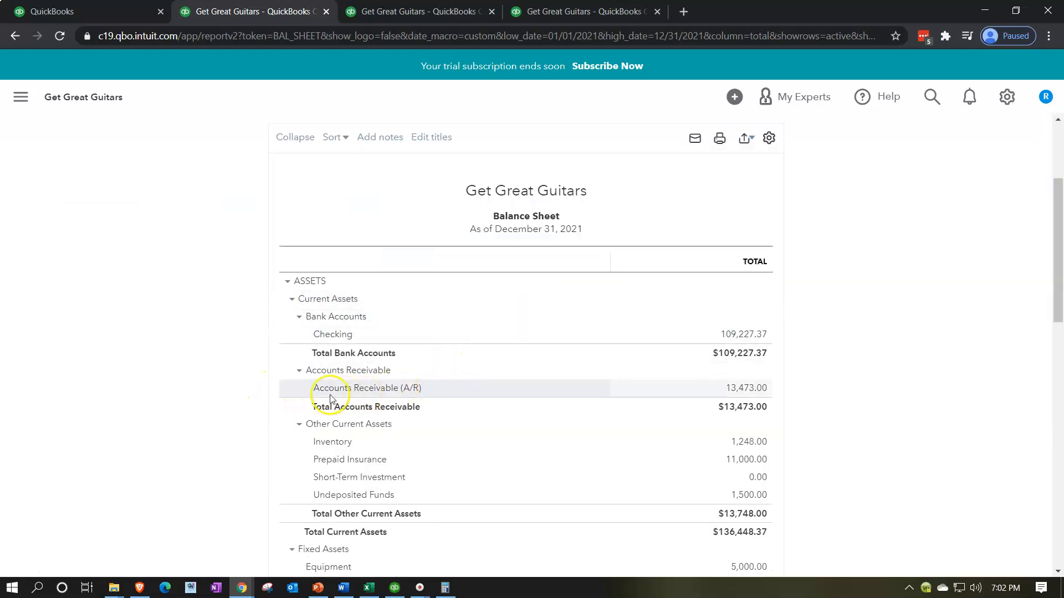
{"action": "key", "text": "ctrl+plus"}
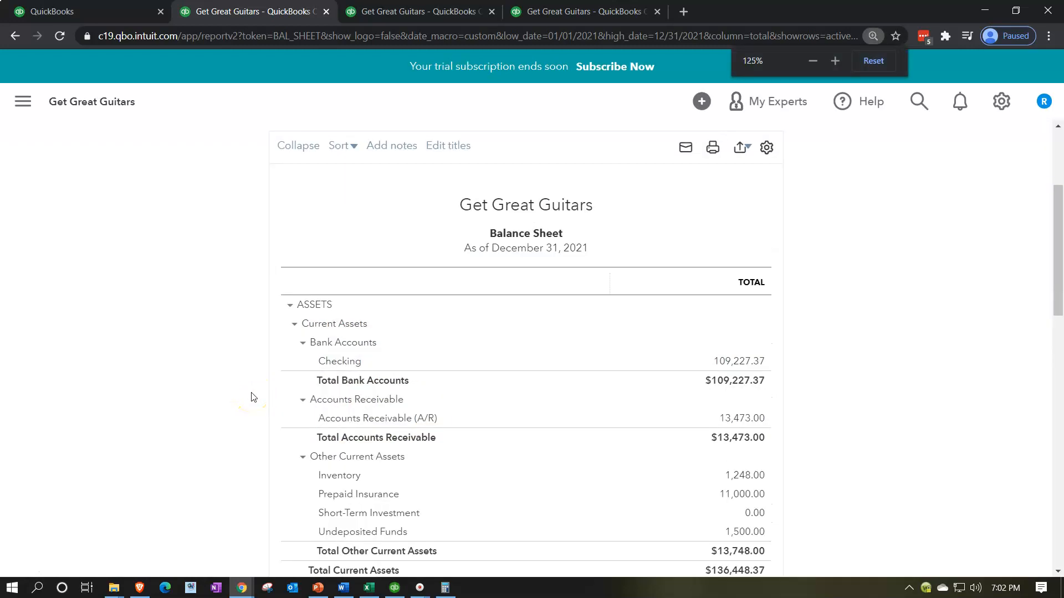
{"action": "scroll", "coordinate": [252, 397], "scroll_direction": "down", "scroll_amount": 4}
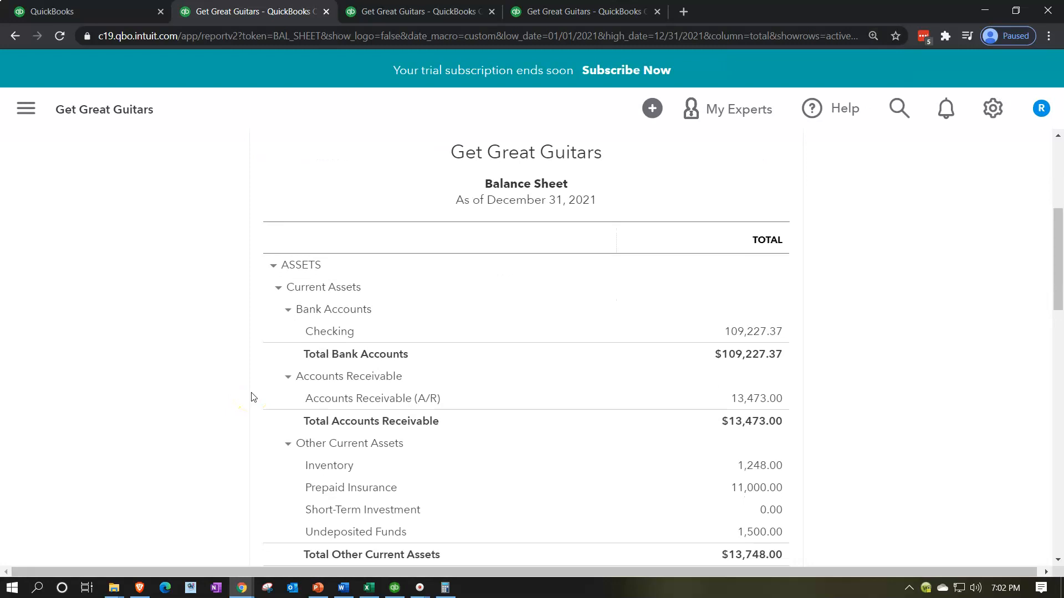
{"action": "scroll", "coordinate": [252, 397], "scroll_direction": "down", "scroll_amount": 1}
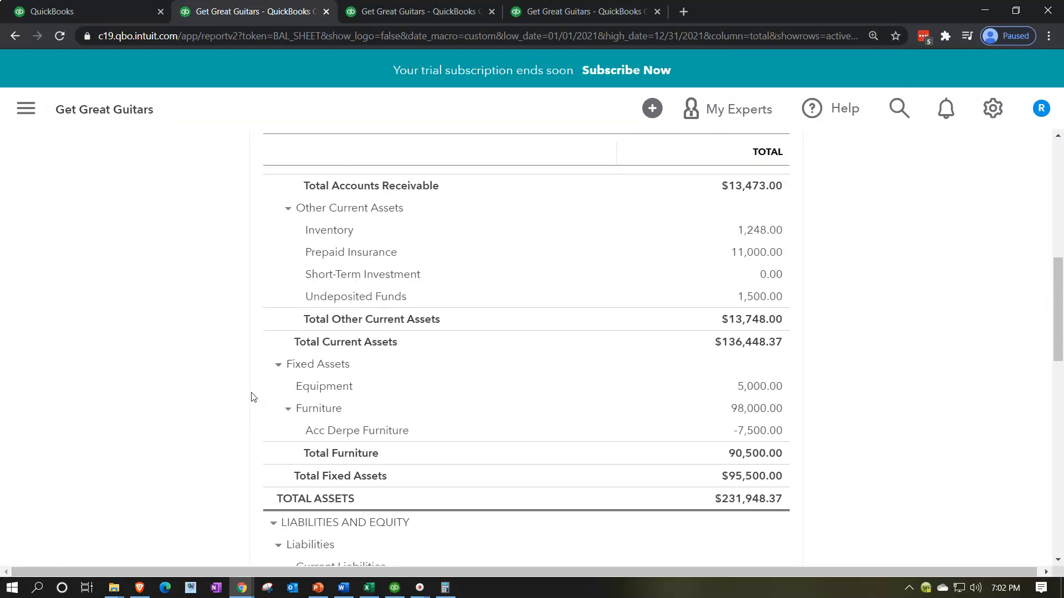
Step: Open the Checking account's transaction detail, find the hourly employee's 02/28/2021 expense and its amount, and return to the Balance Sheet
{"action": "scroll", "coordinate": [252, 397], "scroll_direction": "up", "scroll_amount": 3}
{"action": "left_click", "coordinate": [736, 267]}
{"action": "scroll", "coordinate": [625, 325], "scroll_direction": "down", "scroll_amount": 6}
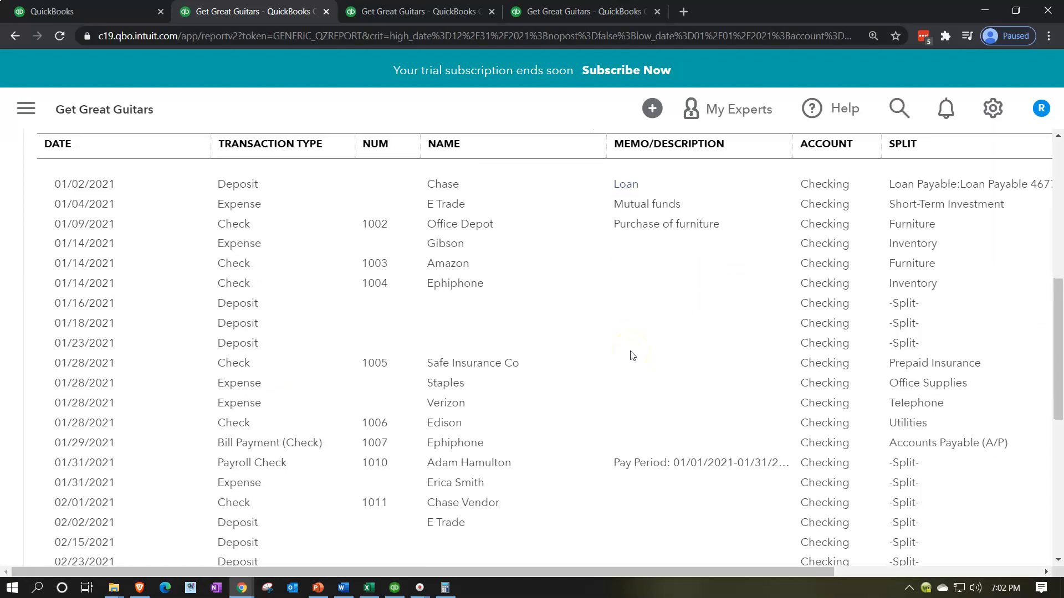
{"action": "scroll", "coordinate": [632, 356], "scroll_direction": "down", "scroll_amount": 8}
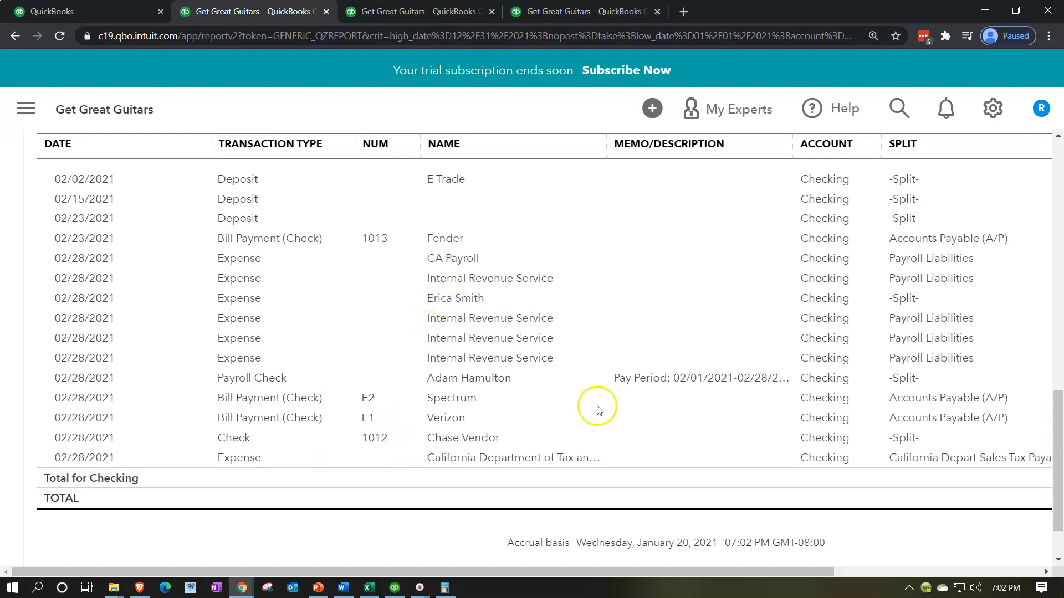
{"action": "left_click_drag", "start_coordinate": [795, 571], "coordinate": [900, 565]}
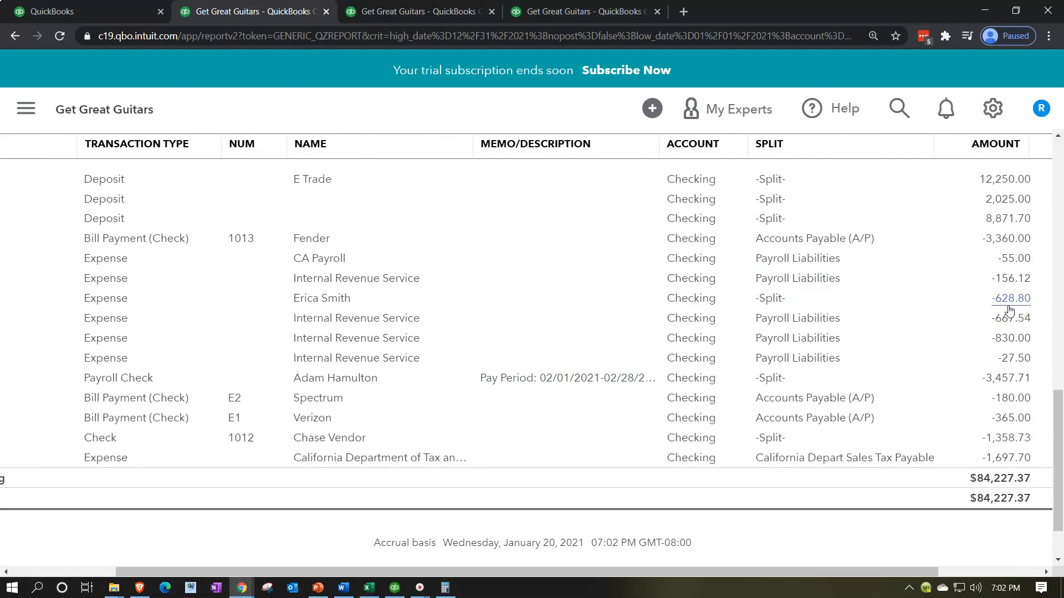
{"action": "scroll", "coordinate": [66, 292], "scroll_direction": "up", "scroll_amount": 15}
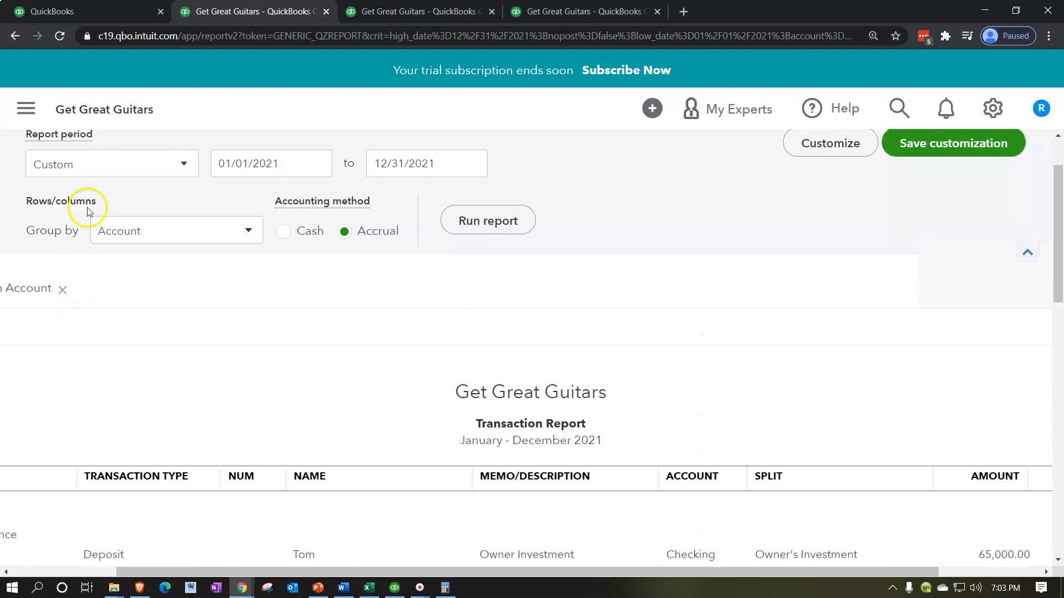
{"action": "scroll", "coordinate": [89, 208], "scroll_direction": "up", "scroll_amount": 2}
{"action": "left_click", "coordinate": [107, 198]}
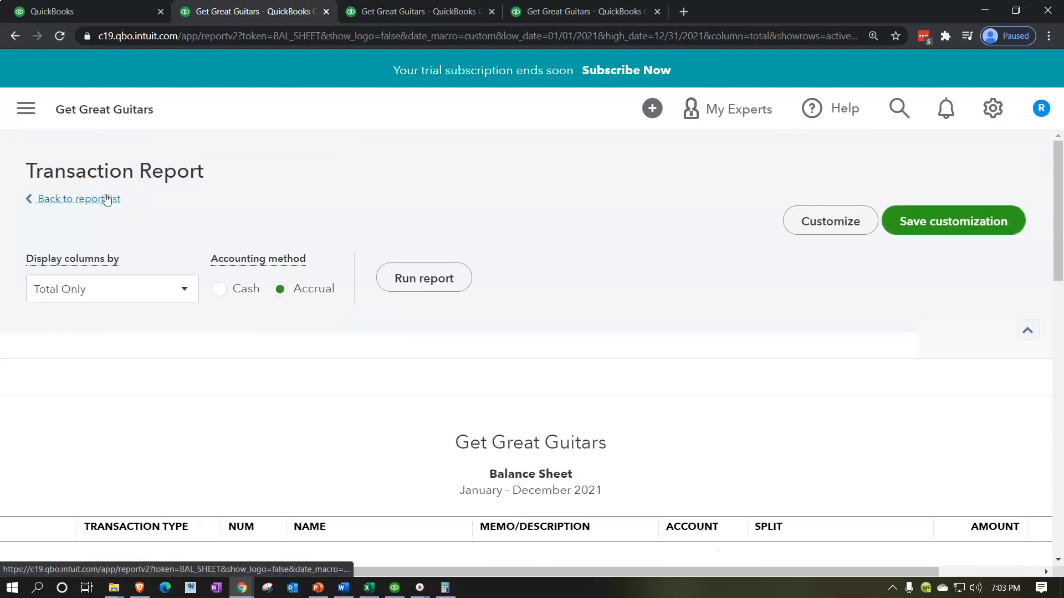
Step: Rerun the 2021 Profit and Loss report and review it down to the payroll expenses
{"action": "left_click", "coordinate": [397, 14]}
{"action": "scroll", "coordinate": [639, 354], "scroll_direction": "up", "scroll_amount": 12}
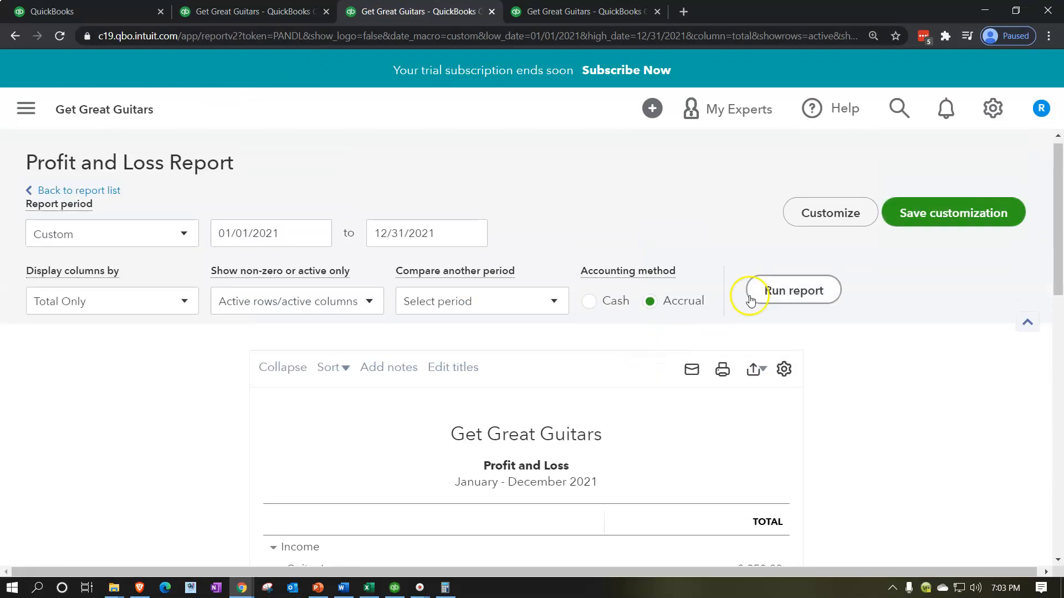
{"action": "left_click", "coordinate": [798, 278]}
{"action": "scroll", "coordinate": [797, 278], "scroll_direction": "down", "scroll_amount": 3}
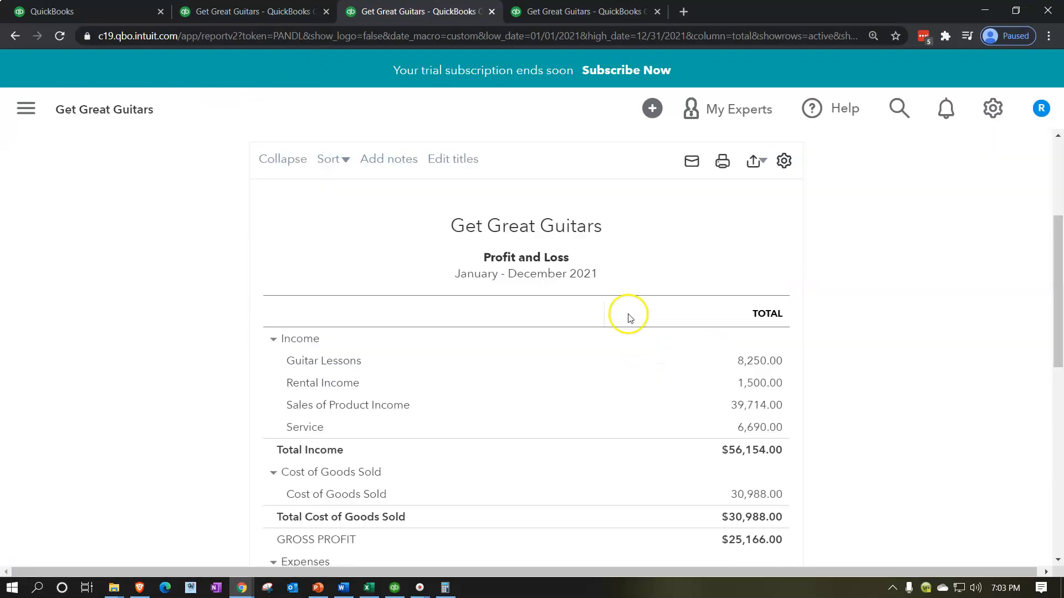
{"action": "scroll", "coordinate": [221, 375], "scroll_direction": "down", "scroll_amount": 3}
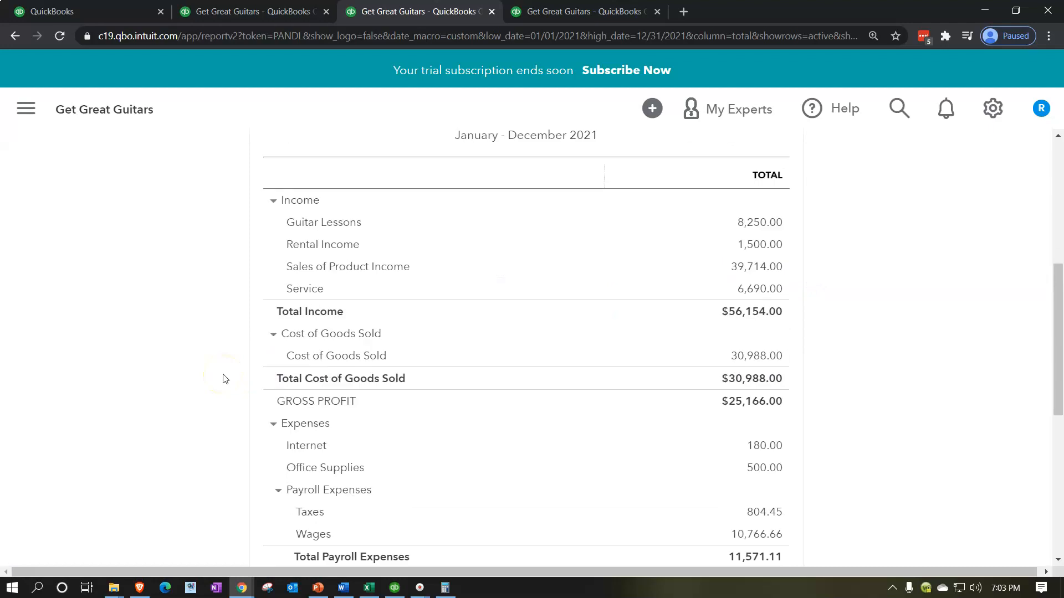
Step: Open the Wages transaction detail, check the hourly employee's 02/28/2021 expense amount, and return to the Profit and Loss report
{"action": "scroll", "coordinate": [223, 376], "scroll_direction": "down", "scroll_amount": 3}
{"action": "left_click", "coordinate": [749, 370]}
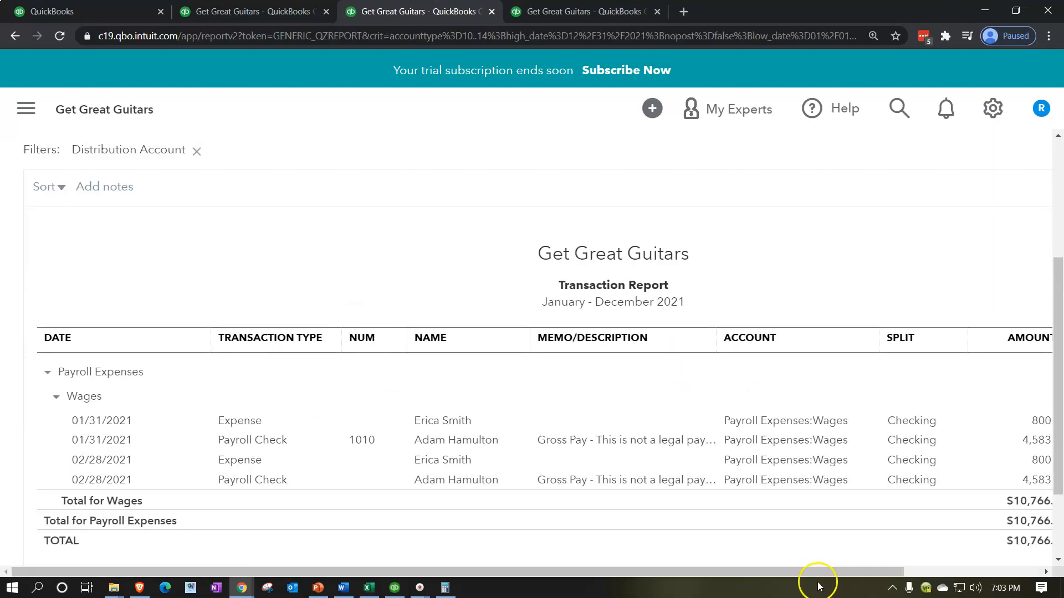
{"action": "left_click_drag", "start_coordinate": [826, 567], "coordinate": [930, 566]}
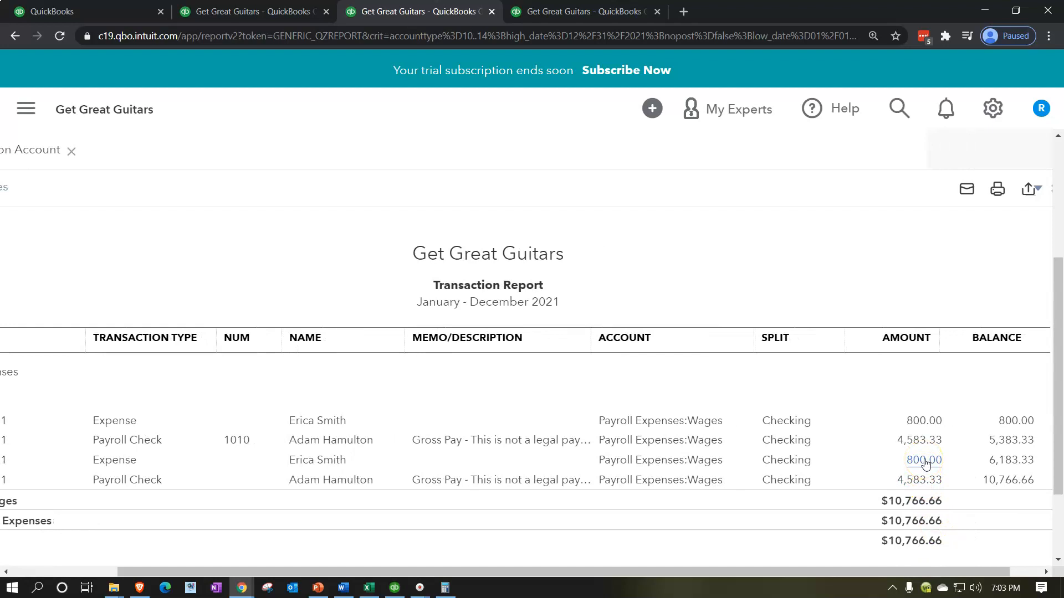
{"action": "left_click_drag", "start_coordinate": [846, 575], "coordinate": [550, 579]}
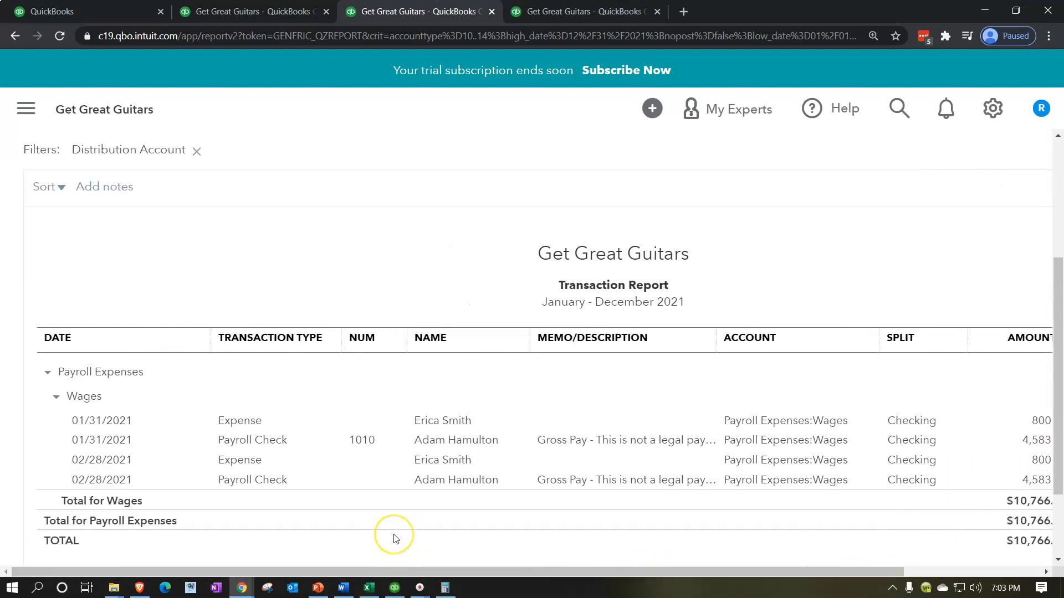
{"action": "scroll", "coordinate": [376, 515], "scroll_direction": "up", "scroll_amount": 4}
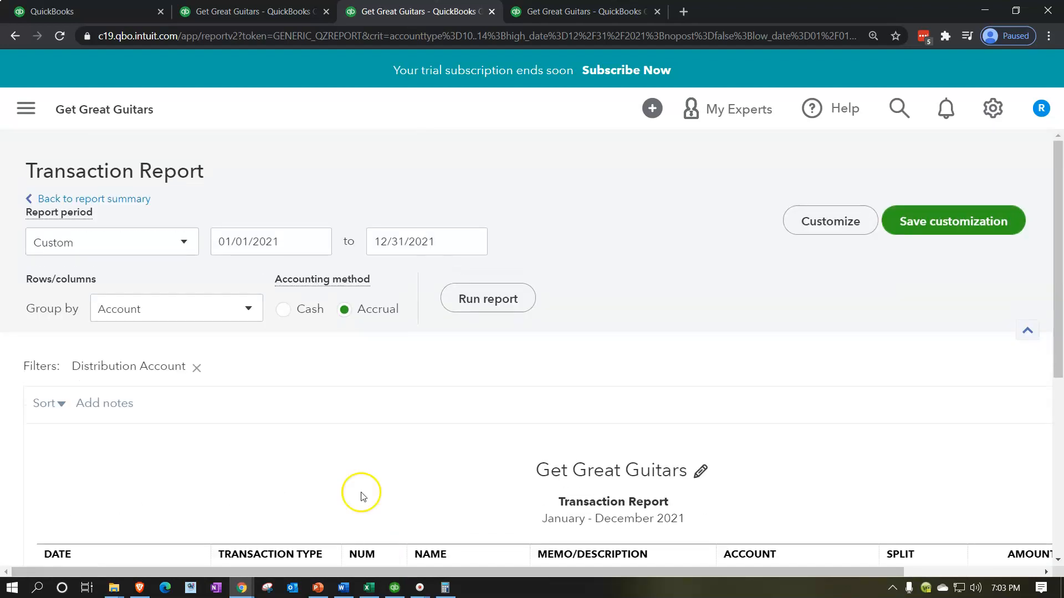
{"action": "left_click", "coordinate": [127, 201]}
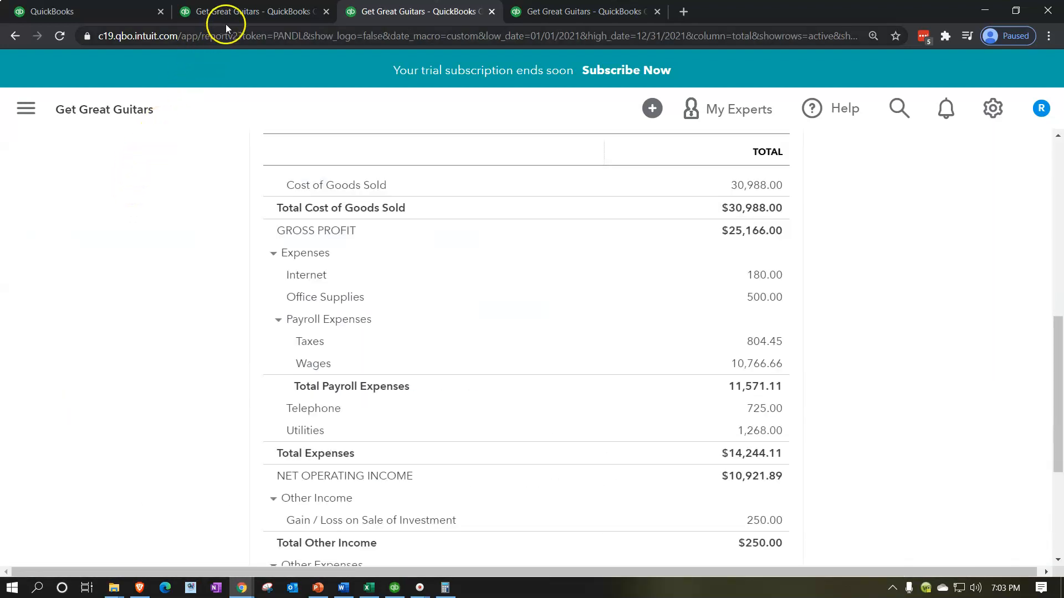
Step: Open the Balance Sheet's Payroll Liabilities transaction detail, check the hourly employee's 02/28/2021 withholding entry, and return to the report
{"action": "left_click", "coordinate": [235, 12]}
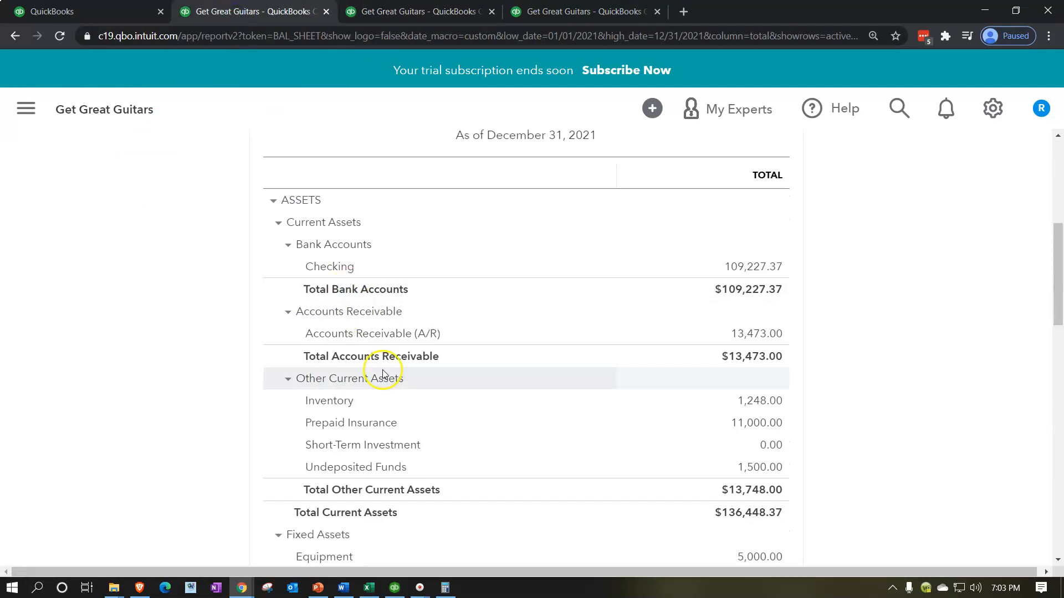
{"action": "scroll", "coordinate": [209, 387], "scroll_direction": "down", "scroll_amount": 5}
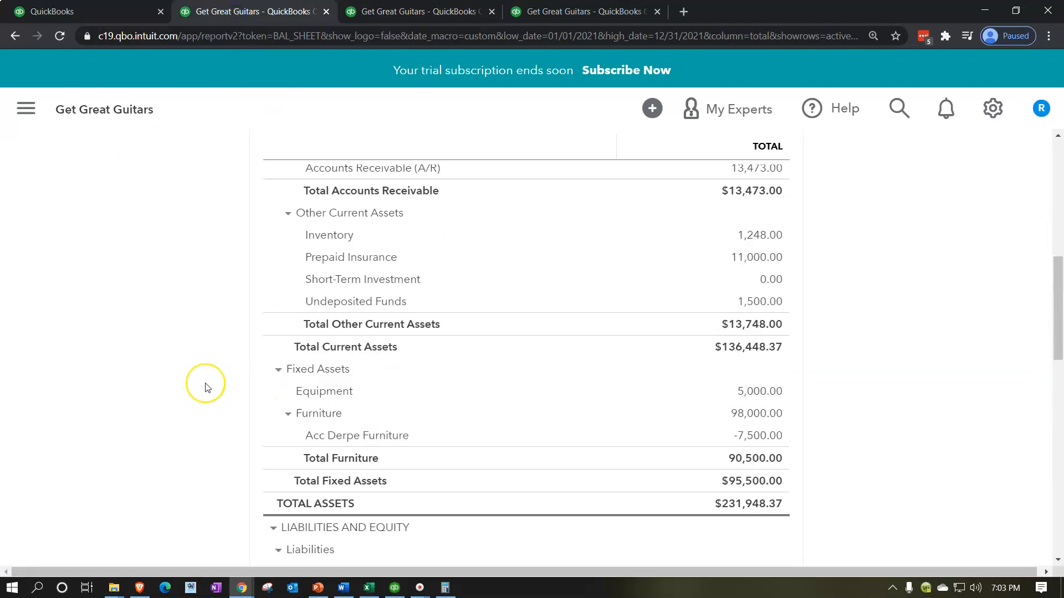
{"action": "scroll", "coordinate": [206, 387], "scroll_direction": "down", "scroll_amount": 7}
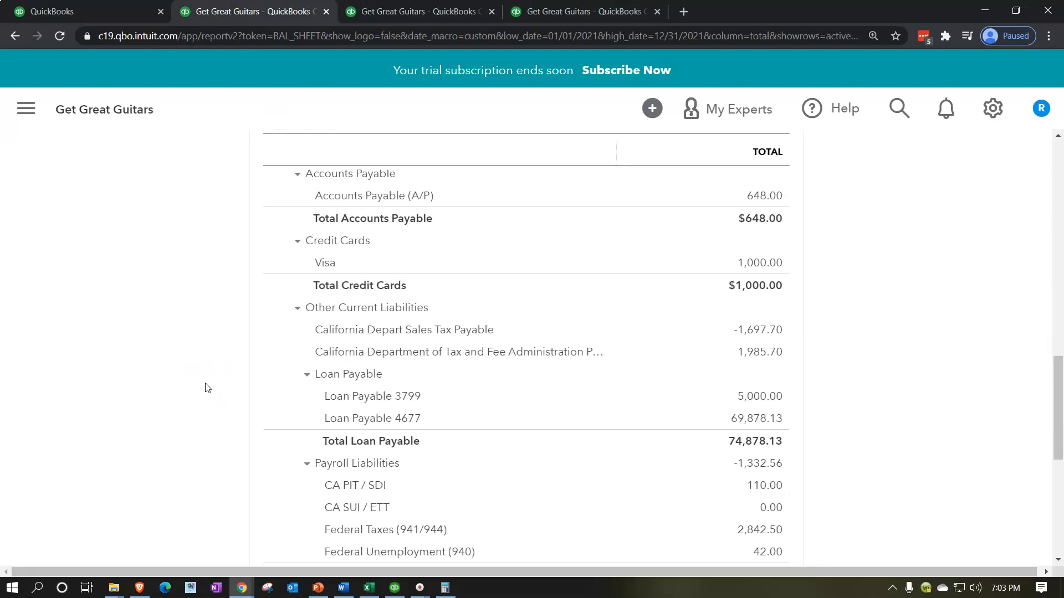
{"action": "scroll", "coordinate": [206, 387], "scroll_direction": "down", "scroll_amount": 1}
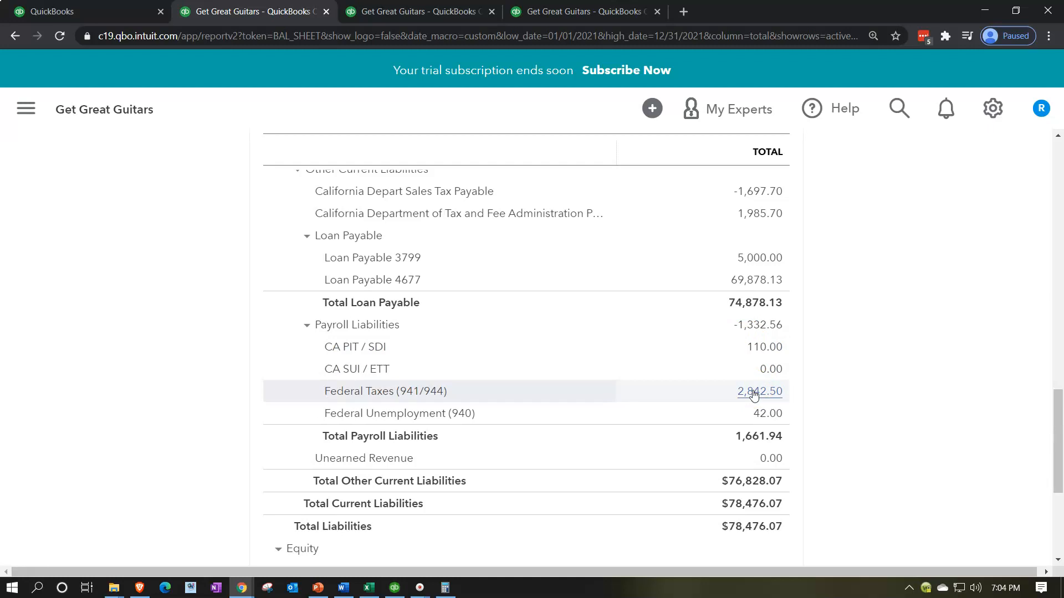
{"action": "left_click", "coordinate": [748, 326]}
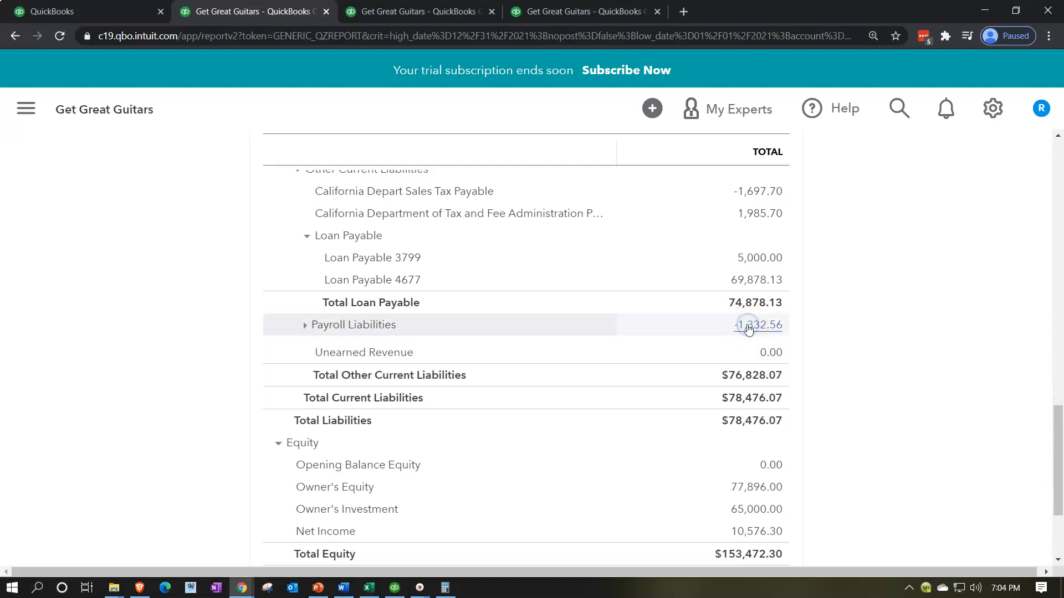
{"action": "scroll", "coordinate": [731, 332], "scroll_direction": "down", "scroll_amount": 3}
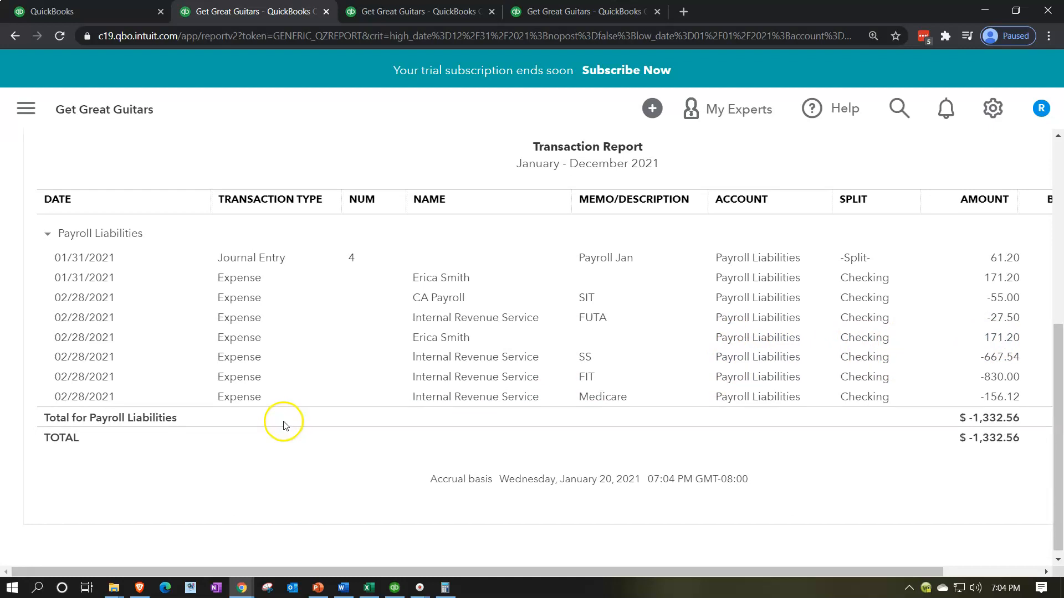
{"action": "scroll", "coordinate": [250, 388], "scroll_direction": "up", "scroll_amount": 6}
{"action": "left_click", "coordinate": [135, 198]}
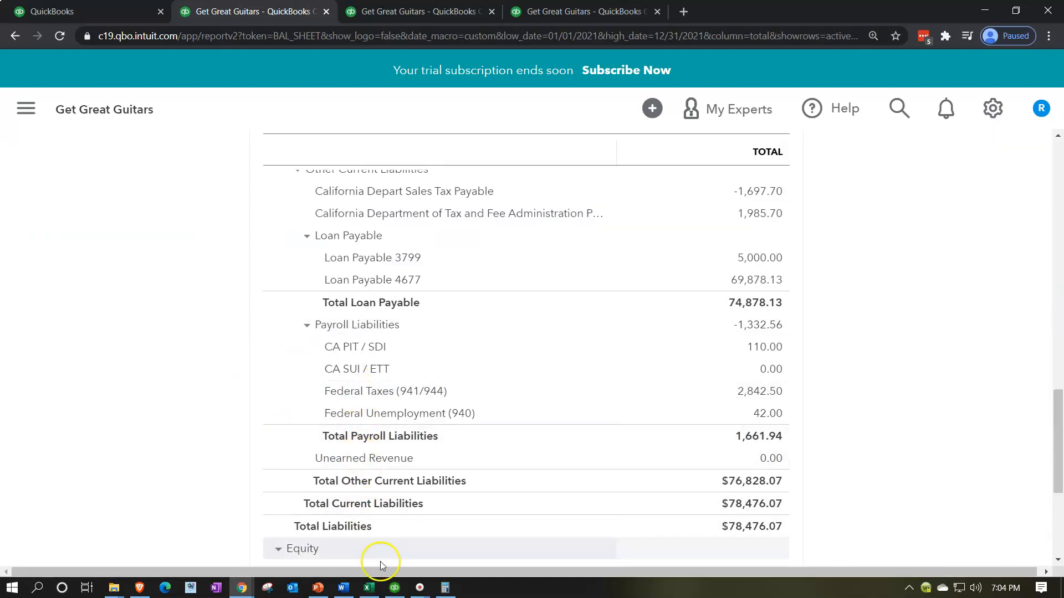
Step: Switch to Payroll.xlsx and review the Payroll Taxes and Payroll Liability lines of the employer tax entry
{"action": "left_click", "coordinate": [368, 587]}
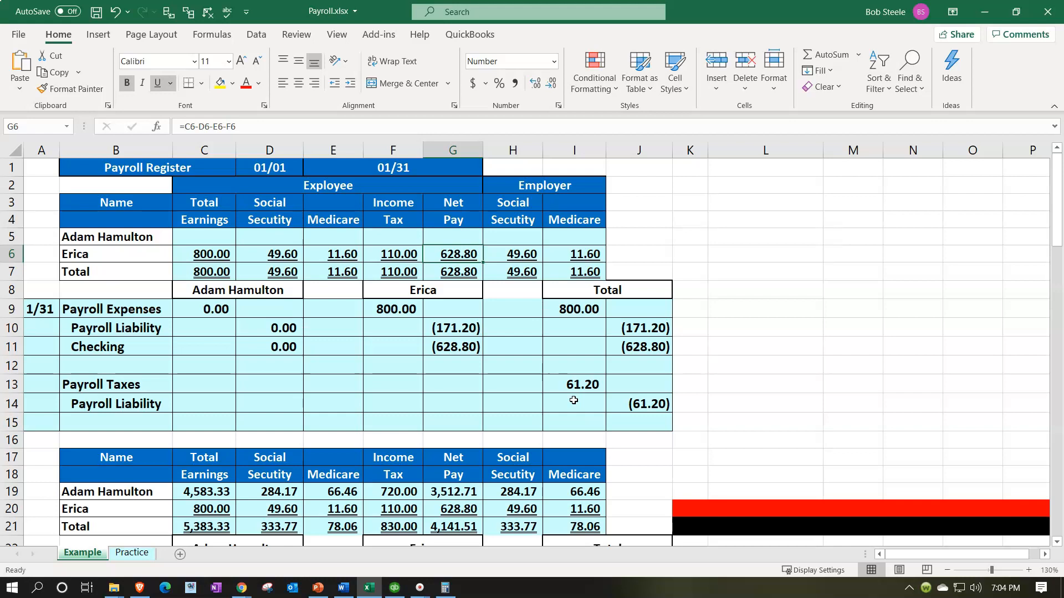
{"action": "left_click_drag", "start_coordinate": [148, 384], "coordinate": [147, 404]}
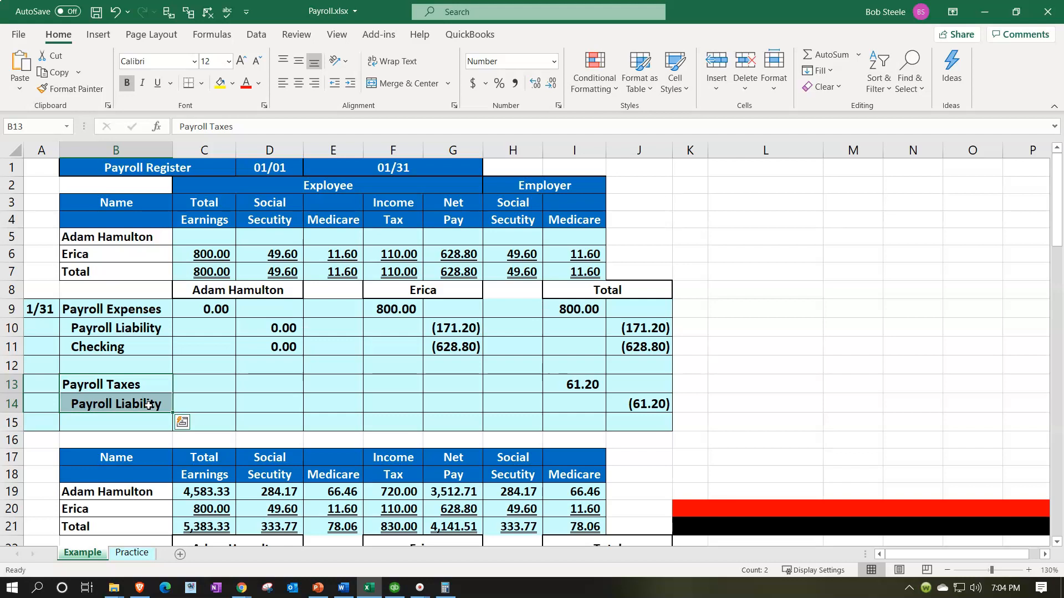
{"action": "left_click", "coordinate": [149, 415]}
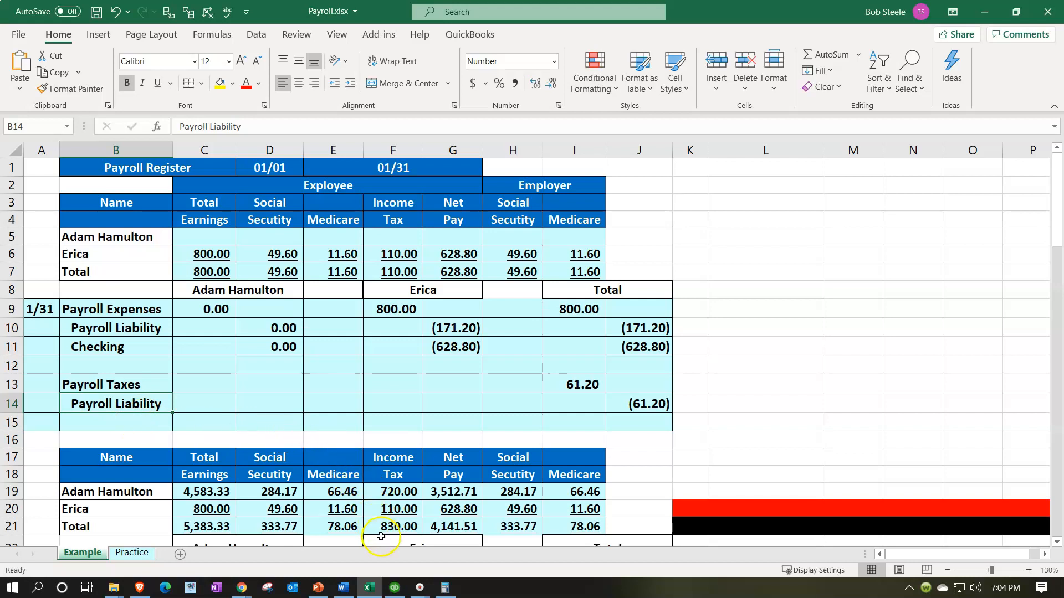
Step: Switch to QuickBooks Online, open the Payroll Liabilities register from the Chart of Accounts, and collapse the navigation menu
{"action": "left_click", "coordinate": [378, 591]}
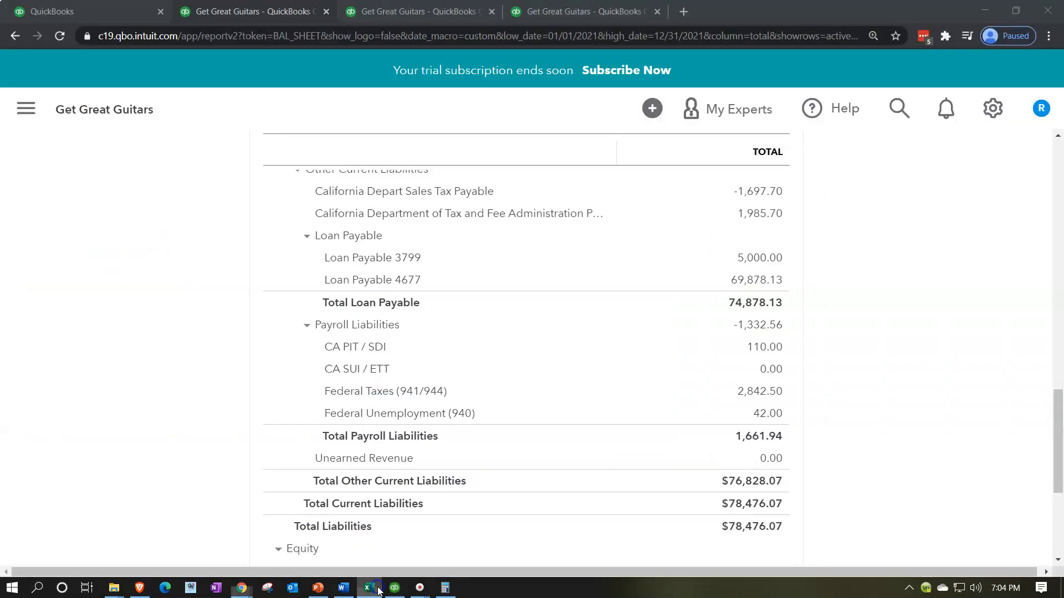
{"action": "left_click", "coordinate": [109, 14]}
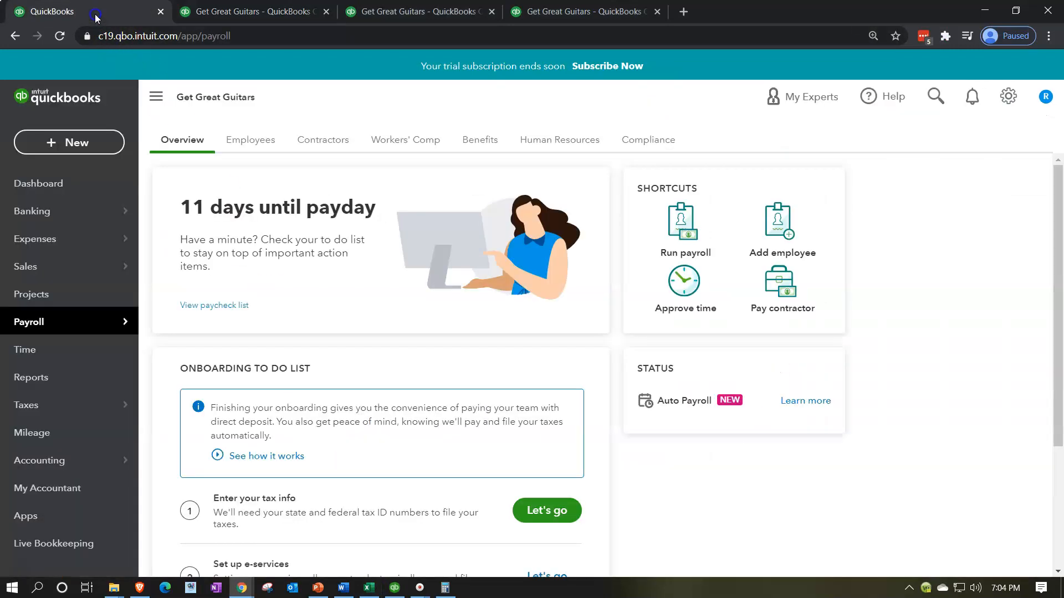
{"action": "scroll", "coordinate": [108, 396], "scroll_direction": "down", "scroll_amount": 2}
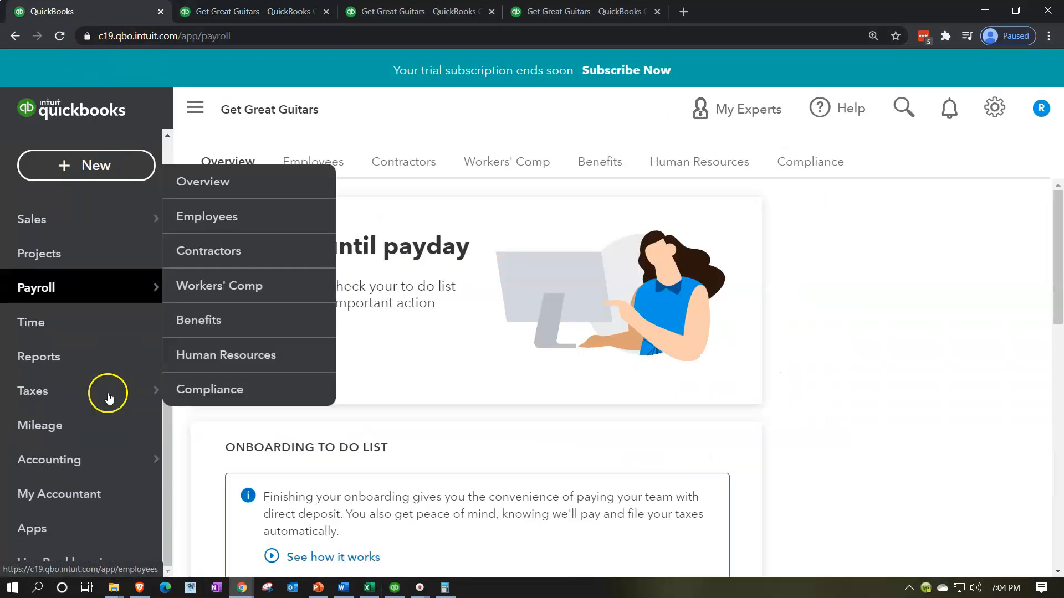
{"action": "left_click", "coordinate": [82, 460]}
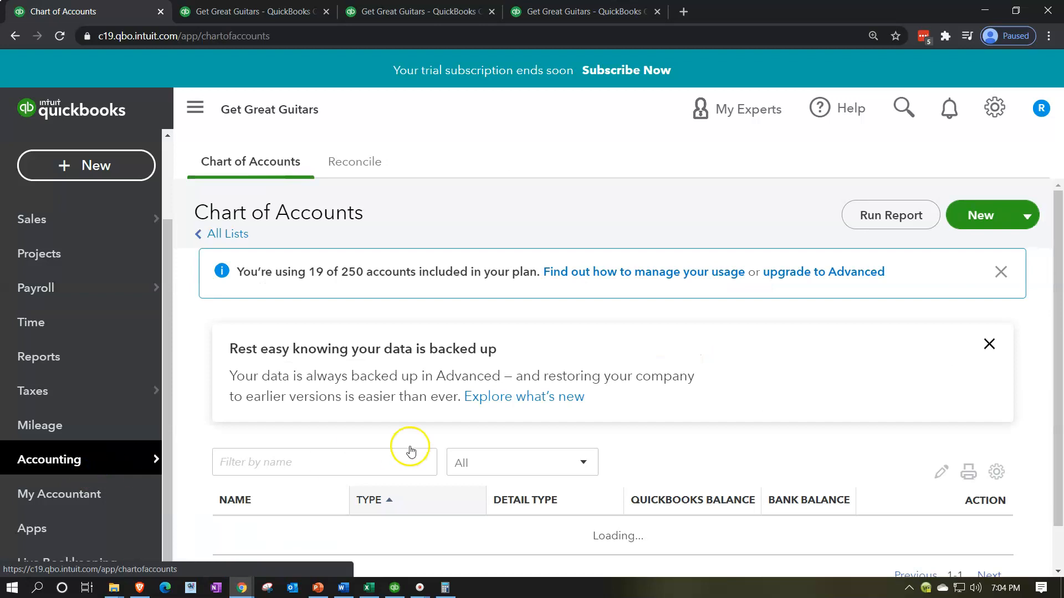
{"action": "scroll", "coordinate": [506, 363], "scroll_direction": "down", "scroll_amount": 5}
{"action": "scroll", "coordinate": [516, 364], "scroll_direction": "down", "scroll_amount": 4}
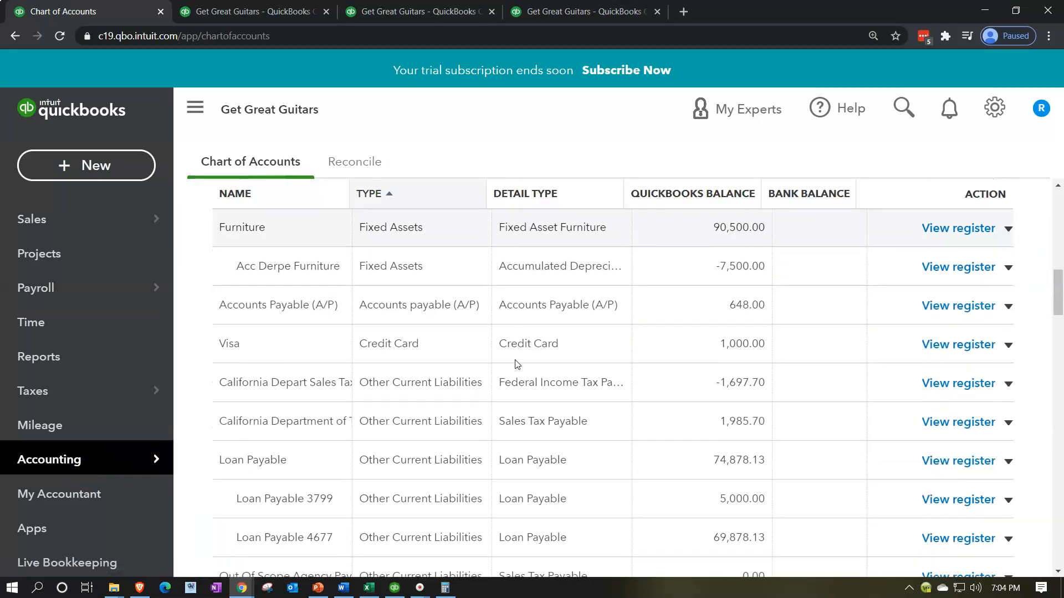
{"action": "scroll", "coordinate": [516, 360], "scroll_direction": "down", "scroll_amount": 1}
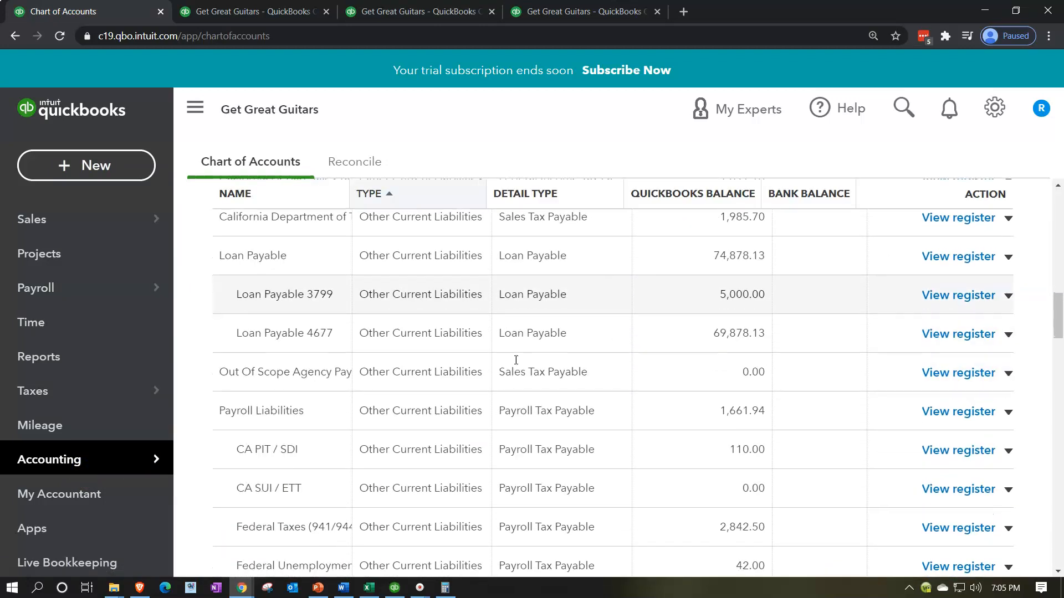
{"action": "left_click", "coordinate": [936, 413]}
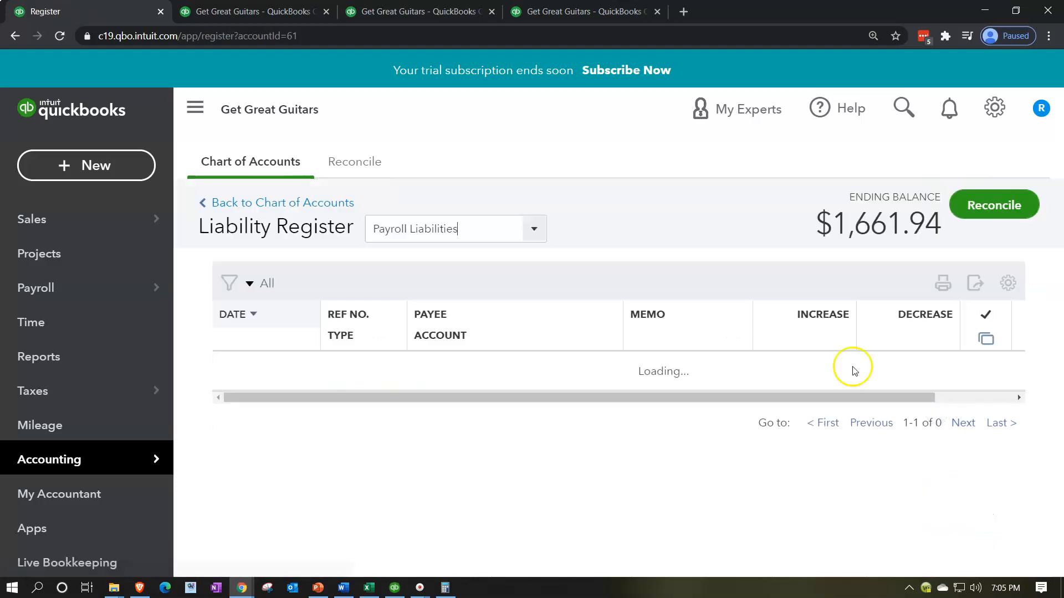
{"action": "left_click", "coordinate": [195, 107]}
Step: Start a journal entry in the Payroll Liabilities register dated 02/28/2021 with the memo "Payroll Feb"
{"action": "left_click", "coordinate": [148, 408]}
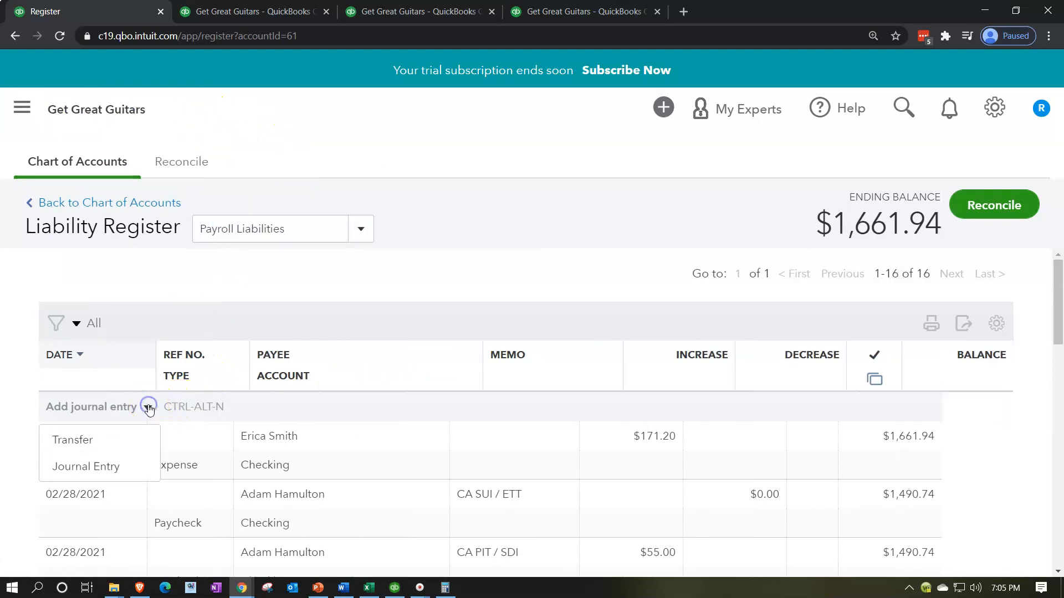
{"action": "left_click", "coordinate": [125, 469]}
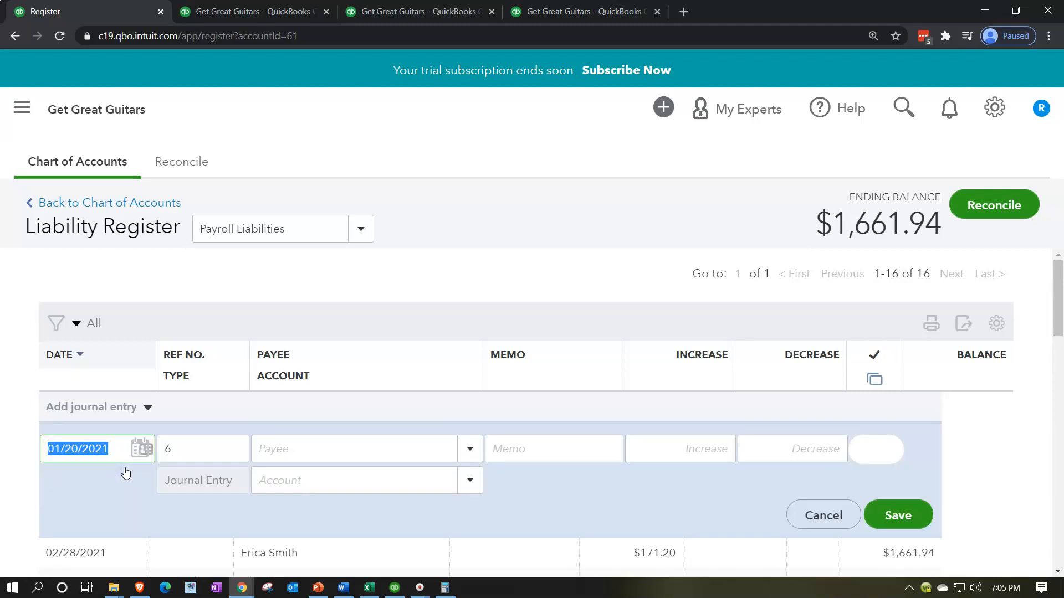
{"action": "type", "text": "0228"}
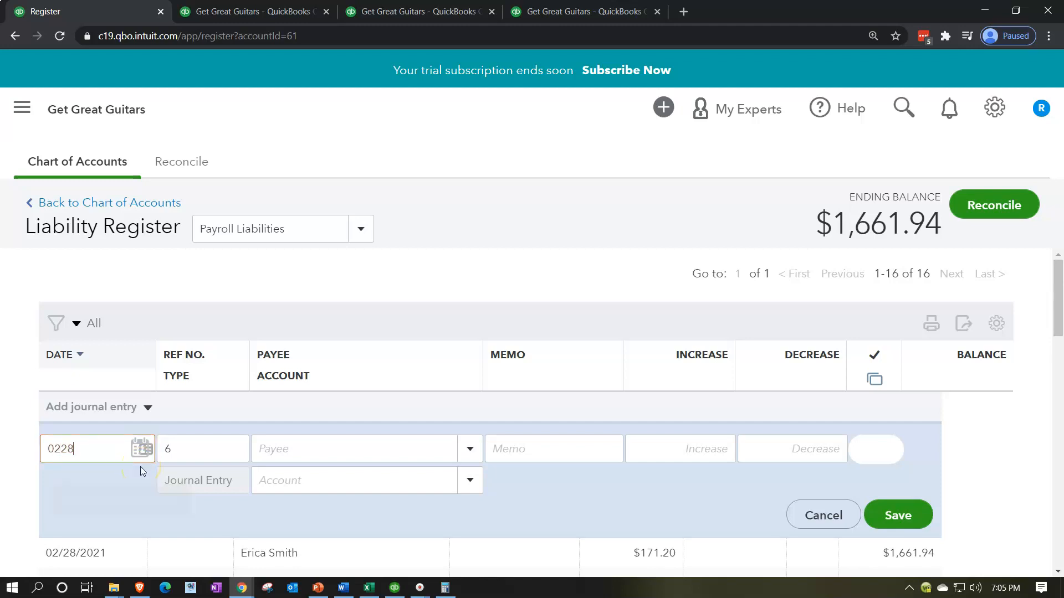
{"action": "key", "text": "Tab"}
{"action": "key", "text": "Tab"}
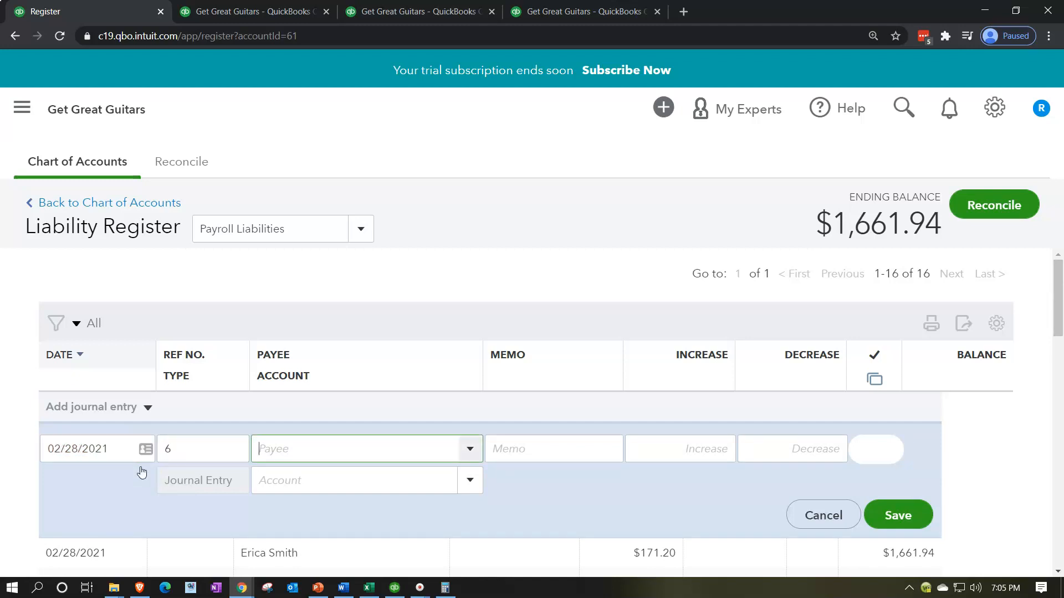
{"action": "key", "text": "Tab"}
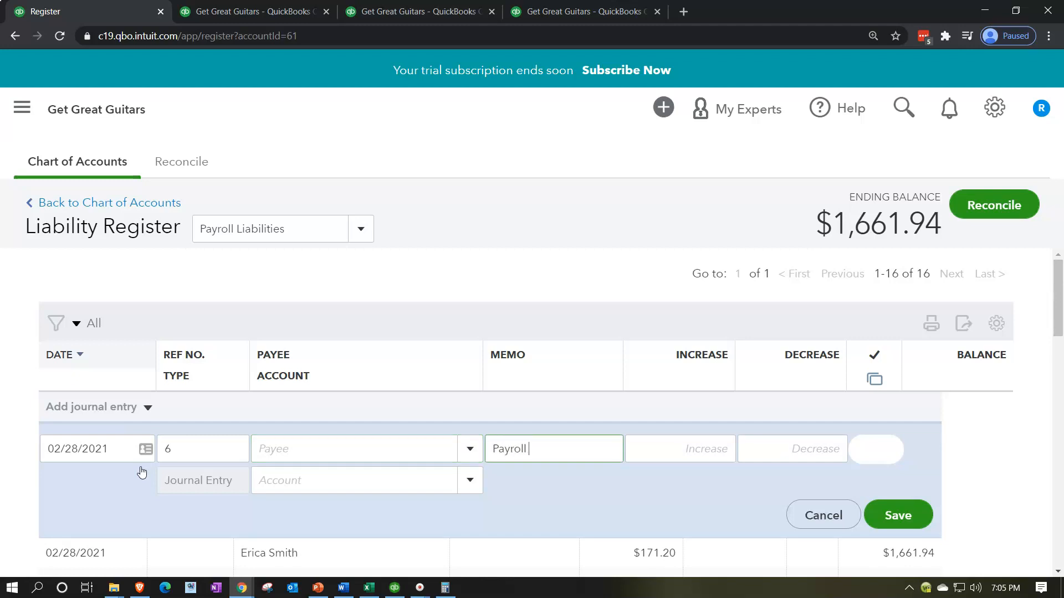
{"action": "key", "text": "Tab"}
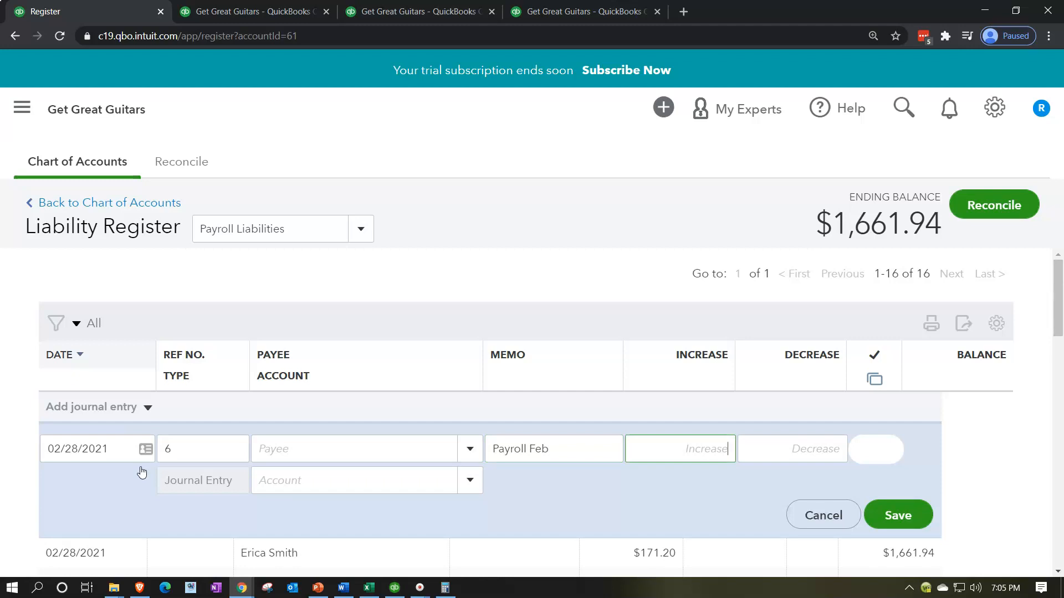
Step: Check the employer Social Security and Medicare total in Payroll.xlsx and enter 61.20 as the journal entry's increase in QuickBooks
{"action": "left_click", "coordinate": [369, 587]}
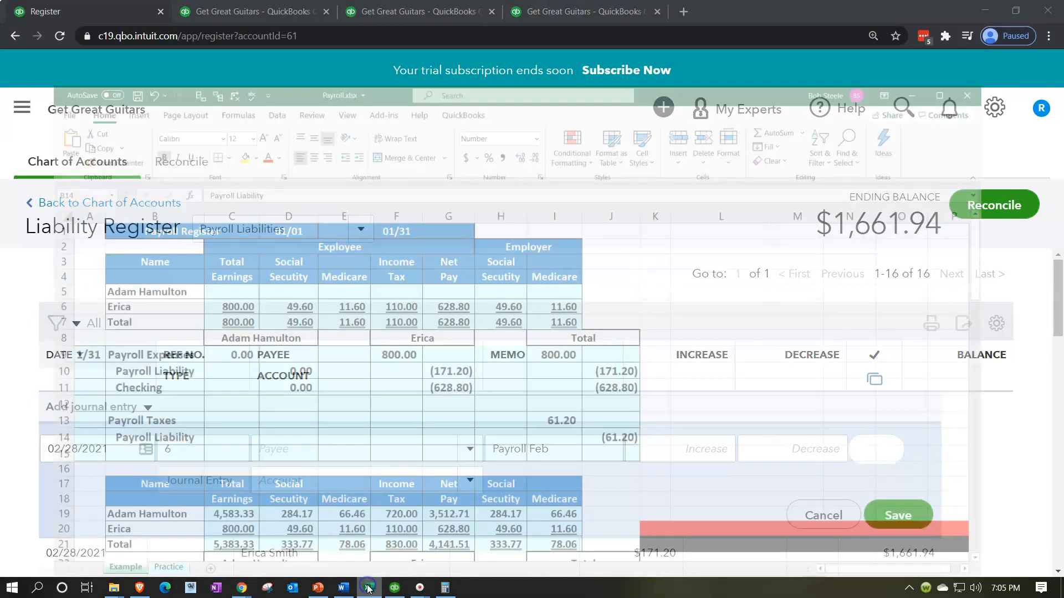
{"action": "left_click", "coordinate": [591, 384]}
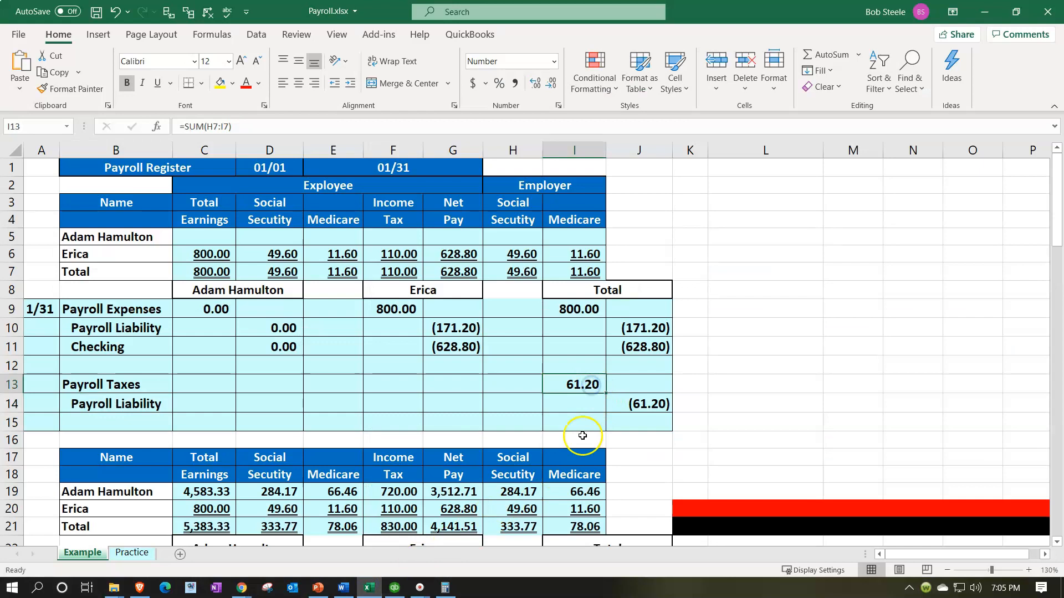
{"action": "left_click_drag", "start_coordinate": [502, 268], "coordinate": [560, 268]}
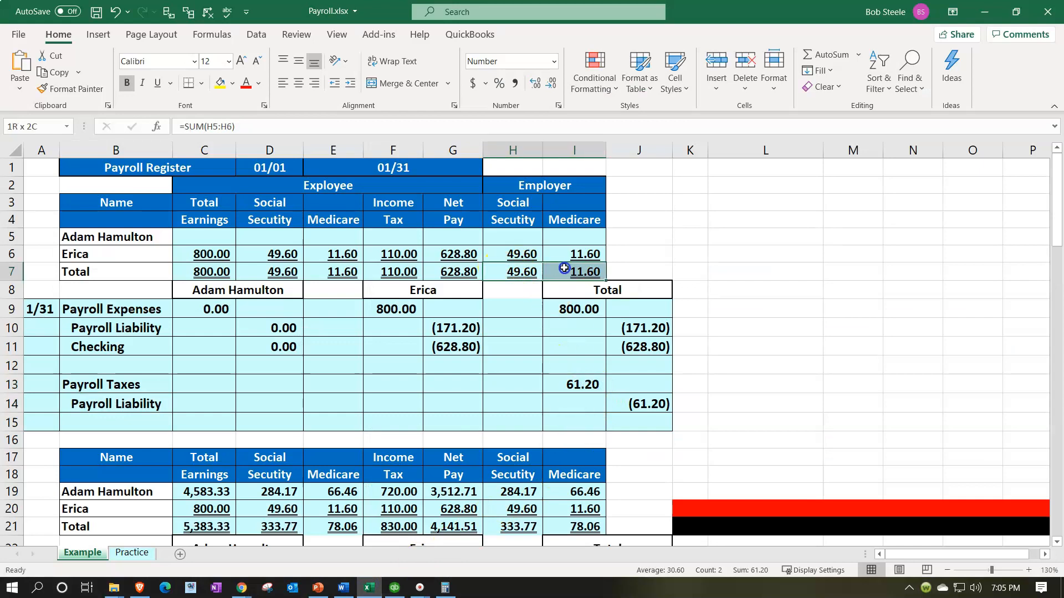
{"action": "left_click", "coordinate": [984, 12]}
{"action": "left_click", "coordinate": [714, 440]}
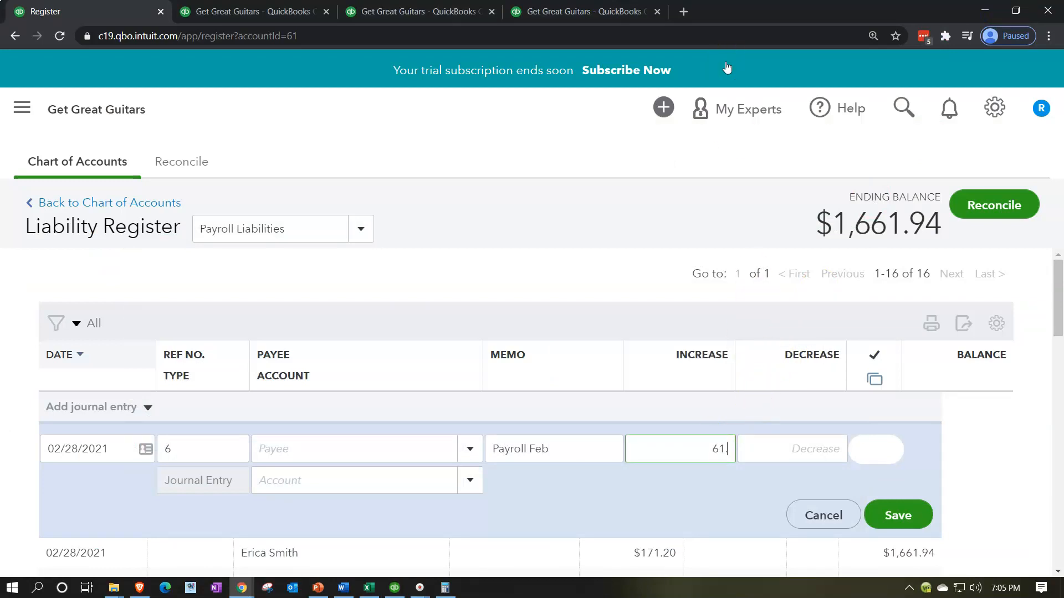
{"action": "key", "text": "Tab"}
{"action": "key", "text": "Tab"}
Step: Set the journal entry's account to Payroll Expenses:Taxes and save the transaction
{"action": "left_click", "coordinate": [275, 478]}
{"action": "type", "text": "Payro"}
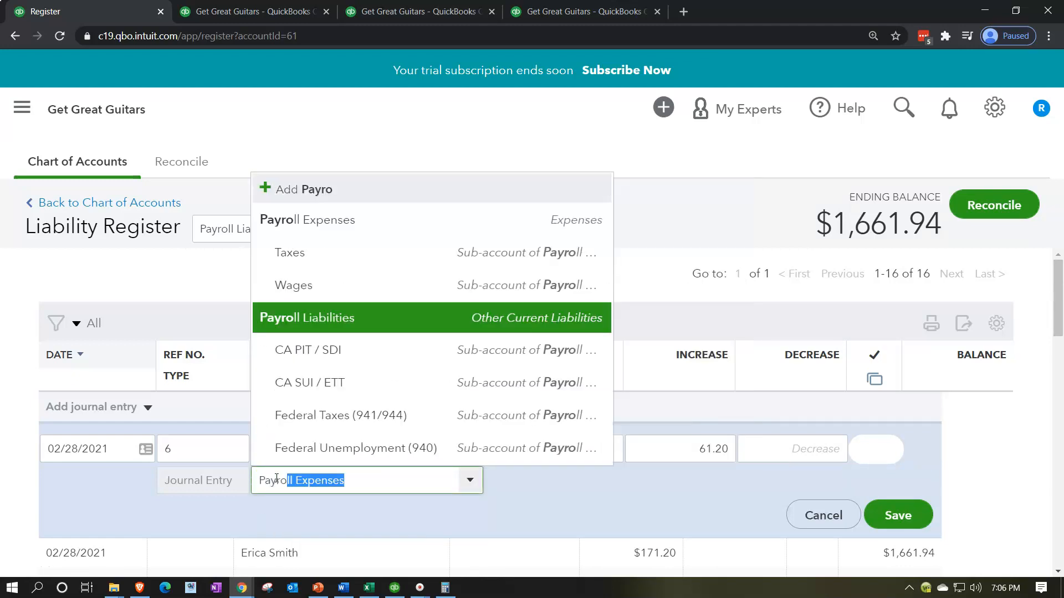
{"action": "type", "text": "ll"}
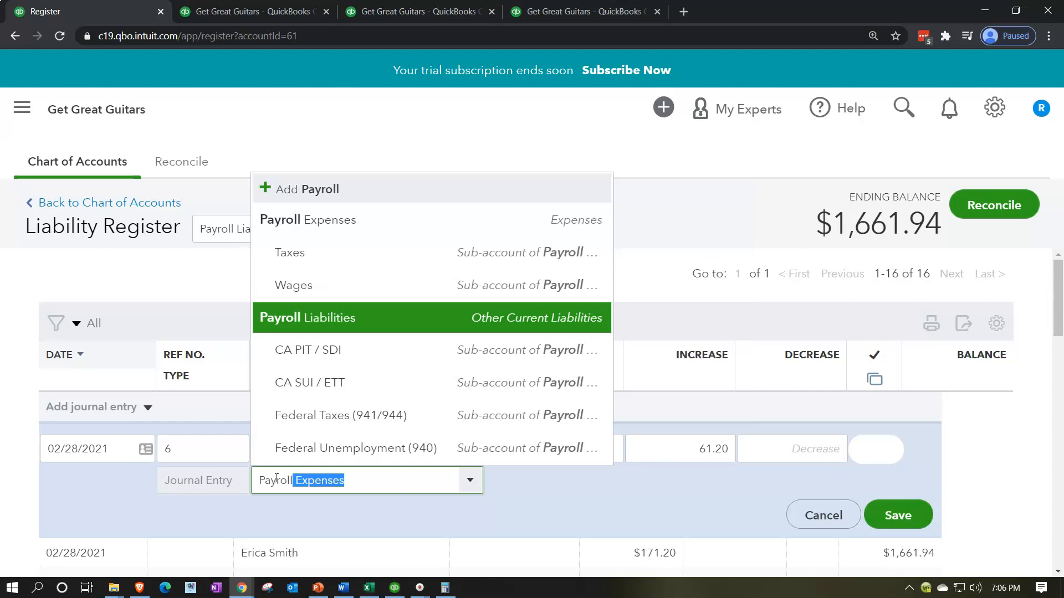
{"action": "type", "text": " ta"}
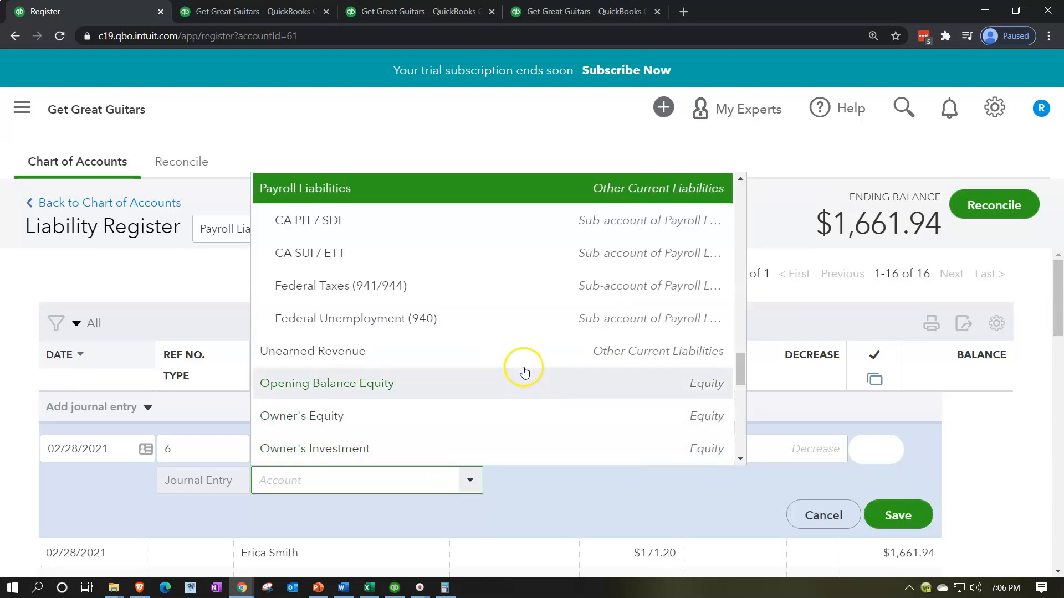
{"action": "scroll", "coordinate": [524, 367], "scroll_direction": "down", "scroll_amount": 1}
{"action": "scroll", "coordinate": [525, 367], "scroll_direction": "down", "scroll_amount": 6}
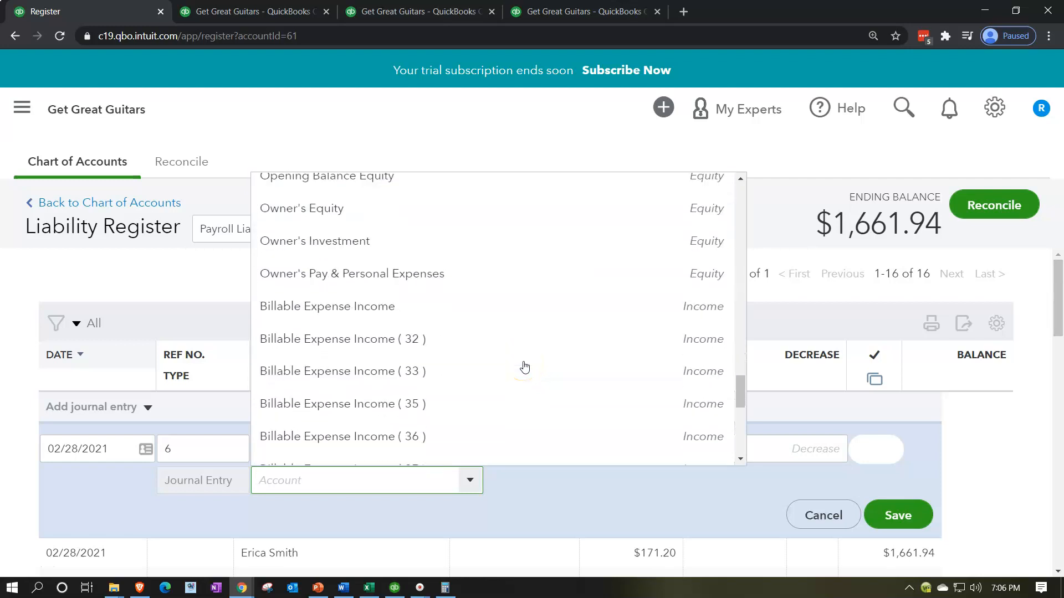
{"action": "scroll", "coordinate": [524, 367], "scroll_direction": "down", "scroll_amount": 1}
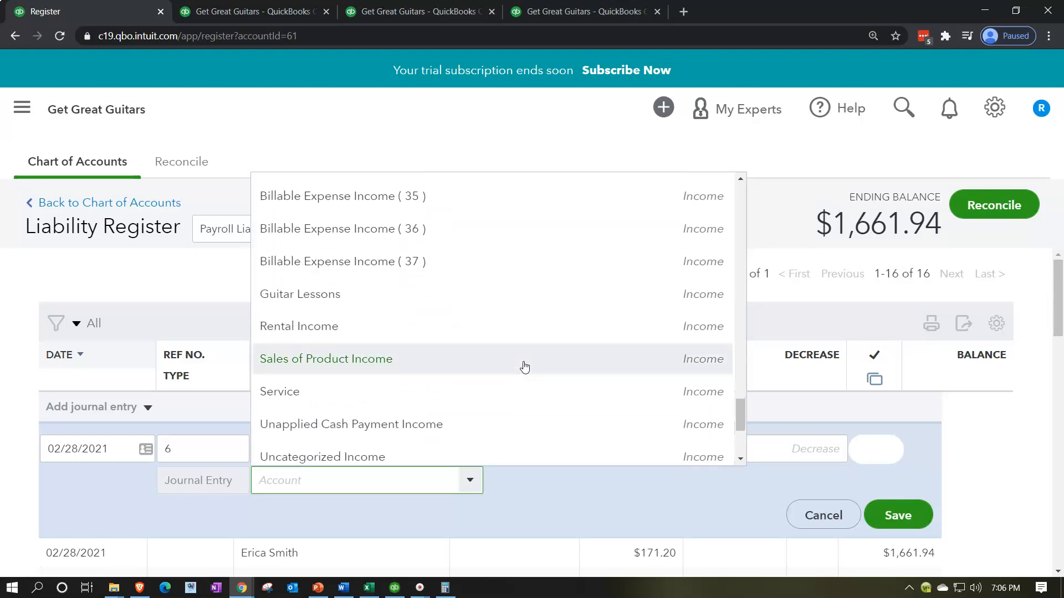
{"action": "scroll", "coordinate": [524, 367], "scroll_direction": "down", "scroll_amount": 4}
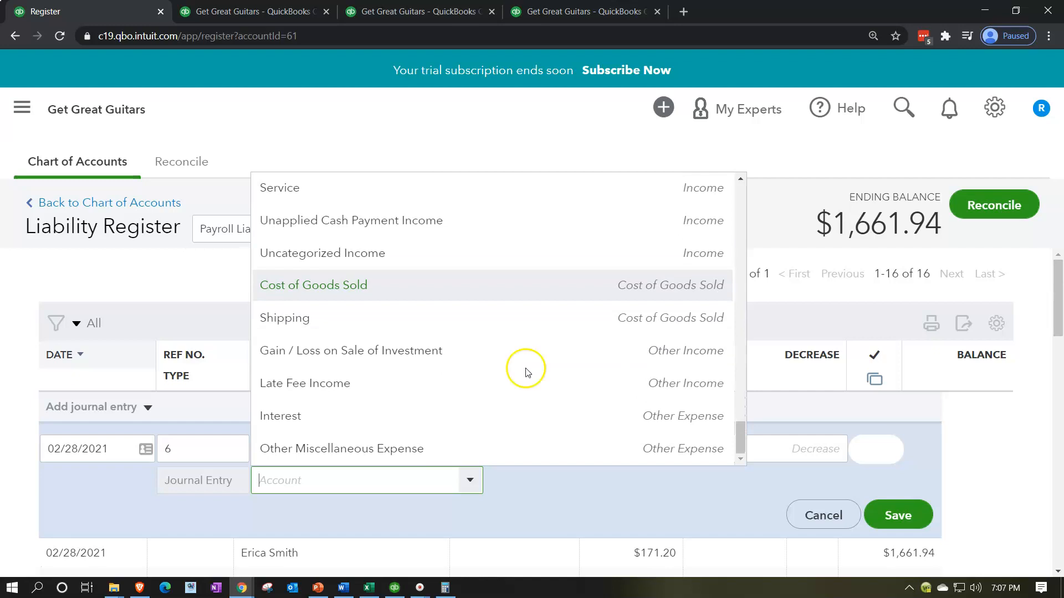
{"action": "scroll", "coordinate": [525, 367], "scroll_direction": "up", "scroll_amount": 8}
{"action": "scroll", "coordinate": [524, 372], "scroll_direction": "up", "scroll_amount": 8}
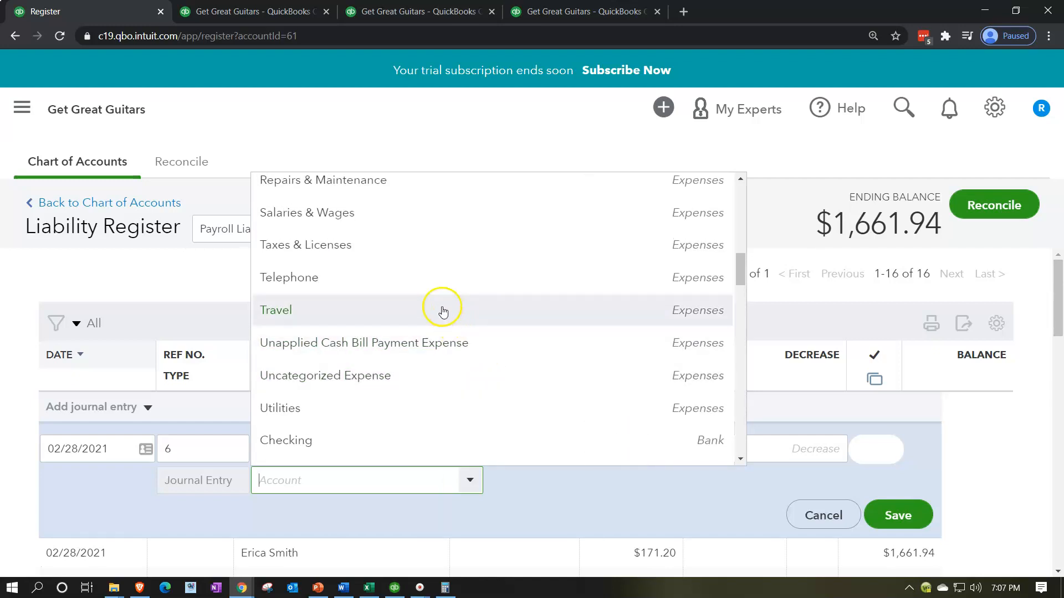
{"action": "scroll", "coordinate": [430, 277], "scroll_direction": "up", "scroll_amount": 3}
{"action": "scroll", "coordinate": [429, 279], "scroll_direction": "up", "scroll_amount": 3}
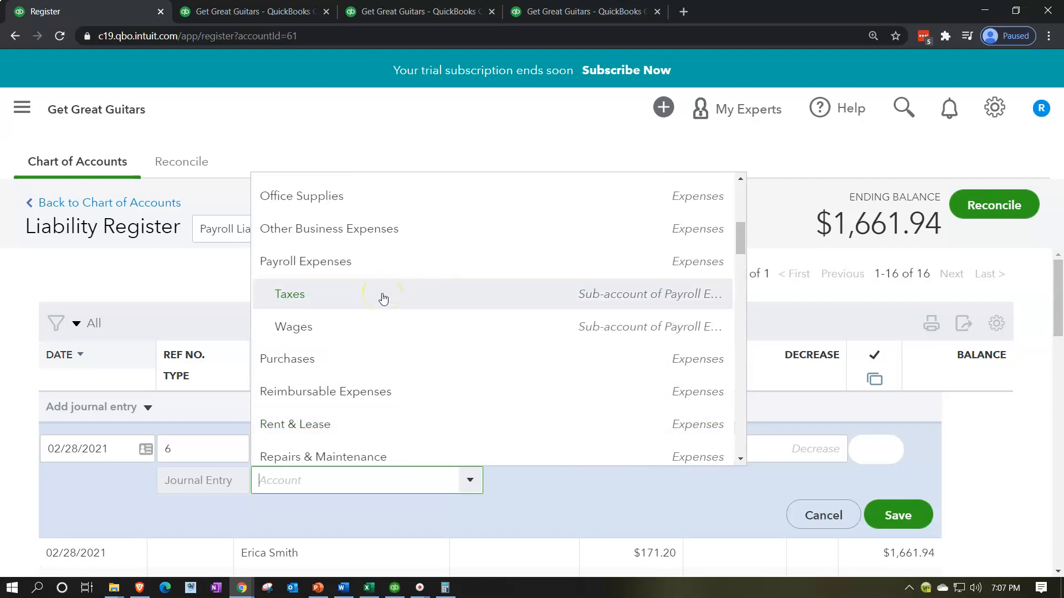
{"action": "left_click", "coordinate": [334, 304]}
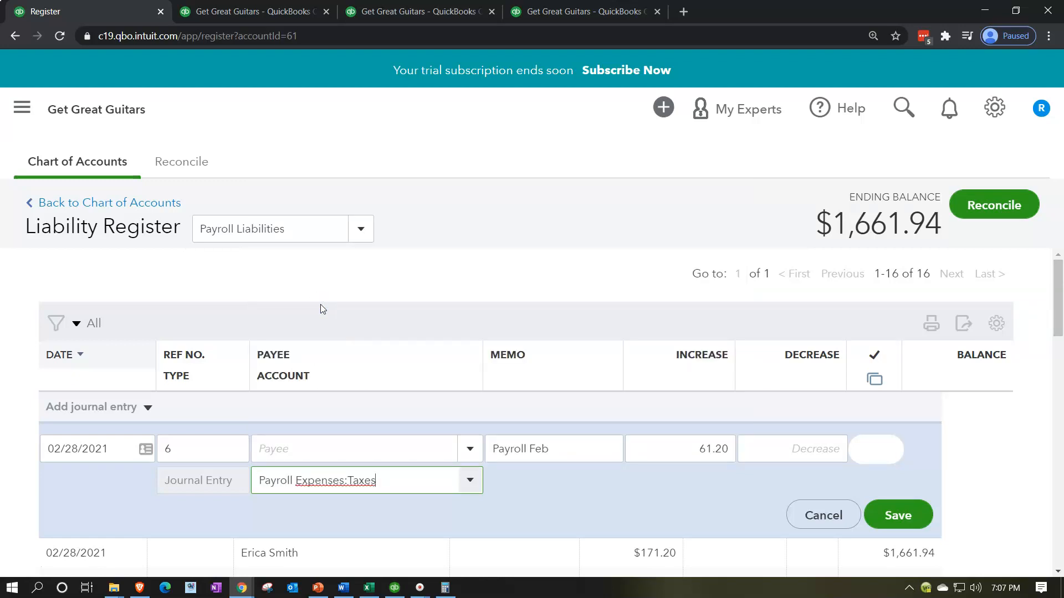
{"action": "left_click", "coordinate": [896, 515]}
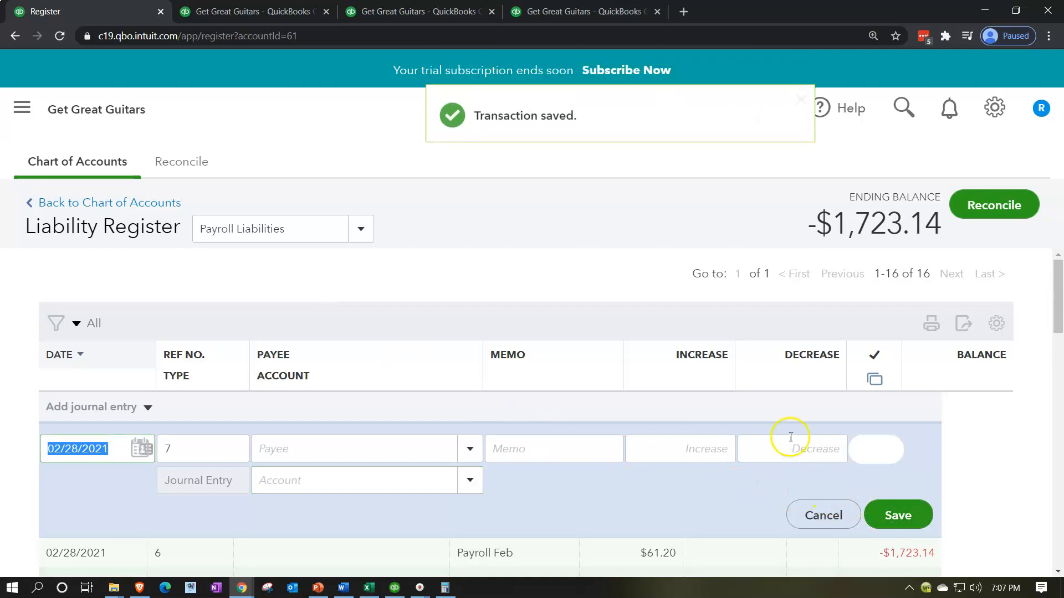
Step: Rerun the 2021 Balance Sheet and review it down to the Payroll Liabilities section
{"action": "left_click", "coordinate": [279, 16]}
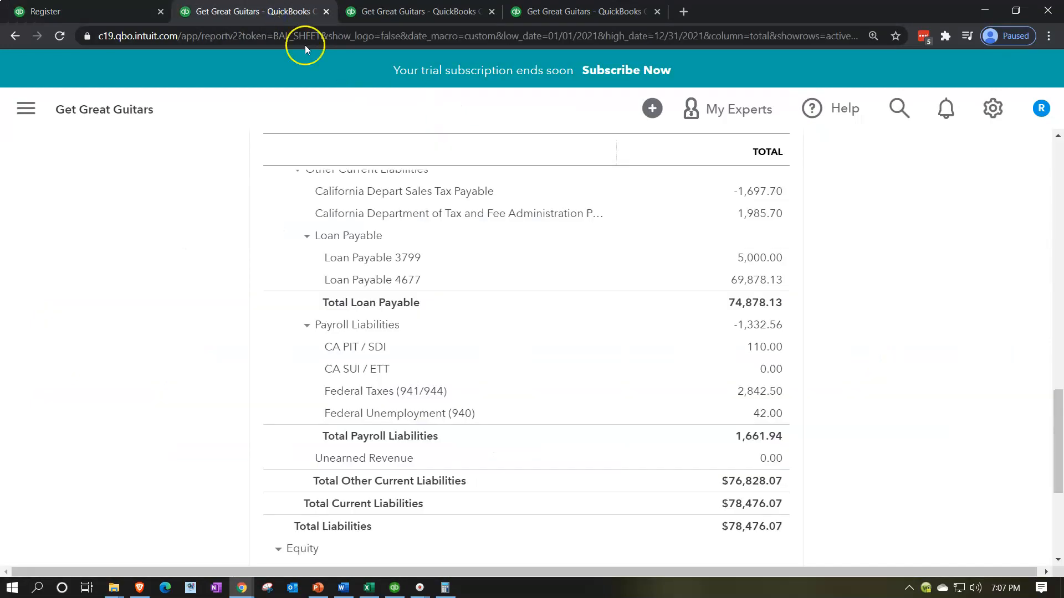
{"action": "scroll", "coordinate": [876, 302], "scroll_direction": "up", "scroll_amount": 15}
{"action": "left_click", "coordinate": [831, 292]}
{"action": "scroll", "coordinate": [256, 380], "scroll_direction": "down", "scroll_amount": 5}
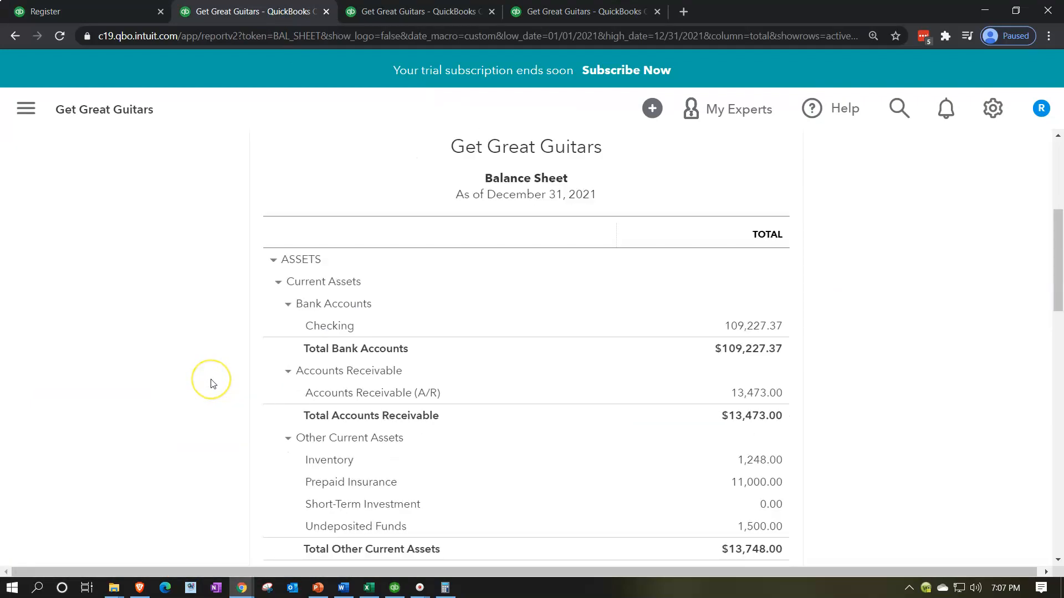
{"action": "scroll", "coordinate": [211, 383], "scroll_direction": "down", "scroll_amount": 12}
{"action": "scroll", "coordinate": [211, 384], "scroll_direction": "down", "scroll_amount": 1}
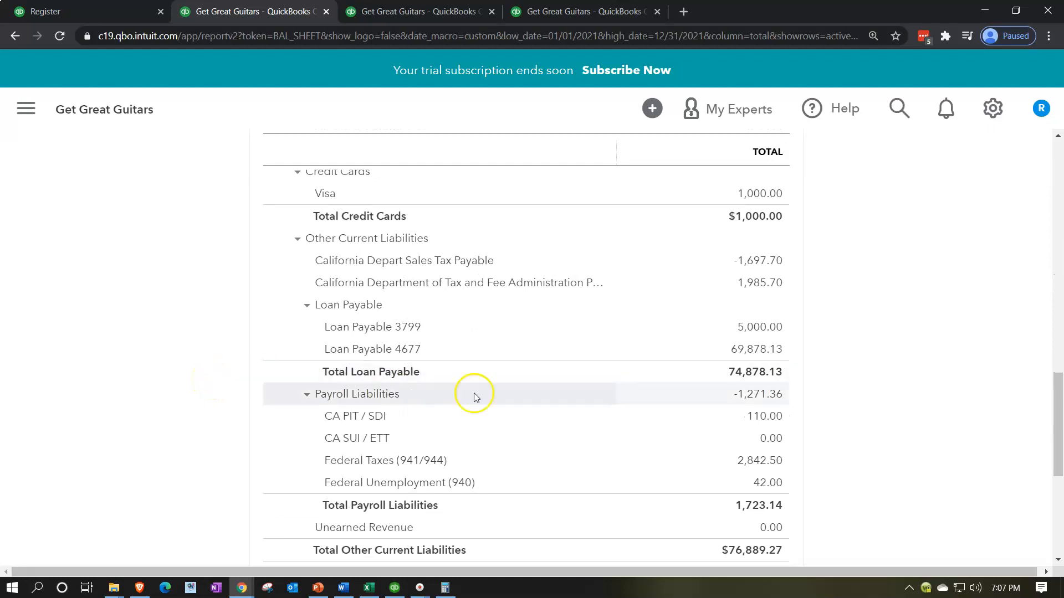
Step: Open the Payroll Liabilities transaction detail, check the 02/28/2021 Payroll Feb journal entry, and return to the Balance Sheet
{"action": "left_click", "coordinate": [767, 397]}
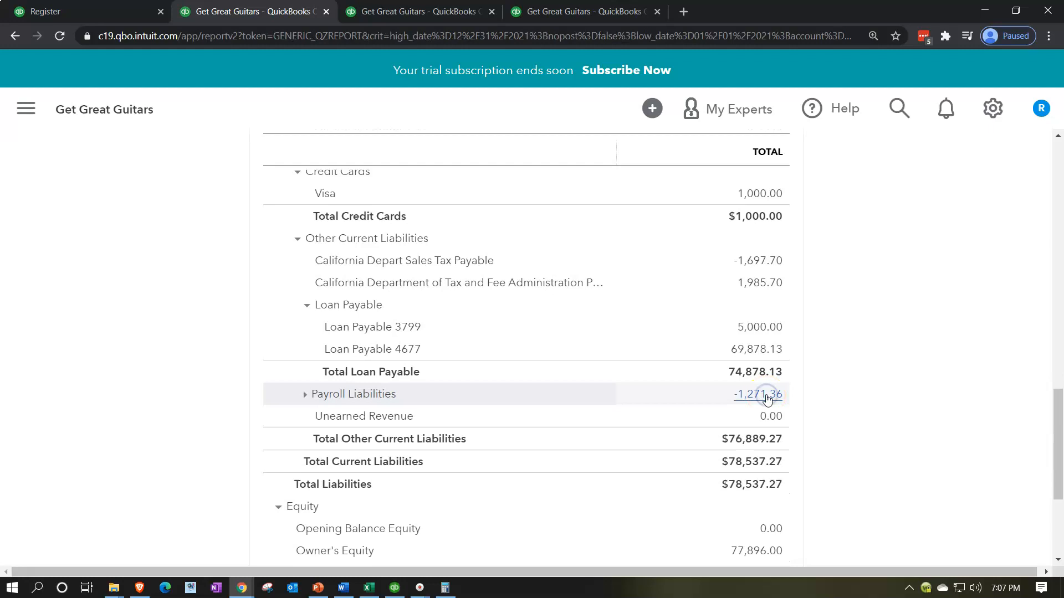
{"action": "scroll", "coordinate": [764, 397], "scroll_direction": "down", "scroll_amount": 2}
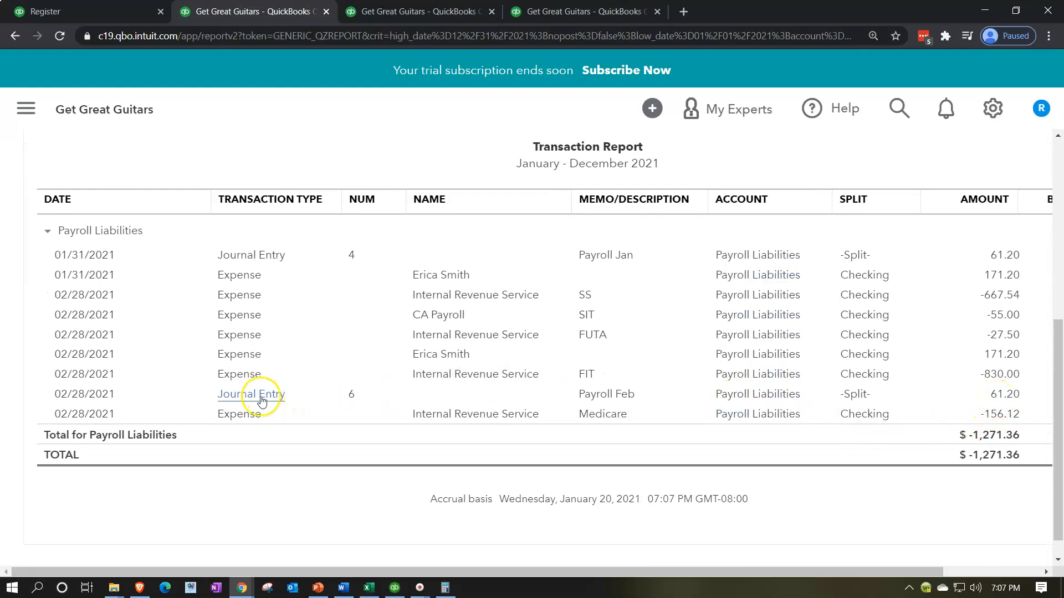
{"action": "scroll", "coordinate": [166, 354], "scroll_direction": "up", "scroll_amount": 6}
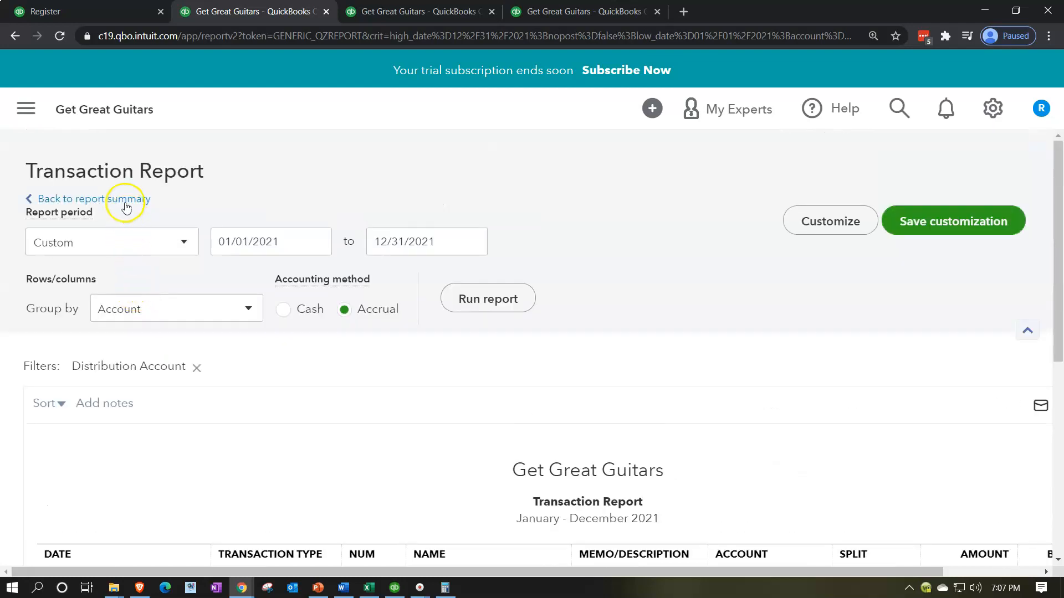
{"action": "left_click", "coordinate": [126, 203]}
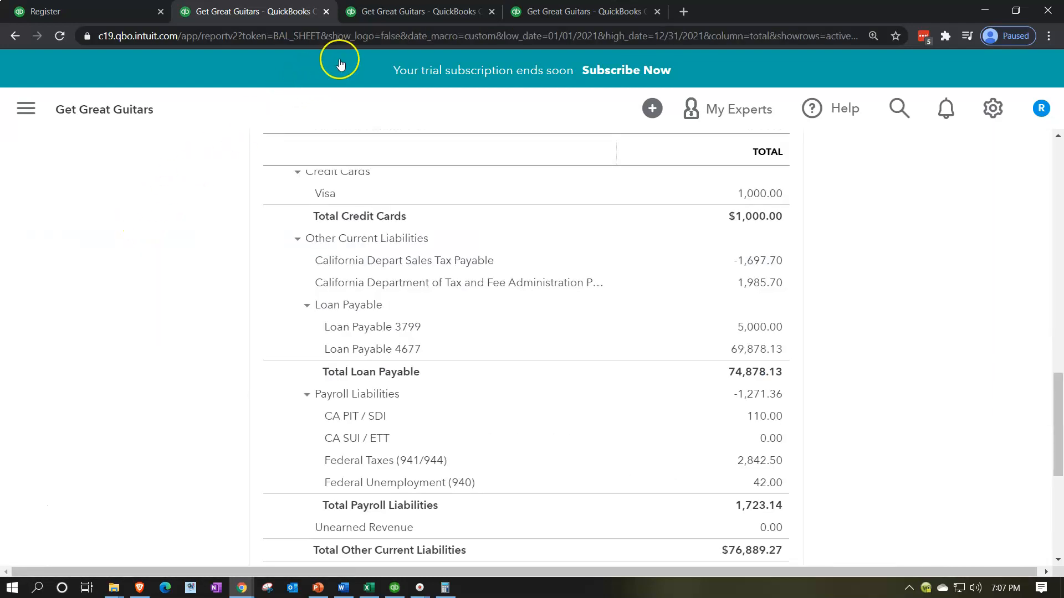
Step: Rerun the 2021 Profit and Loss report and review it down to the Payroll Expenses section
{"action": "left_click", "coordinate": [401, 13]}
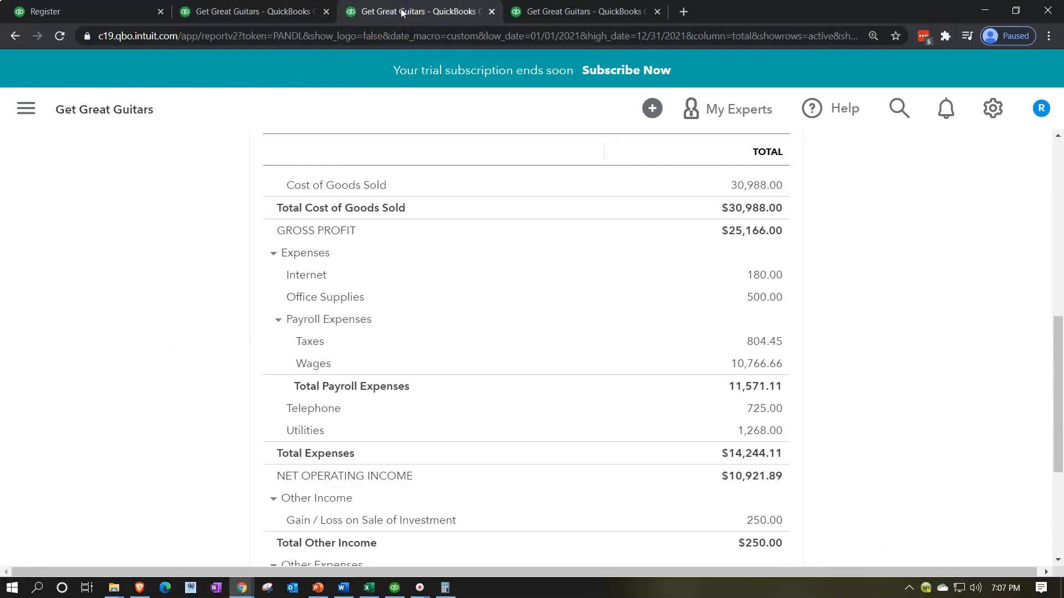
{"action": "scroll", "coordinate": [658, 363], "scroll_direction": "up", "scroll_amount": 7}
{"action": "left_click", "coordinate": [776, 305]}
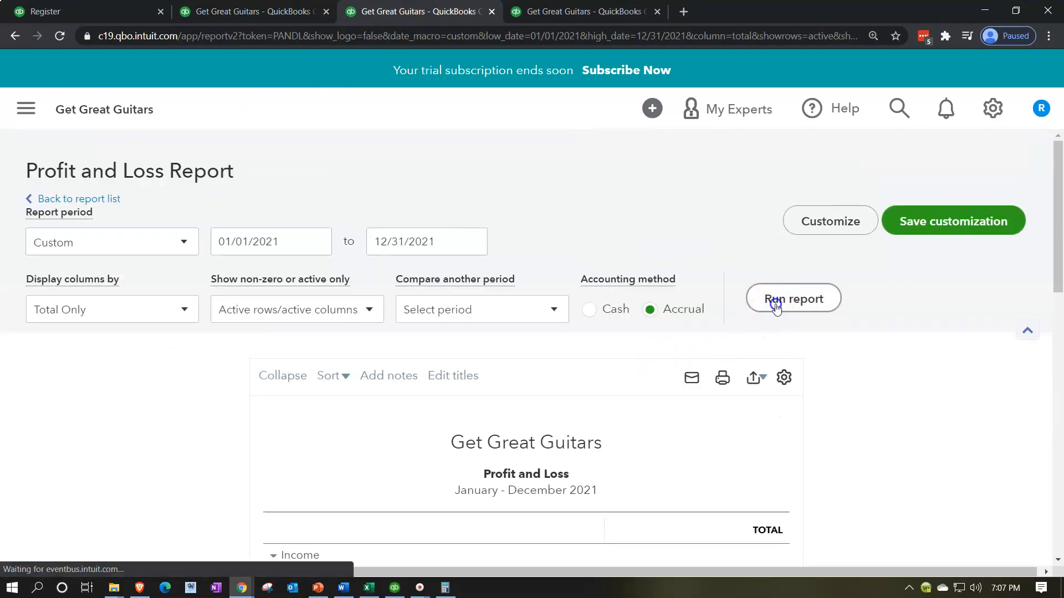
{"action": "scroll", "coordinate": [180, 401], "scroll_direction": "down", "scroll_amount": 3}
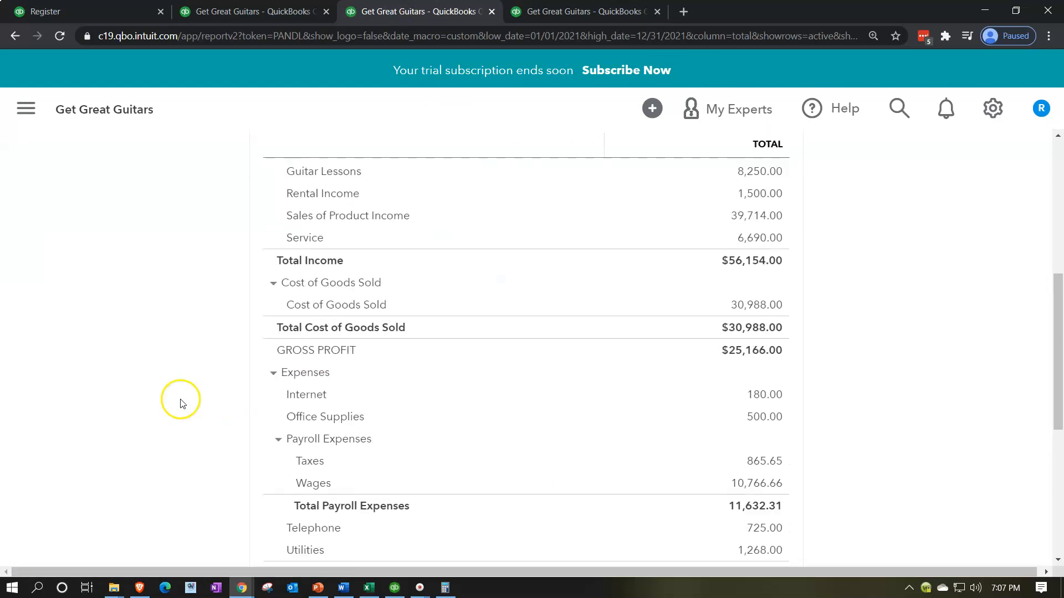
{"action": "scroll", "coordinate": [180, 402], "scroll_direction": "down", "scroll_amount": 3}
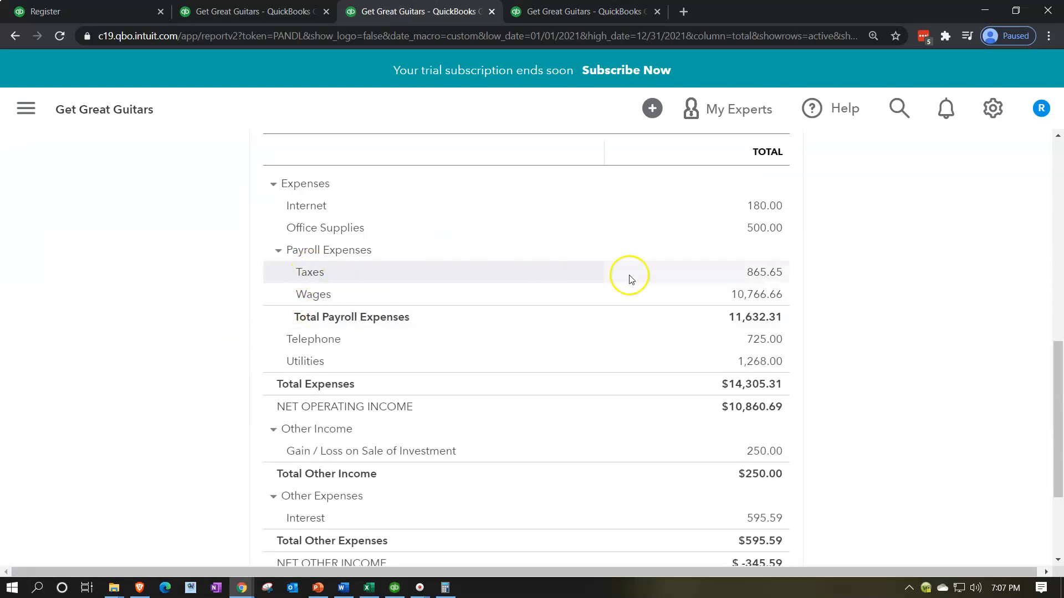
Step: Open the Payroll Expenses Taxes transaction detail, check the 02/28/2021 entries, and return to the Profit and Loss report
{"action": "left_click", "coordinate": [756, 274]}
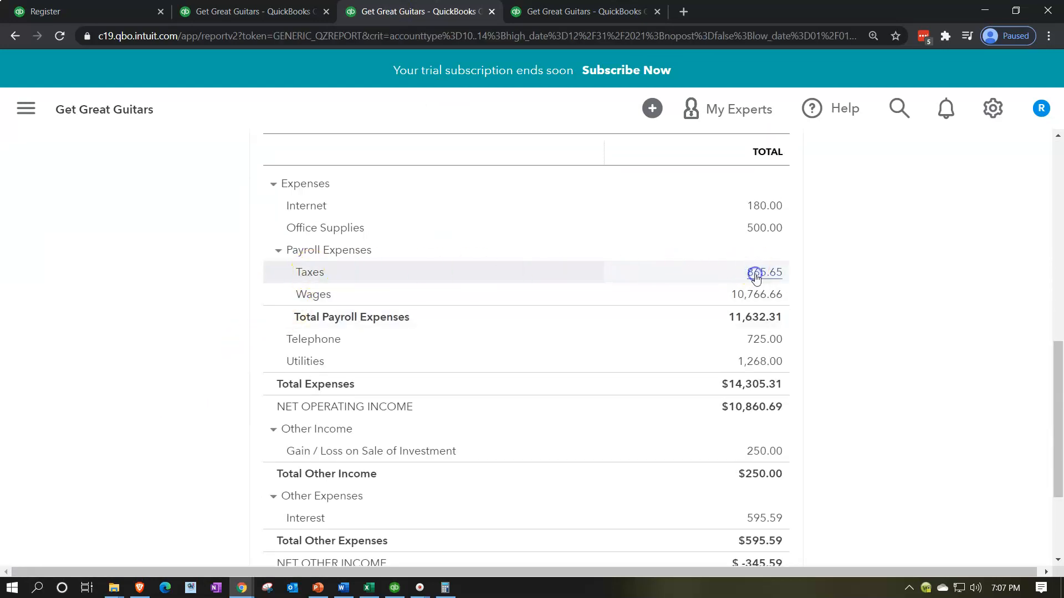
{"action": "scroll", "coordinate": [755, 267], "scroll_direction": "down", "scroll_amount": 1}
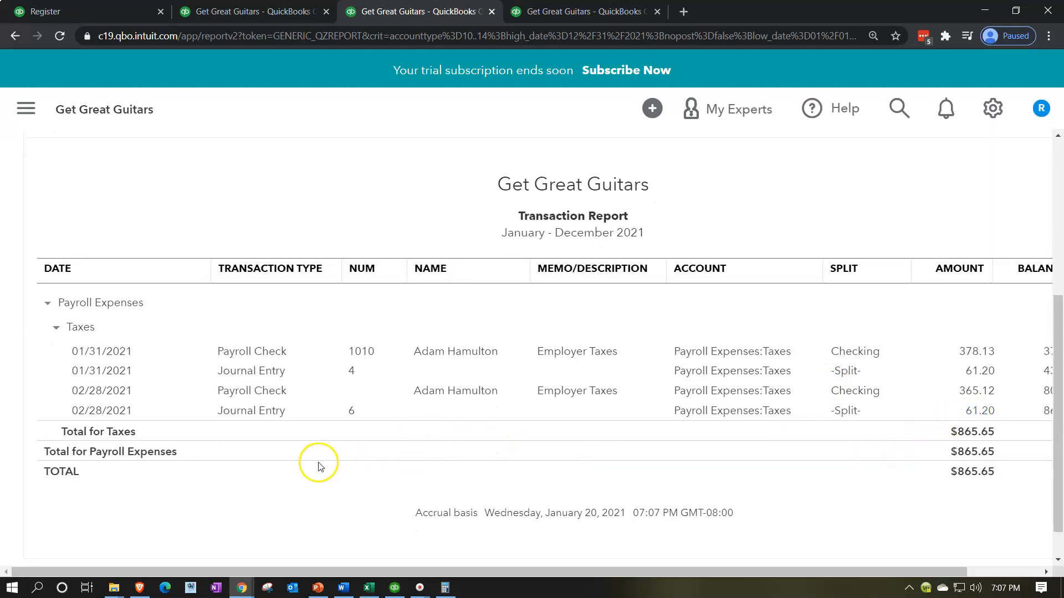
{"action": "scroll", "coordinate": [313, 456], "scroll_direction": "up", "scroll_amount": 2}
{"action": "scroll", "coordinate": [313, 456], "scroll_direction": "up", "scroll_amount": 3}
{"action": "left_click", "coordinate": [125, 200]}
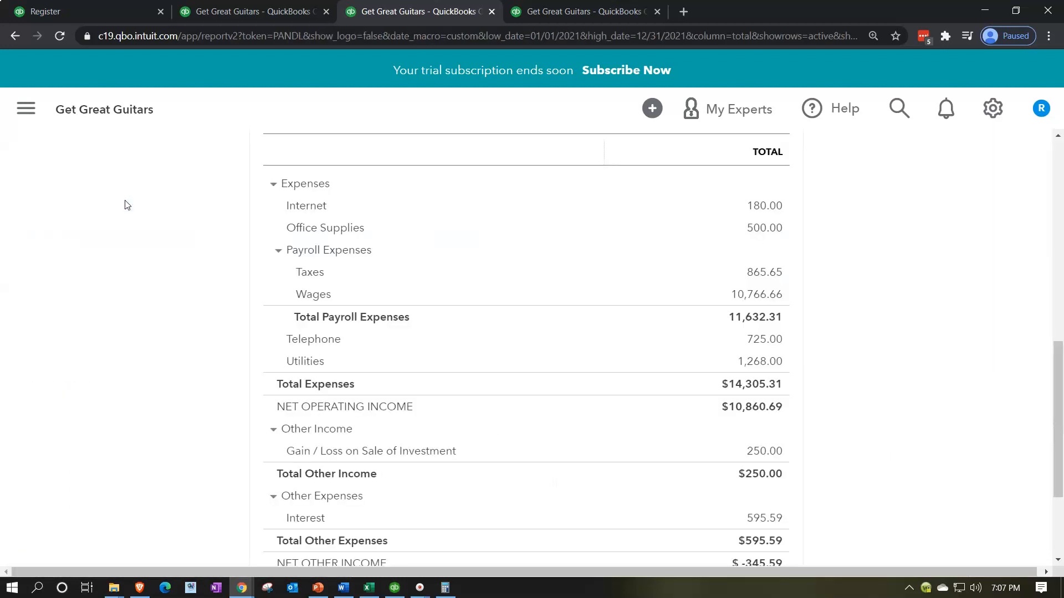
{"action": "scroll", "coordinate": [128, 207], "scroll_direction": "up", "scroll_amount": 6}
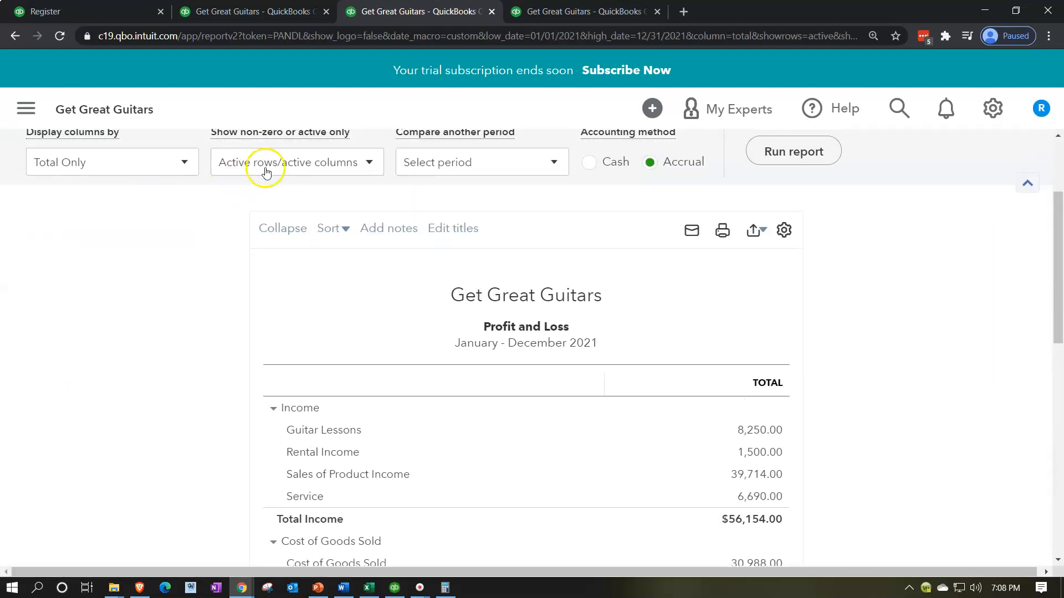
Step: Rerun the Trial Balance as of December 31, 2021 and review all accounts down to the debit and credit totals
{"action": "left_click", "coordinate": [573, 12]}
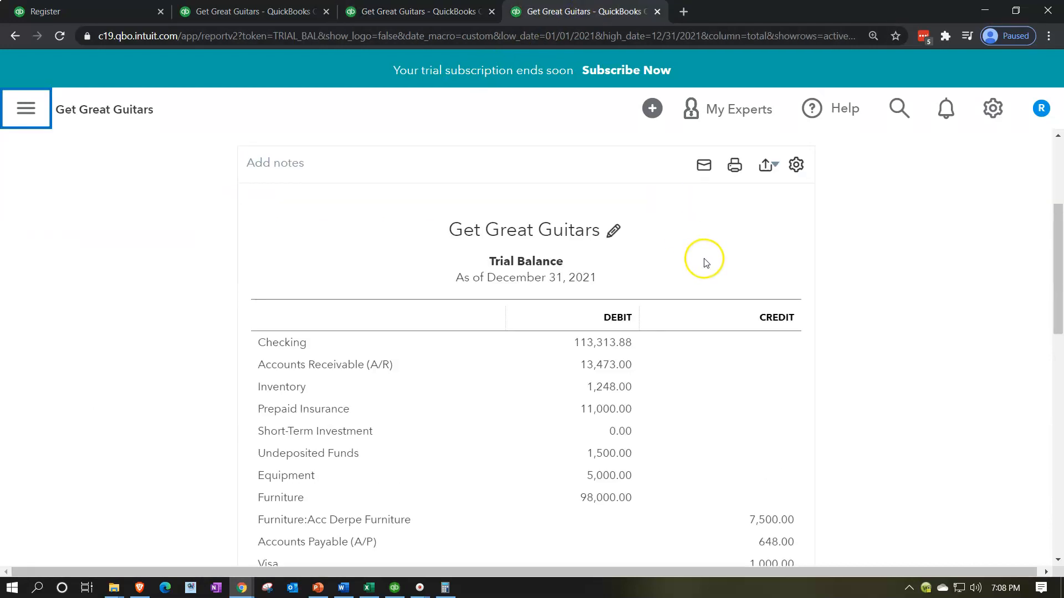
{"action": "scroll", "coordinate": [704, 261], "scroll_direction": "up", "scroll_amount": 4}
{"action": "left_click", "coordinate": [650, 290]}
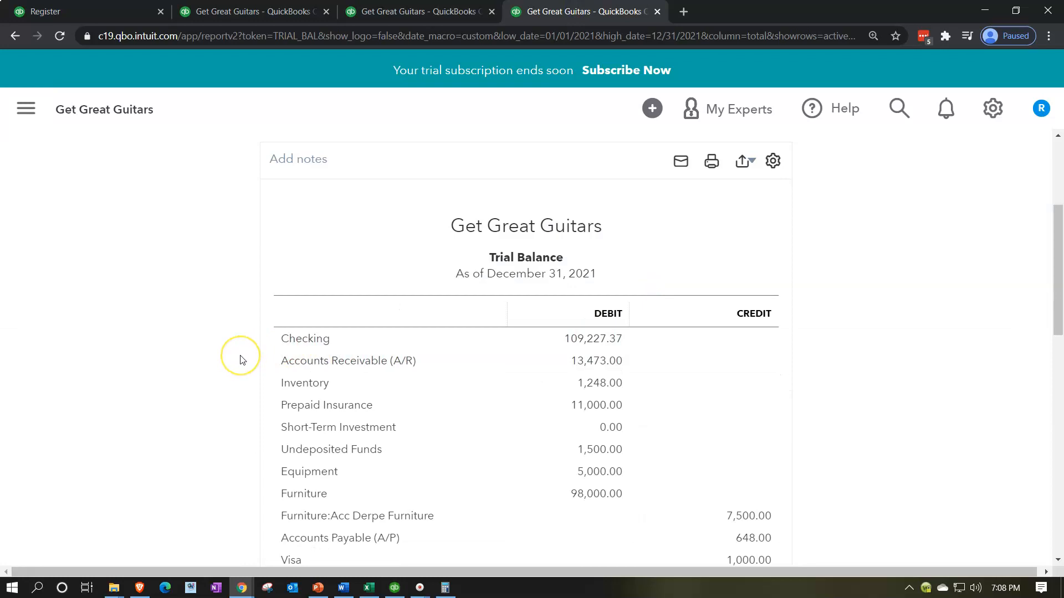
{"action": "scroll", "coordinate": [241, 360], "scroll_direction": "down", "scroll_amount": 4}
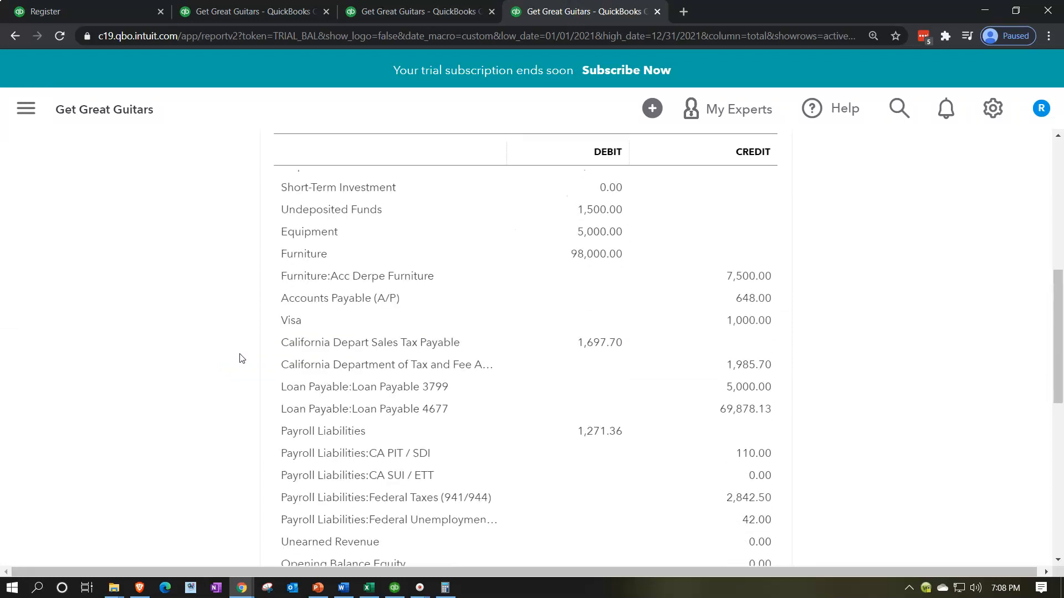
{"action": "scroll", "coordinate": [241, 359], "scroll_direction": "down", "scroll_amount": 1}
{"action": "scroll", "coordinate": [240, 357], "scroll_direction": "down", "scroll_amount": 4}
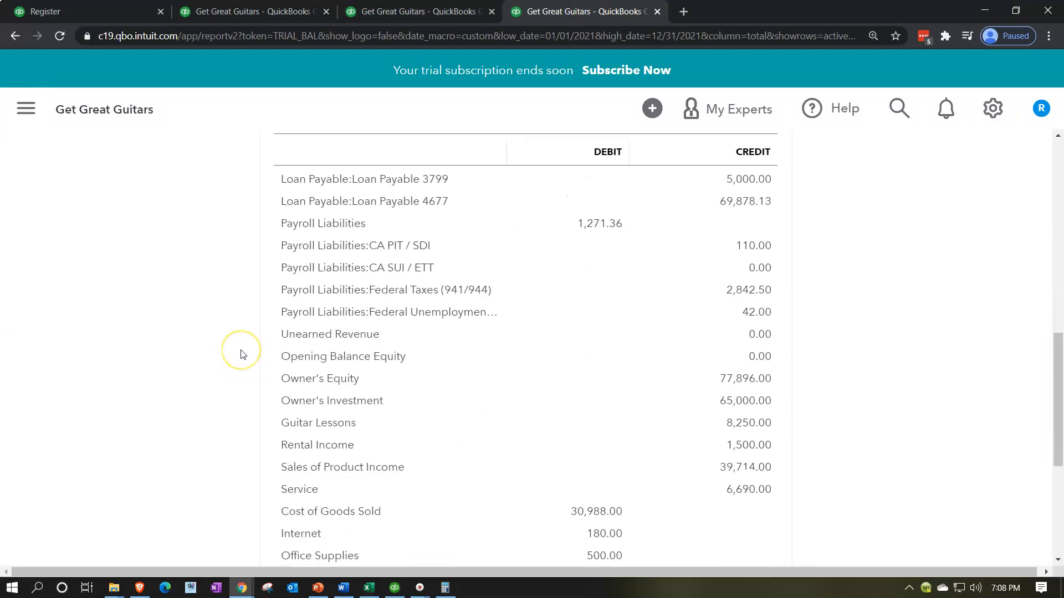
{"action": "scroll", "coordinate": [240, 354], "scroll_direction": "down", "scroll_amount": 2}
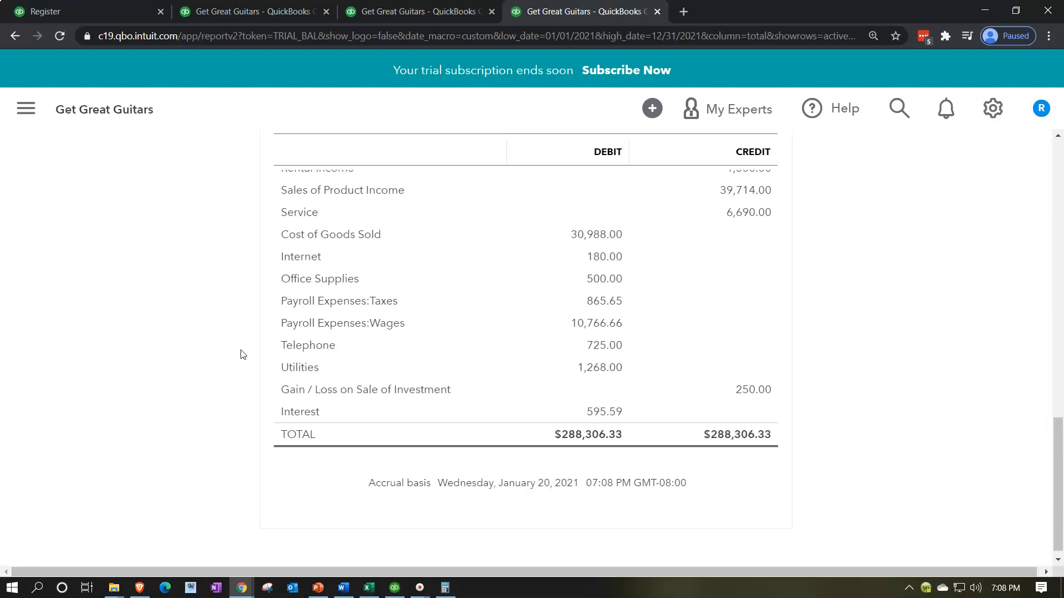